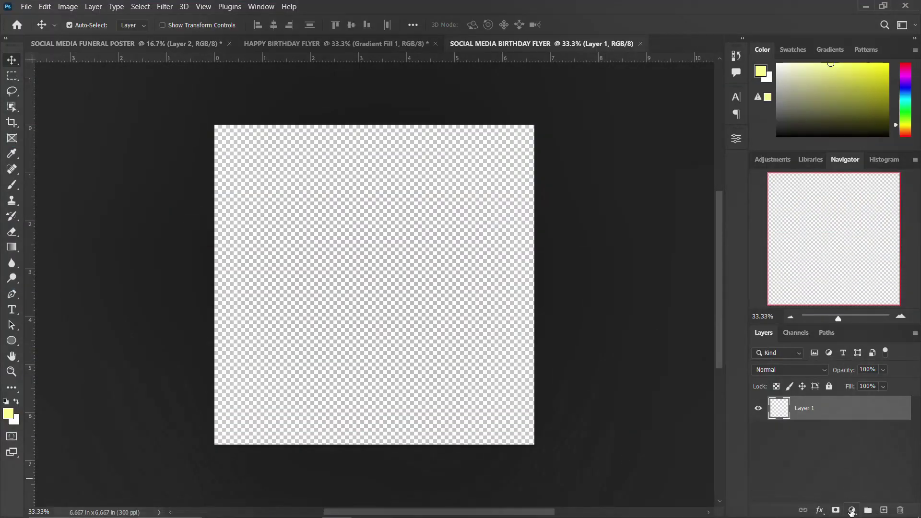
Step: Add a Gradient Fill layer and browse the Gradient Editor presets
click(852, 511)
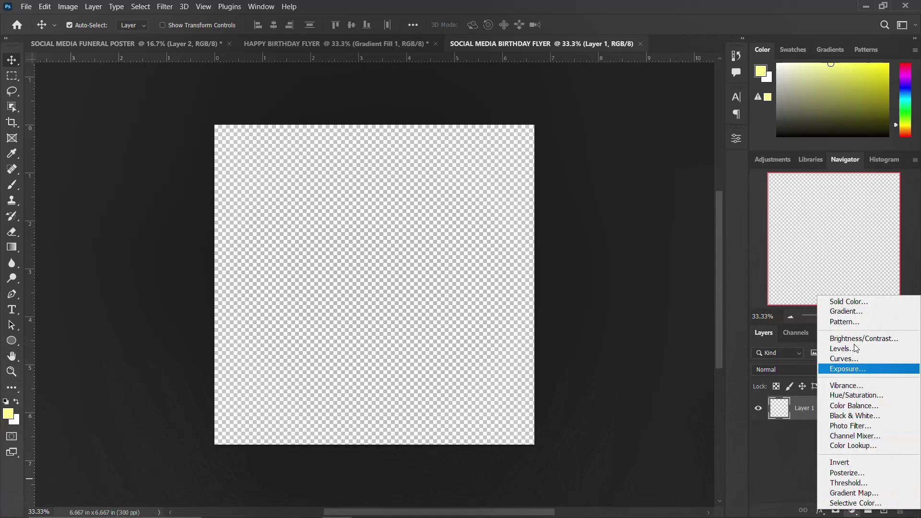
click(858, 312)
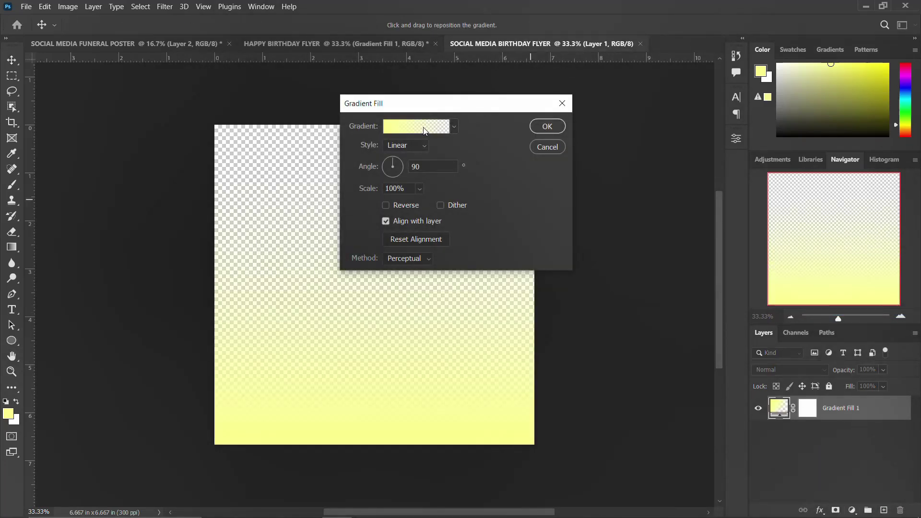
click(424, 131)
scroll(424, 146, down, 3)
scroll(424, 146, down, 2)
scroll(424, 146, down, 2)
scroll(425, 146, down, 2)
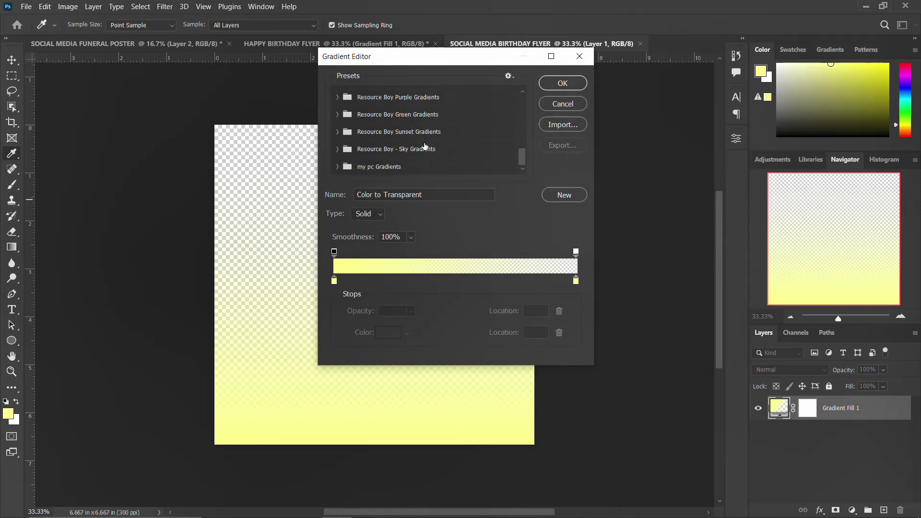
Step: Apply the orange-red preset from the my pc Gradients folder and confirm both dialogs
click(336, 167)
scroll(438, 160, down, 2)
scroll(438, 160, down, 2)
scroll(439, 159, down, 2)
scroll(438, 160, down, 2)
scroll(438, 159, down, 2)
scroll(438, 160, up, 1)
scroll(438, 160, up, 1)
scroll(438, 160, up, 2)
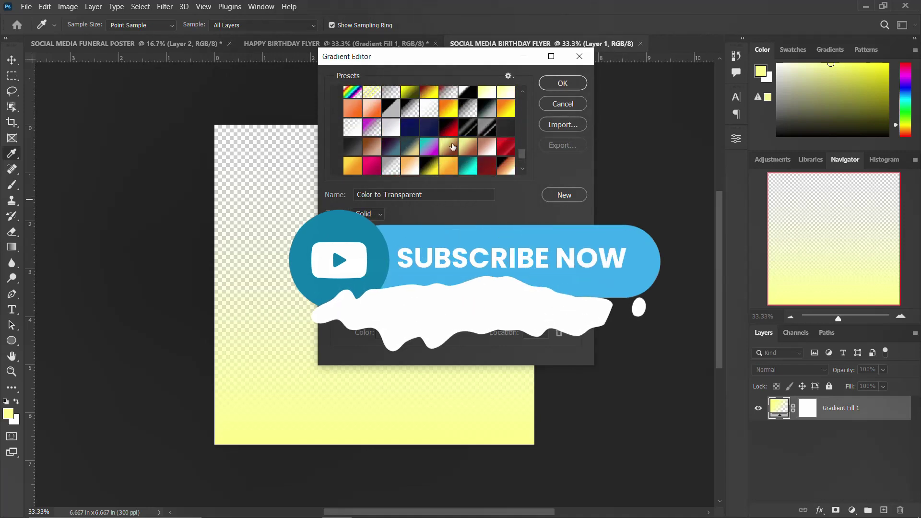
click(455, 147)
scroll(456, 151, down, 2)
click(467, 153)
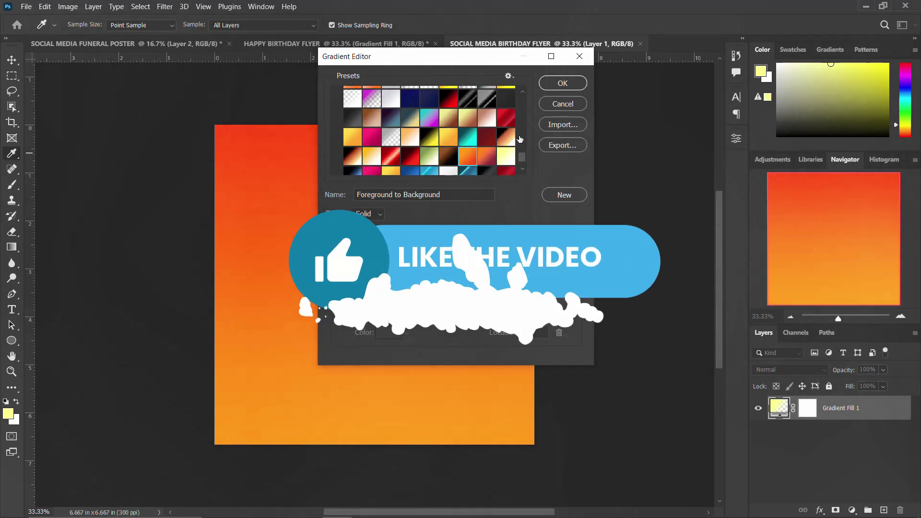
click(574, 86)
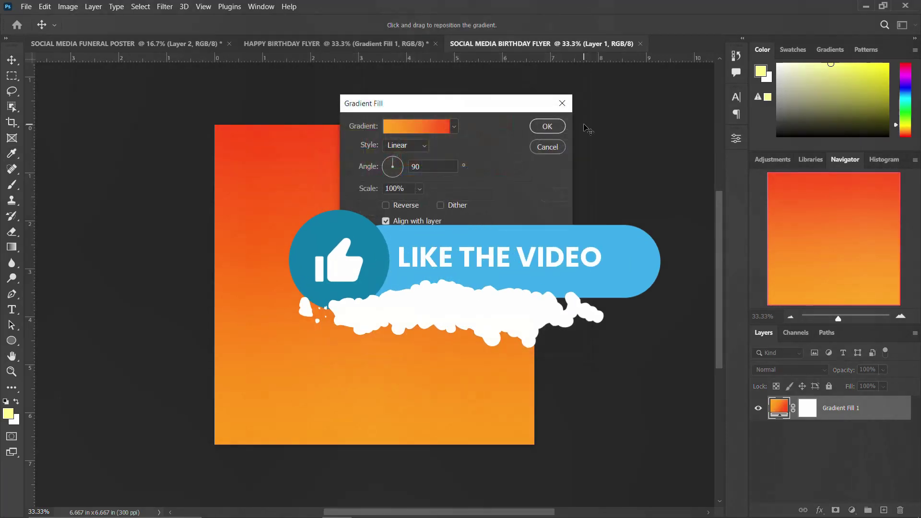
click(552, 125)
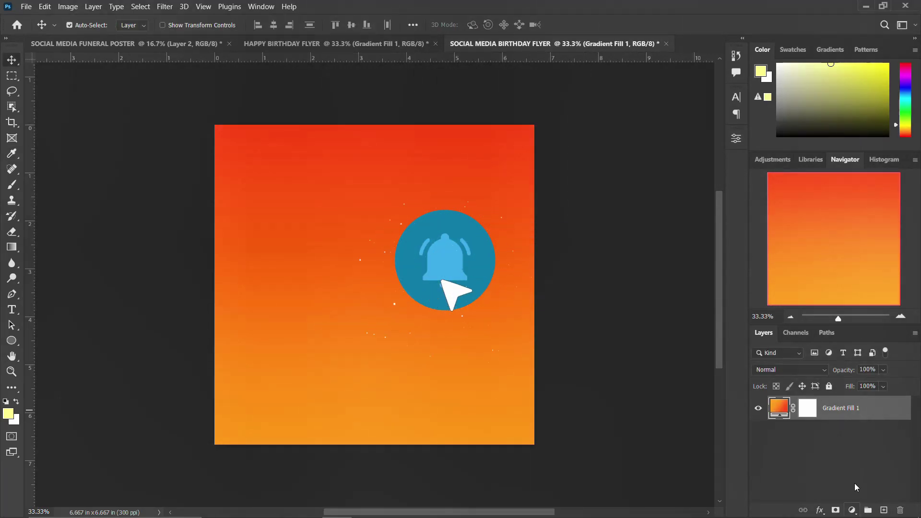
Step: Add a second Gradient Fill layer and browse the Gradient Editor presets
click(853, 511)
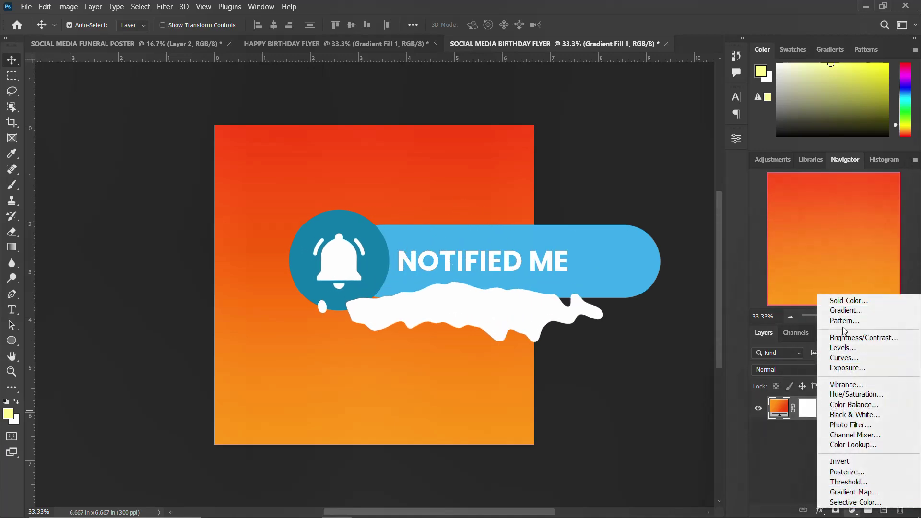
click(847, 311)
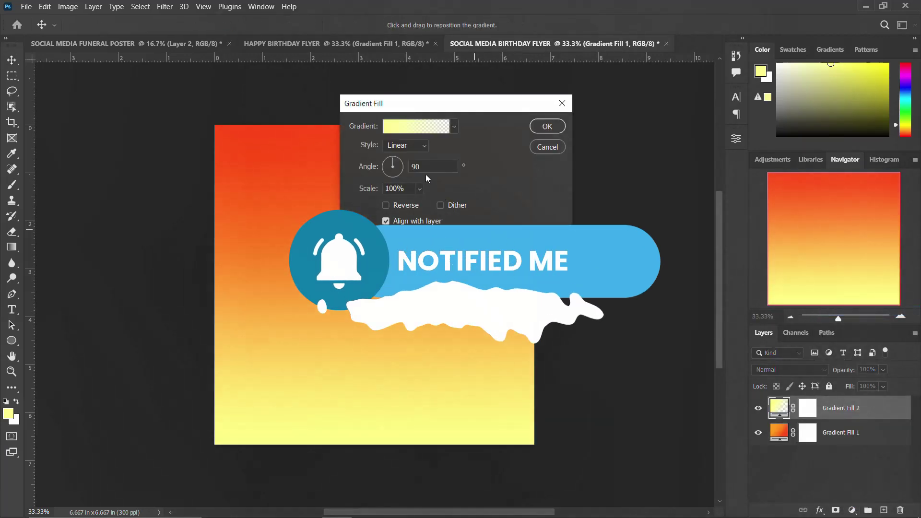
click(433, 129)
scroll(405, 144, down, 2)
scroll(406, 144, down, 2)
scroll(406, 144, down, 2)
scroll(380, 151, down, 2)
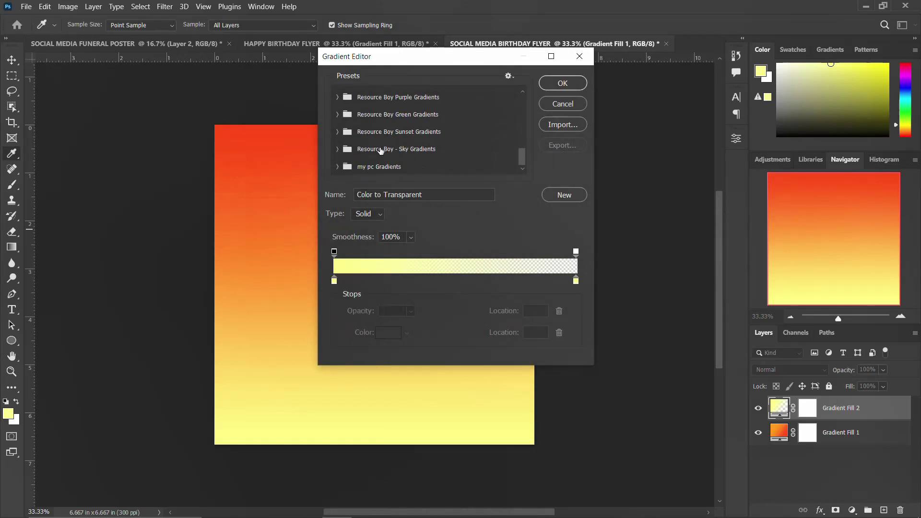
Step: Choose the orange-red my pc Gradients preset with Reverse ticked for Gradient Fill 2
click(338, 167)
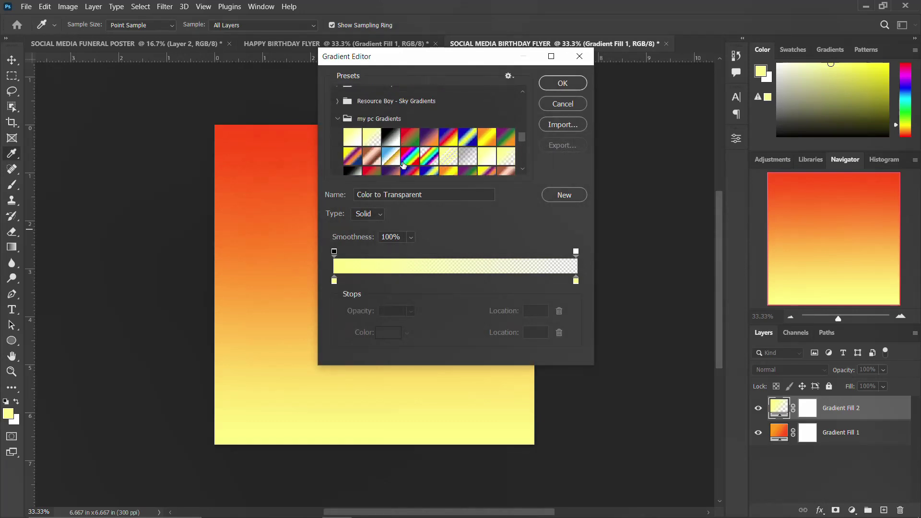
scroll(393, 165, down, 2)
scroll(403, 166, down, 2)
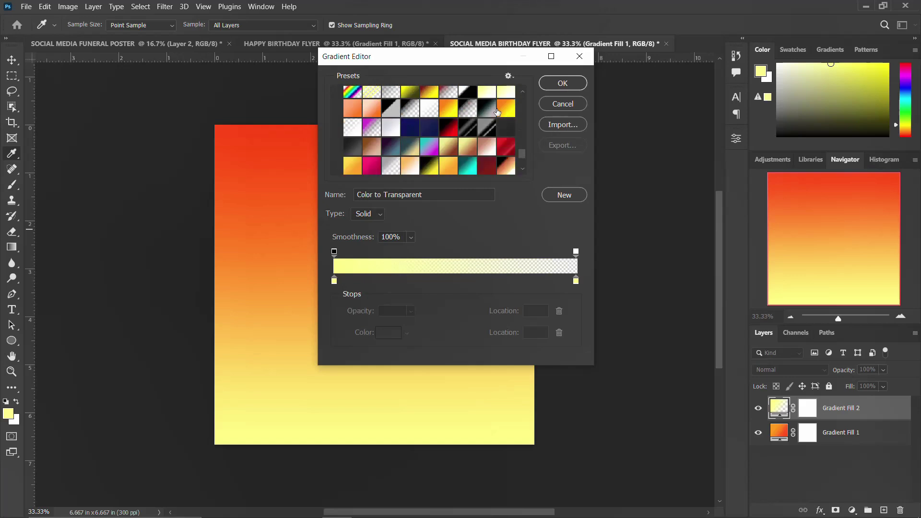
scroll(470, 136, down, 2)
click(464, 150)
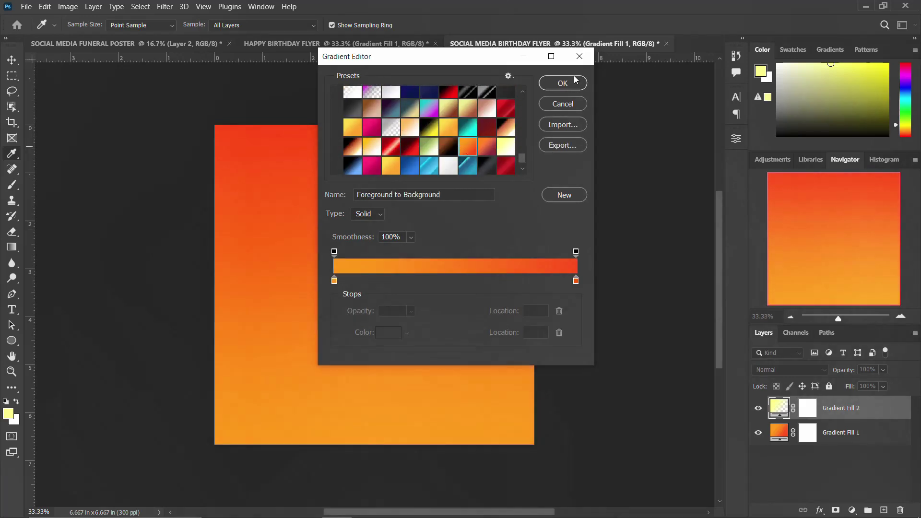
click(566, 88)
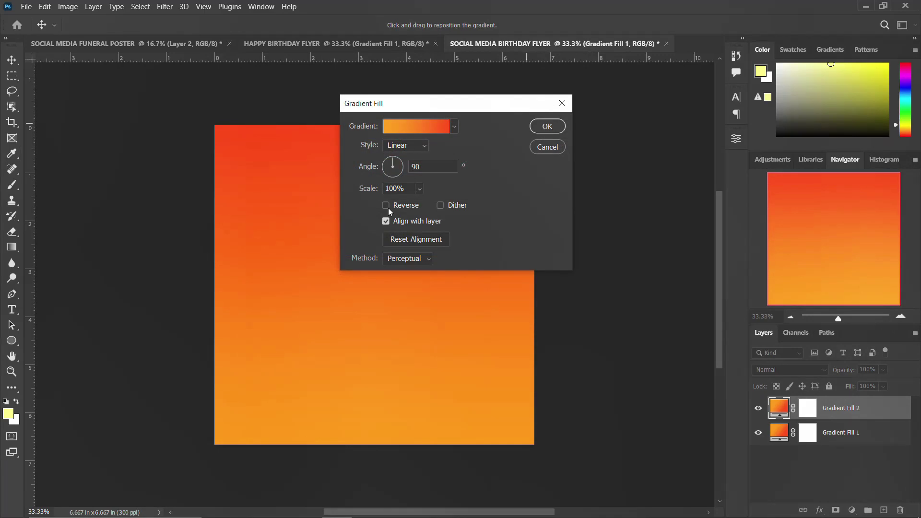
click(386, 206)
click(557, 130)
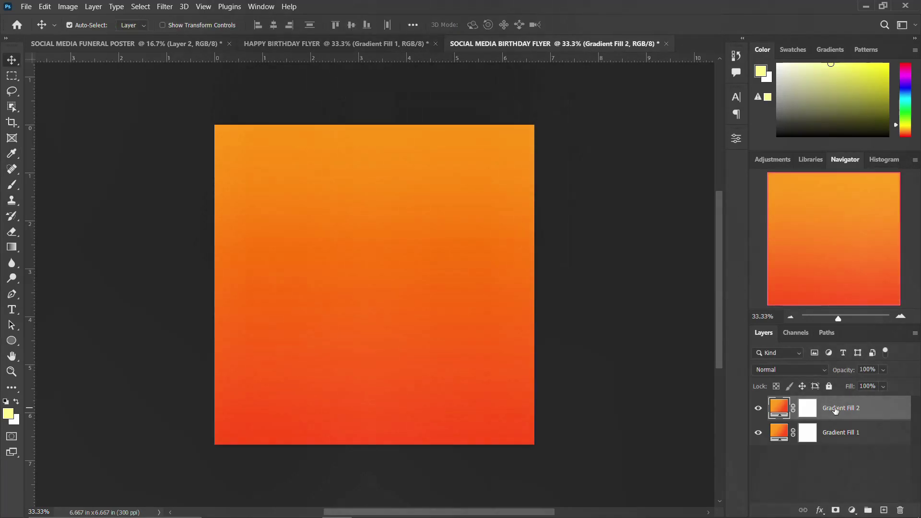
Step: Paint black across the top of Gradient Fill 2's mask so red shows through
click(816, 407)
key(d)
key(b)
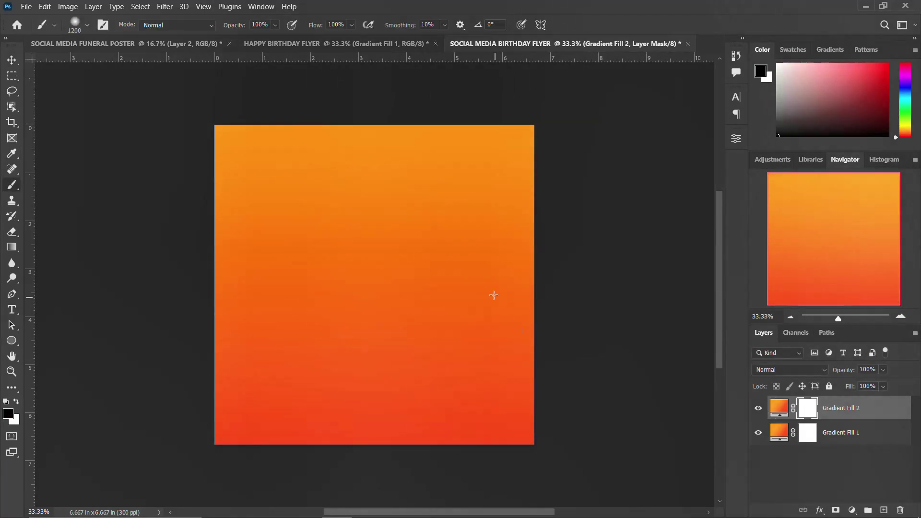
drag(535, 179, 154, 144)
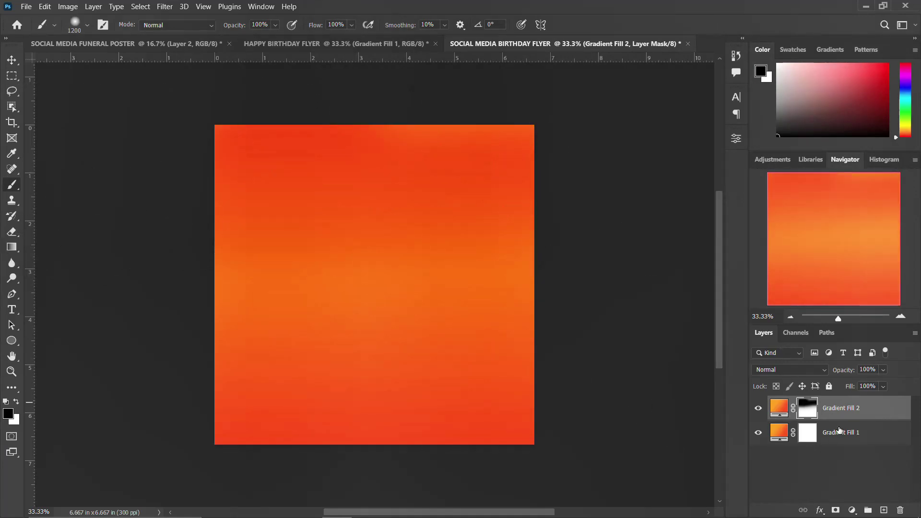
click(780, 408)
click(12, 60)
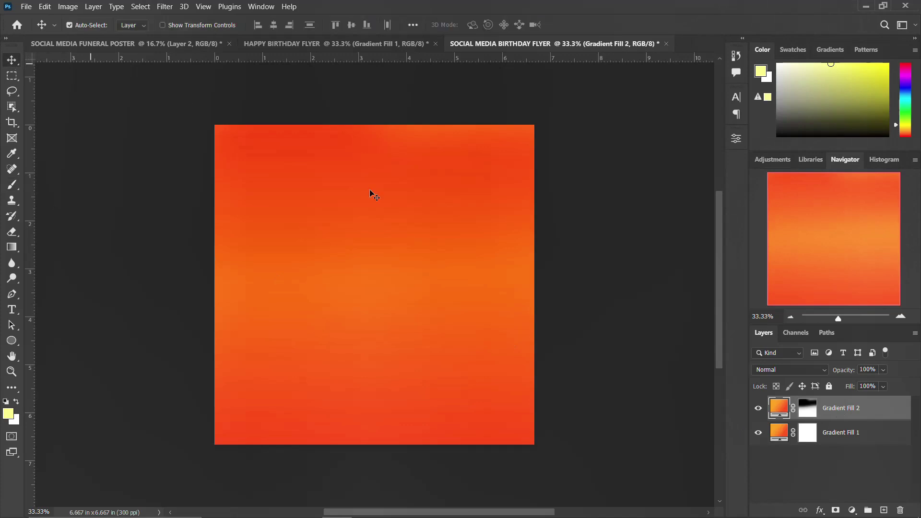
click(12, 342)
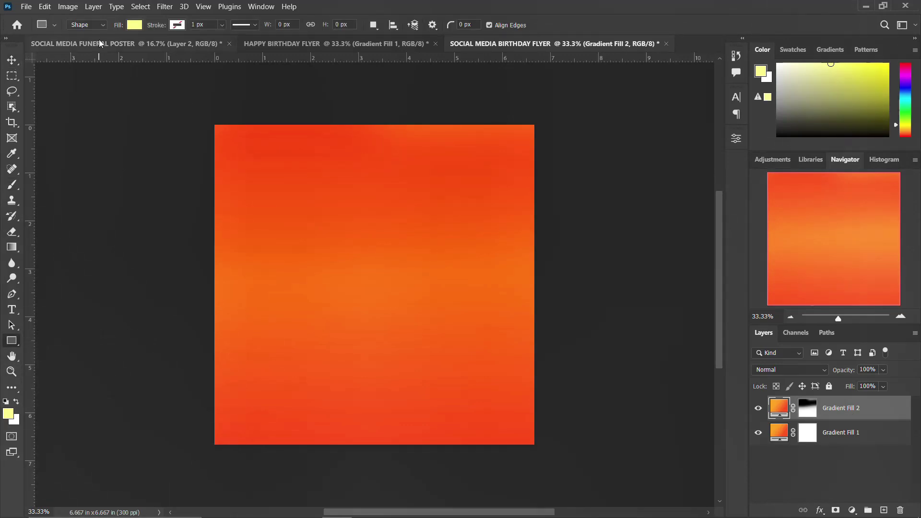
Step: Draw a rectangle over the lower canvas and fill it with white #ffffff
drag(197, 206, 561, 456)
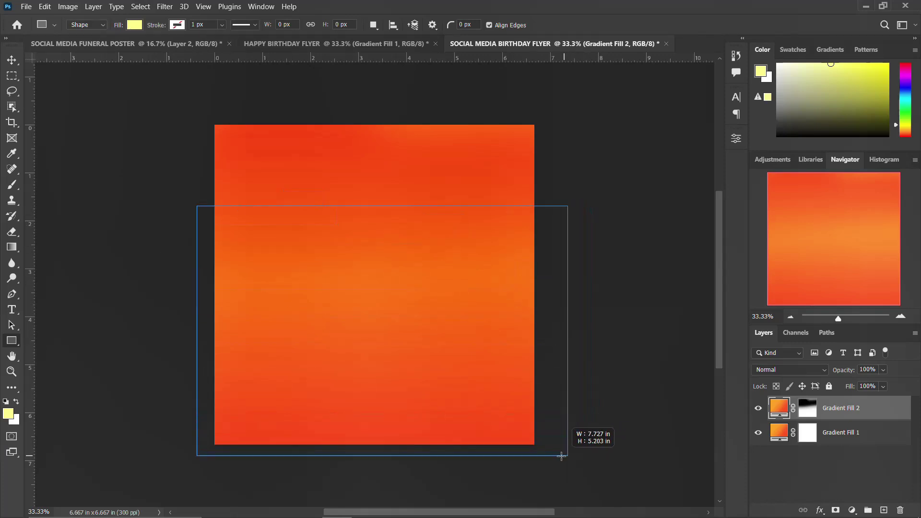
drag(562, 456, 554, 462)
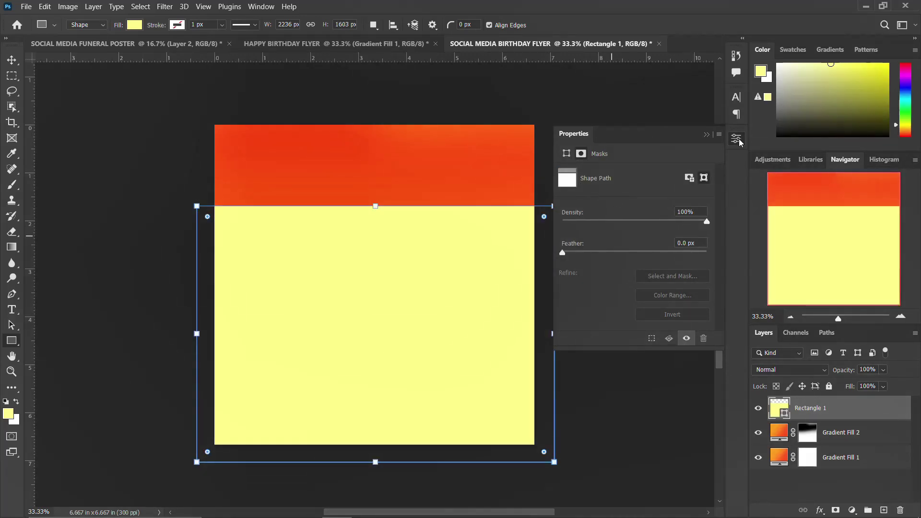
click(738, 140)
double_click(785, 415)
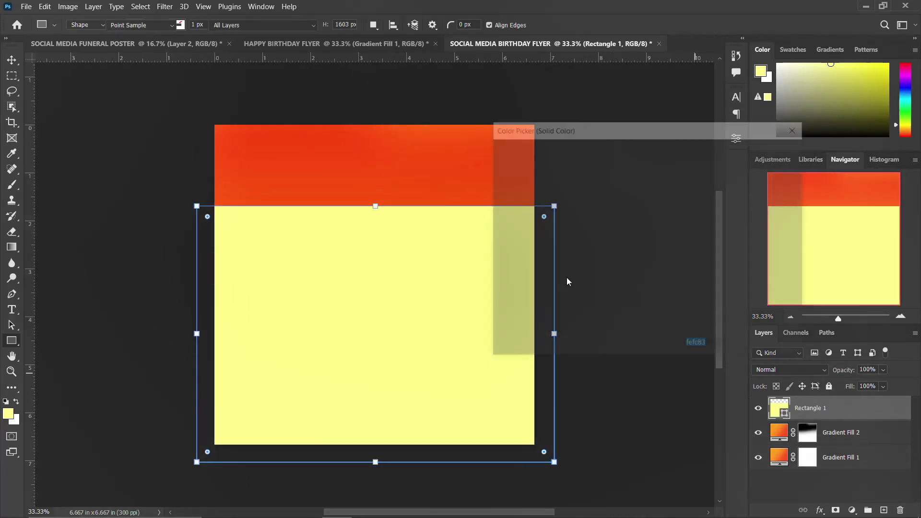
click(460, 122)
click(496, 156)
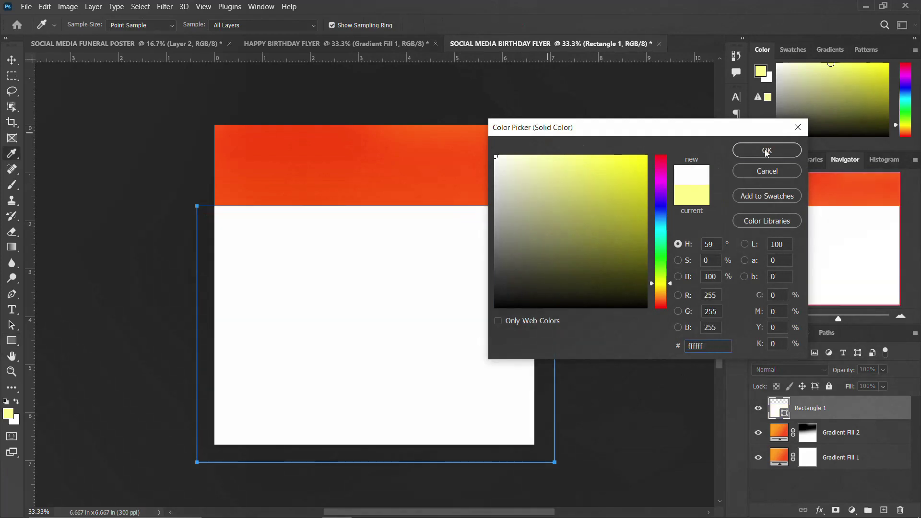
click(766, 150)
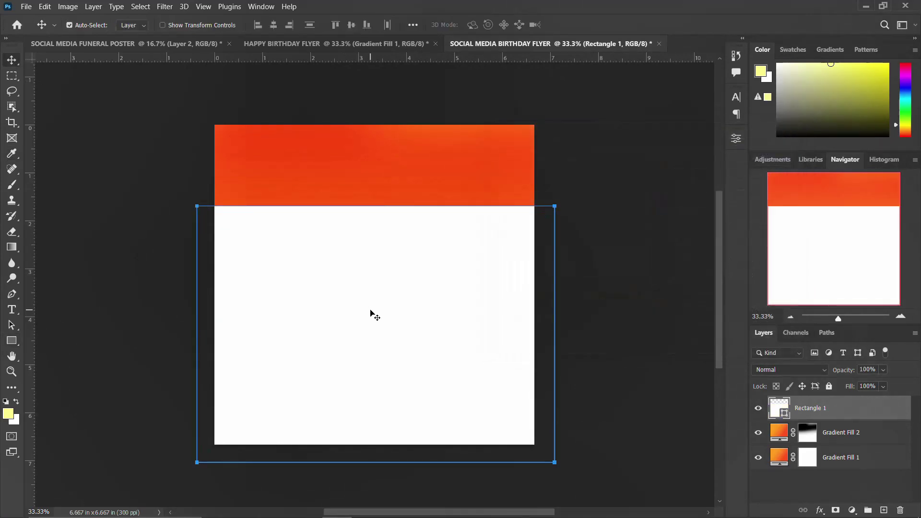
Step: Stretch the white rectangle to the canvas width and shift it up, exposing orange below
key(ctrl+t)
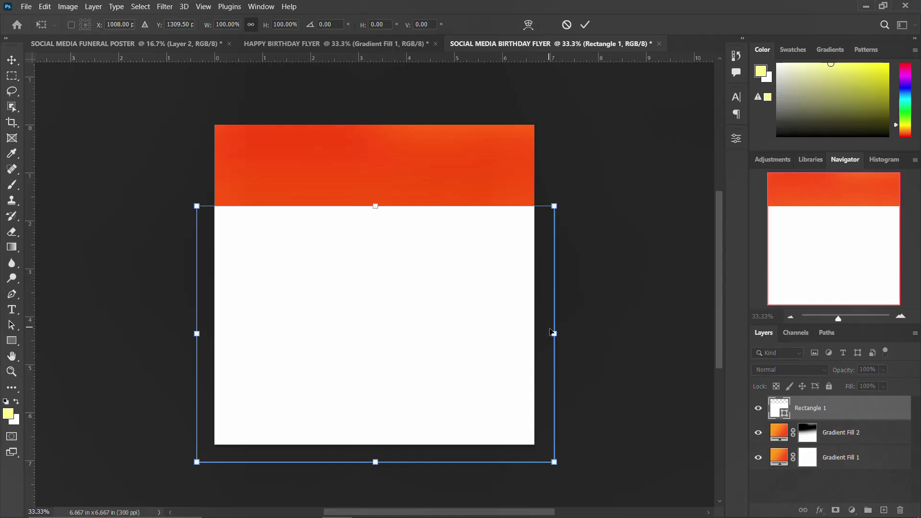
drag(553, 333, 534, 334)
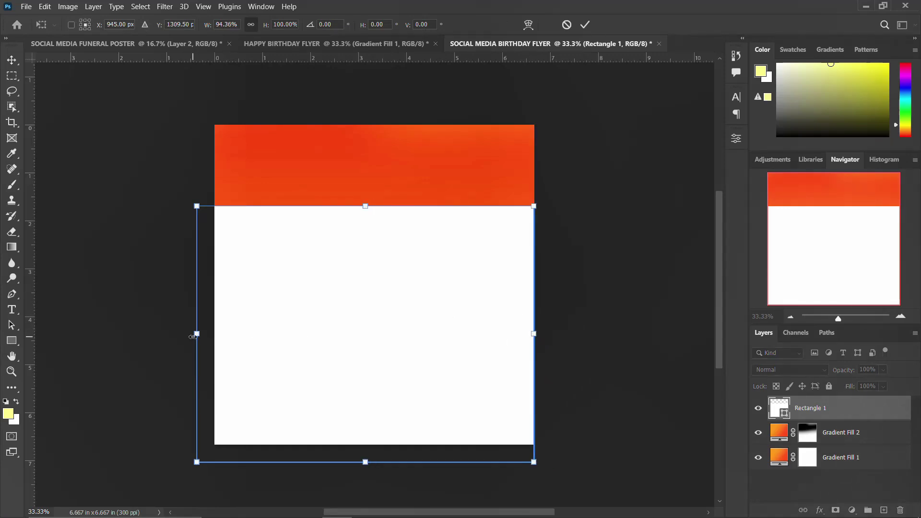
drag(193, 337, 214, 335)
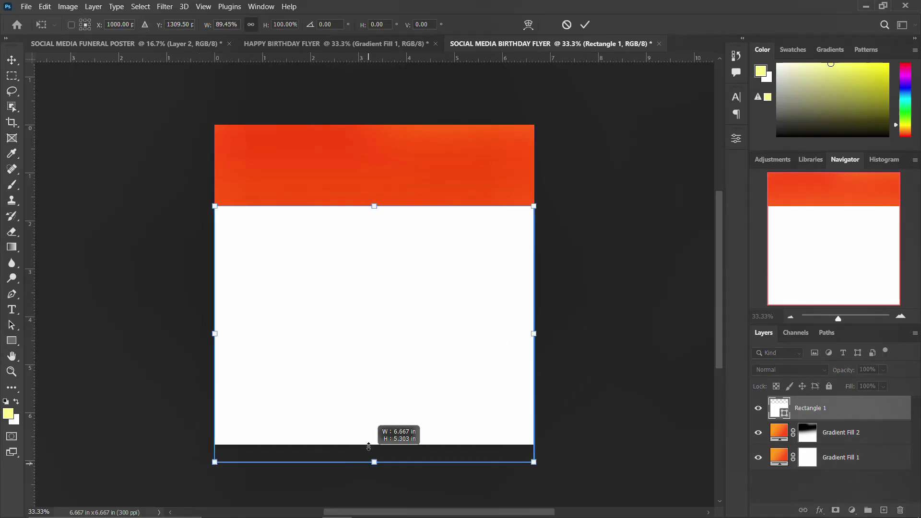
drag(369, 447, 372, 445)
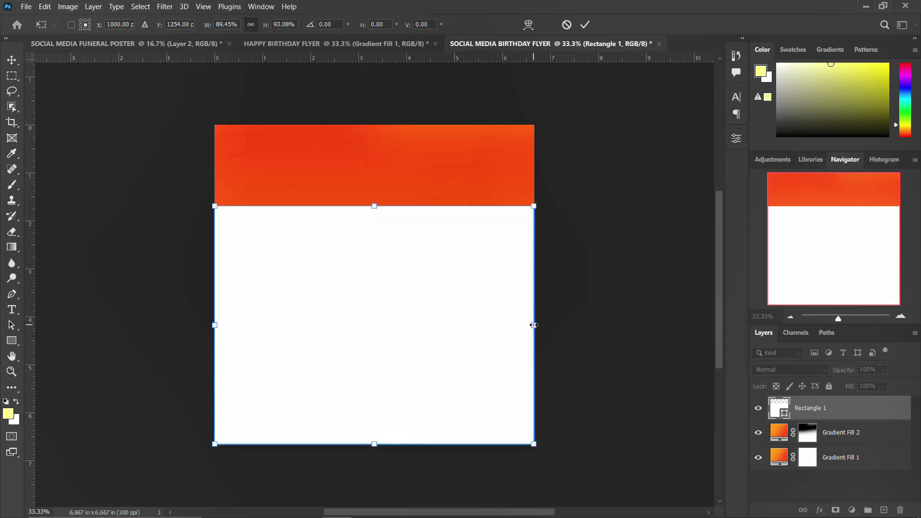
drag(533, 325, 572, 321)
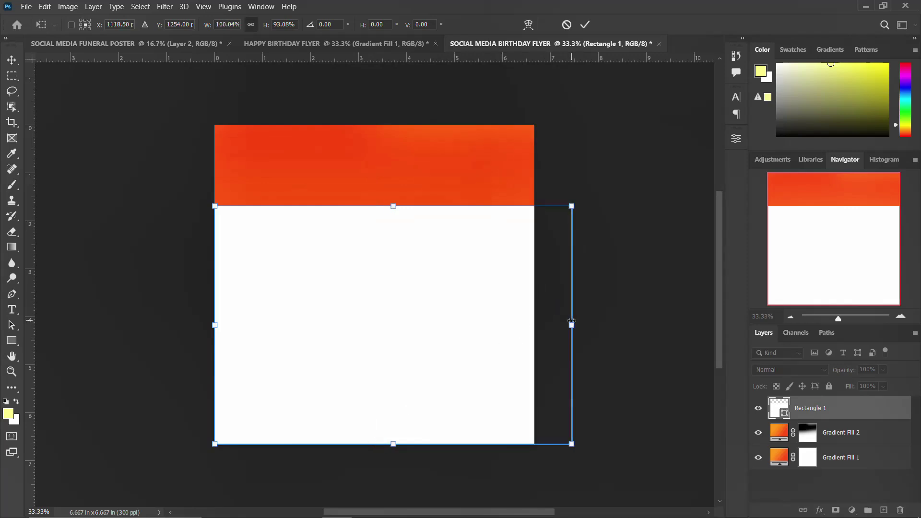
key(Return)
drag(379, 344, 359, 312)
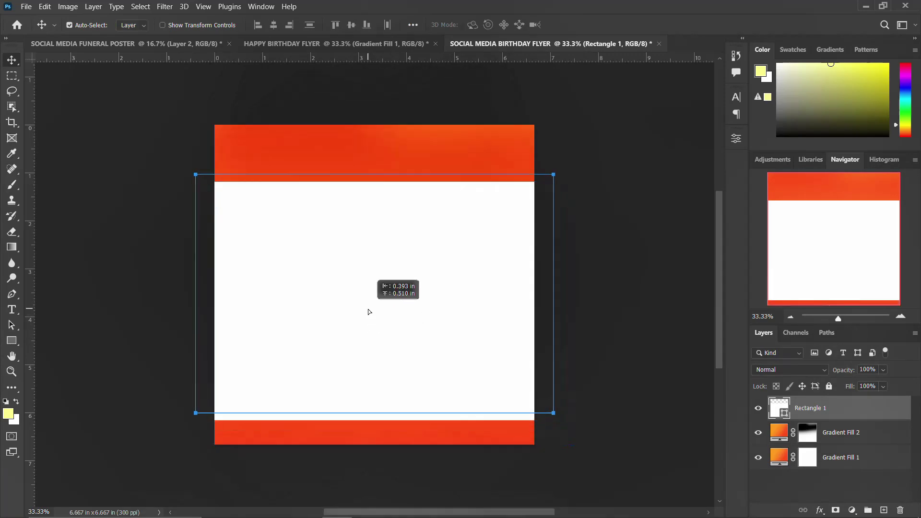
key(ctrl+t)
Step: Skew the white rectangle vertically by -5 degrees, converting the live shape to a path
right_click(449, 304)
click(500, 93)
drag(553, 294, 549, 261)
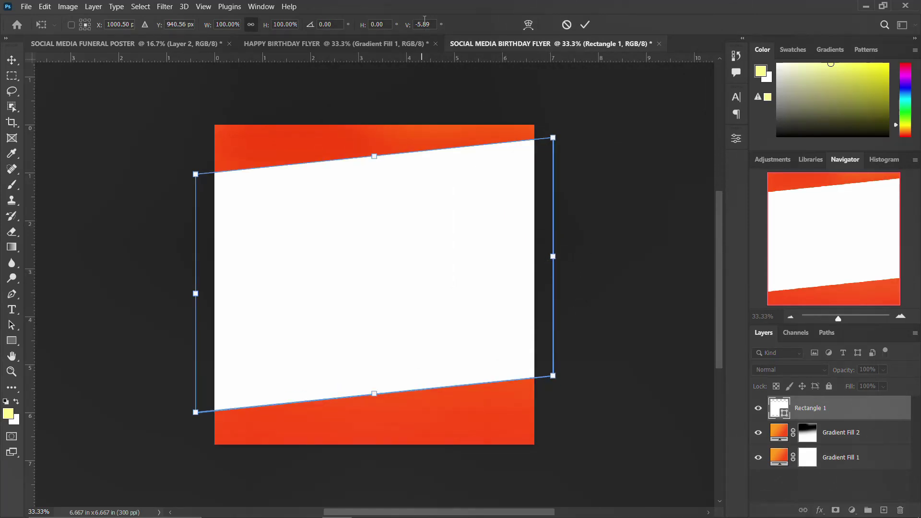
text(-5)
key(Return)
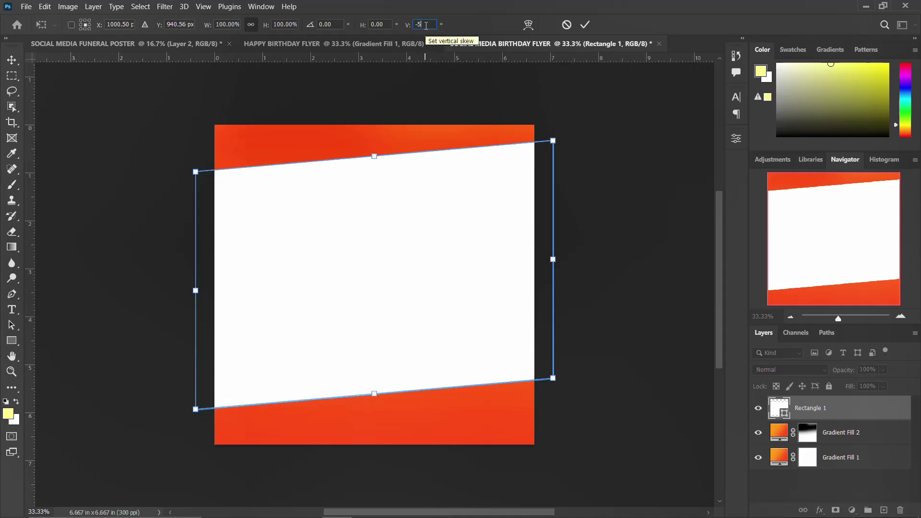
key(Return)
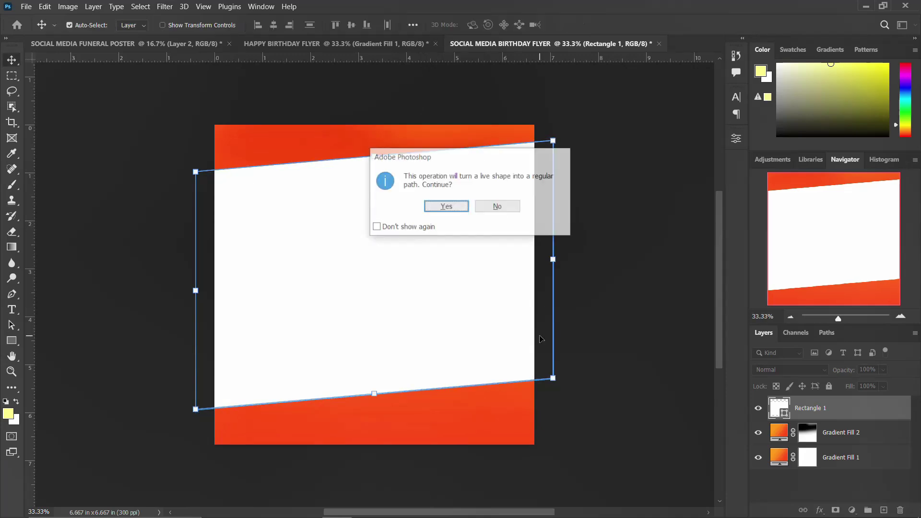
click(450, 207)
Step: Enlarge the rectangle past the canvas sides and centre it vertically on the canvas
key(ctrl+t)
drag(552, 410, 583, 430)
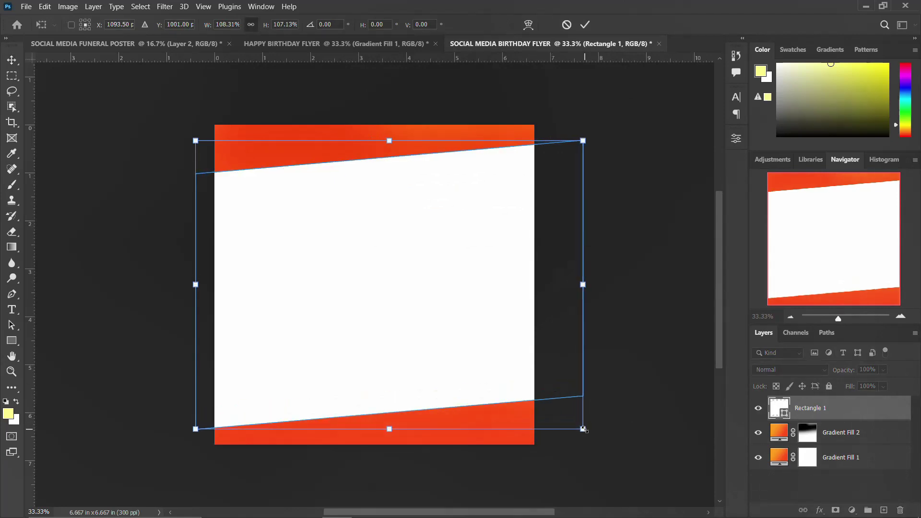
key(ctrl+z)
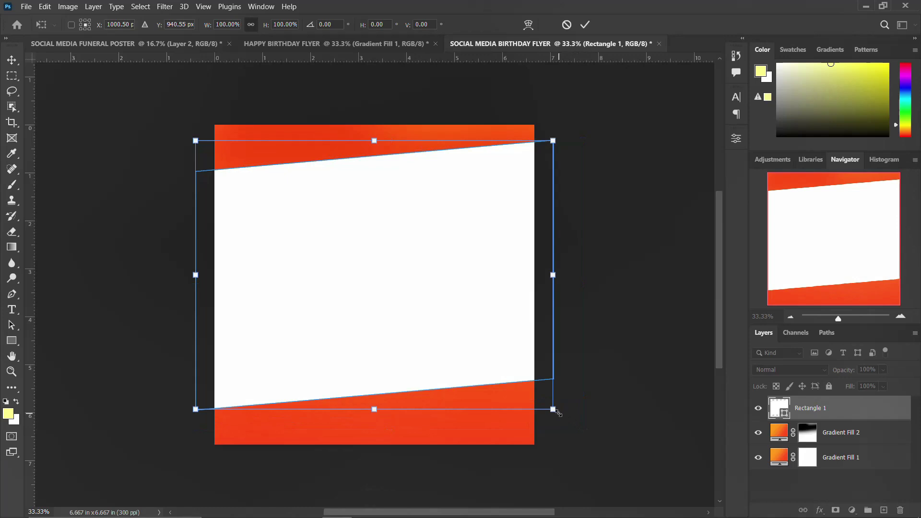
drag(557, 411, 572, 420)
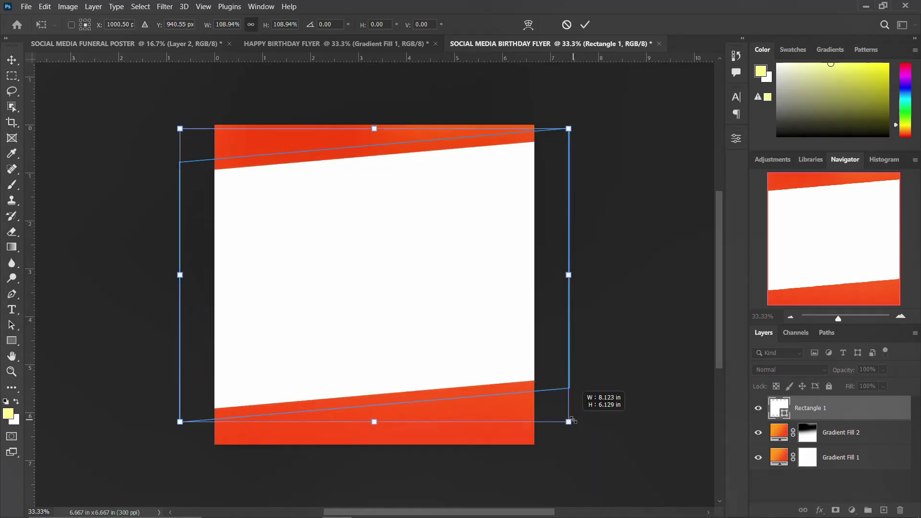
key(Return)
key(ctrl+a)
click(351, 24)
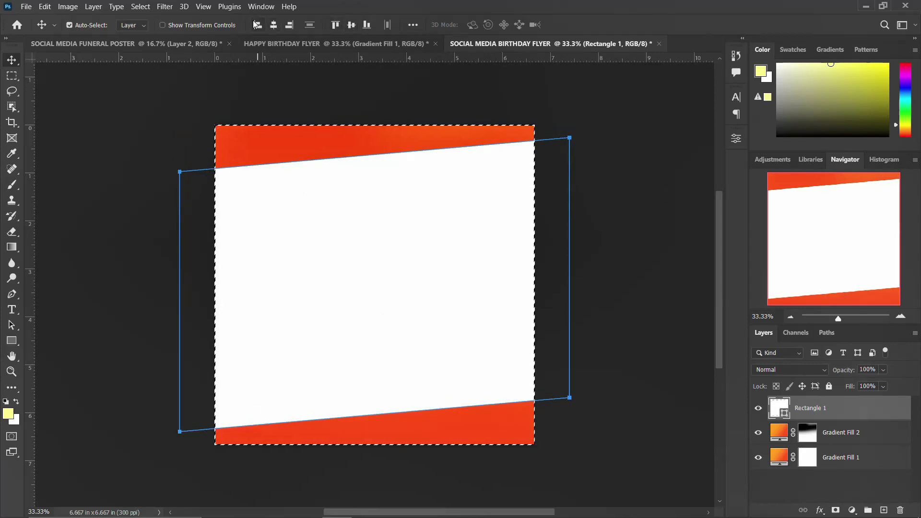
key(ctrl+d)
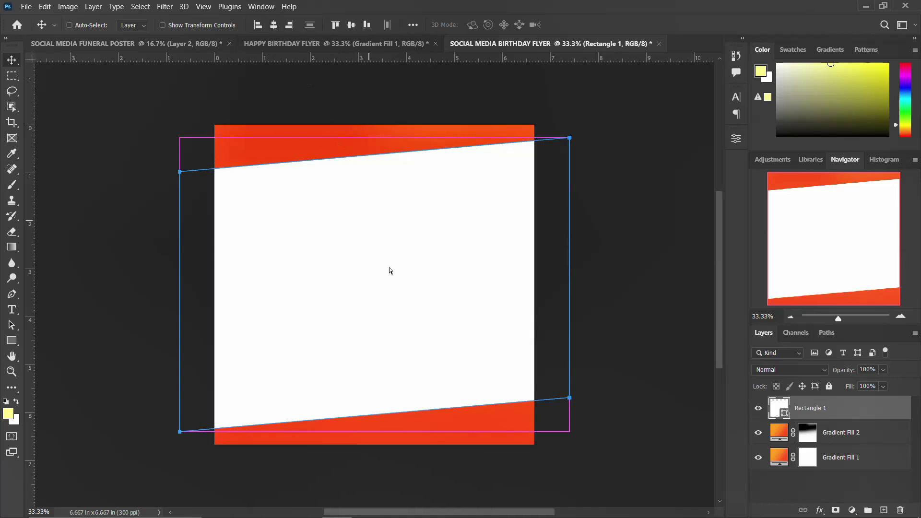
click(366, 130)
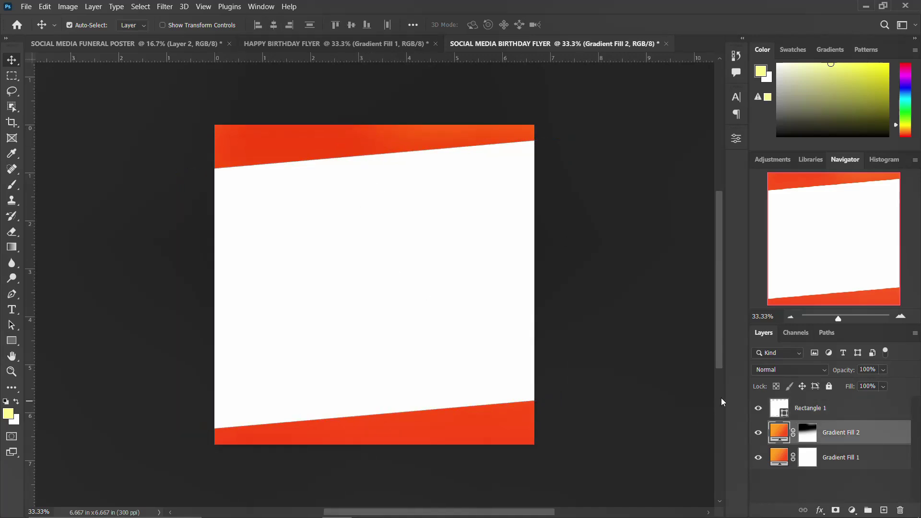
click(838, 409)
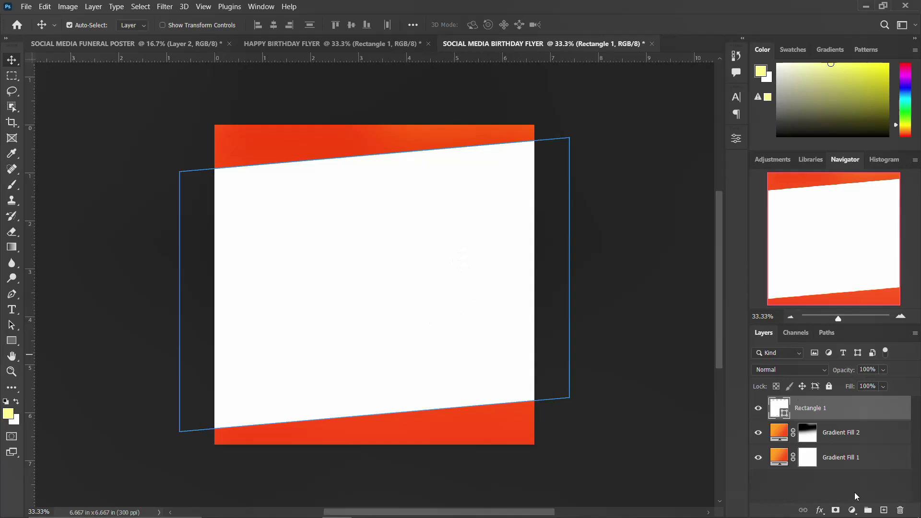
click(853, 510)
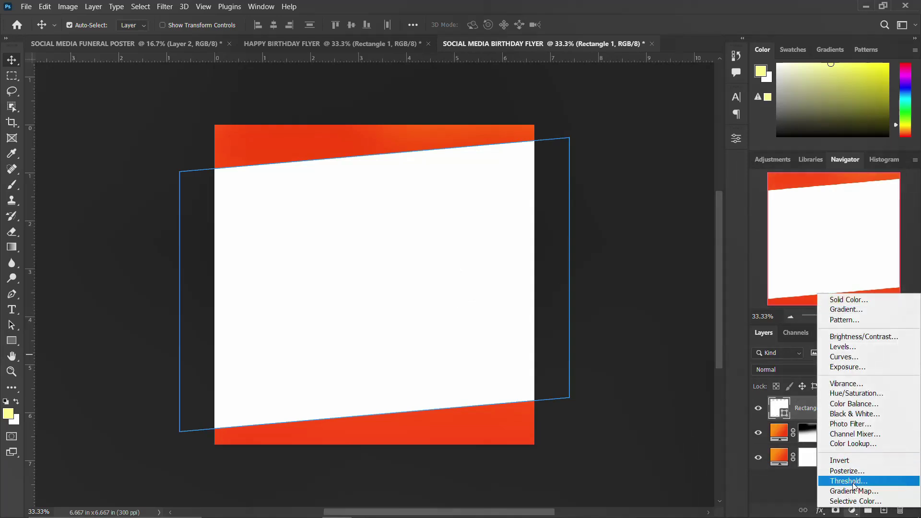
Step: Give Rectangle 1 a Soft Light Pattern Overlay at 43% opacity
click(791, 489)
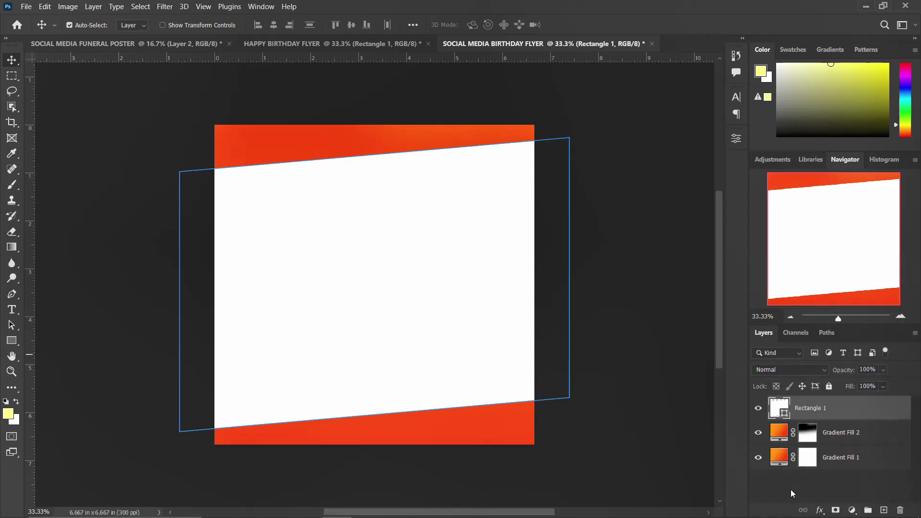
click(827, 417)
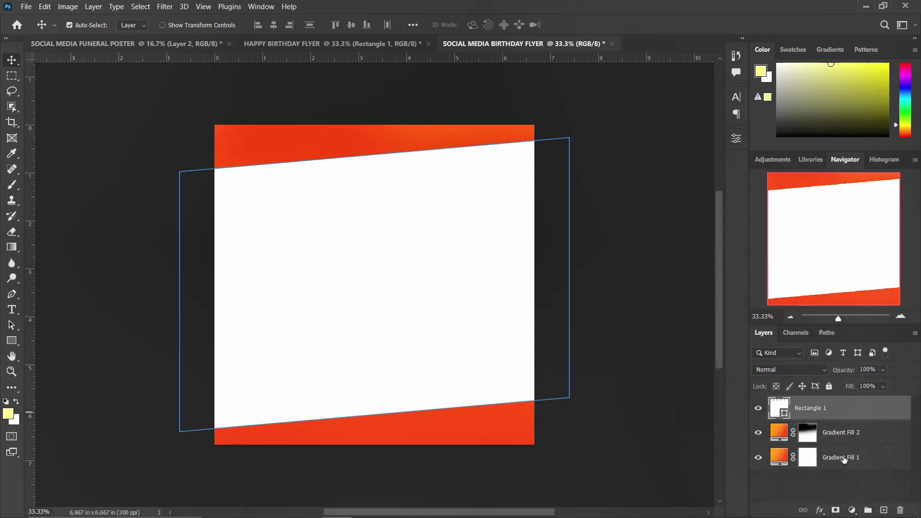
click(820, 510)
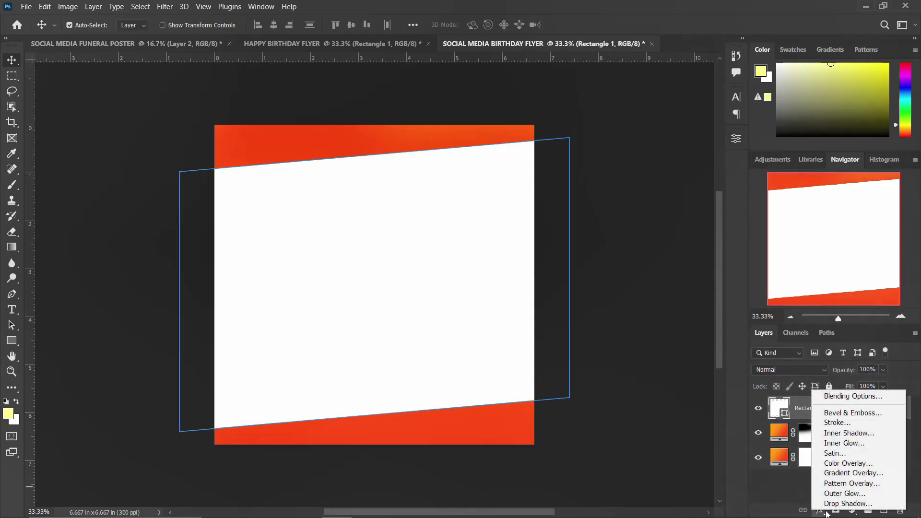
click(849, 477)
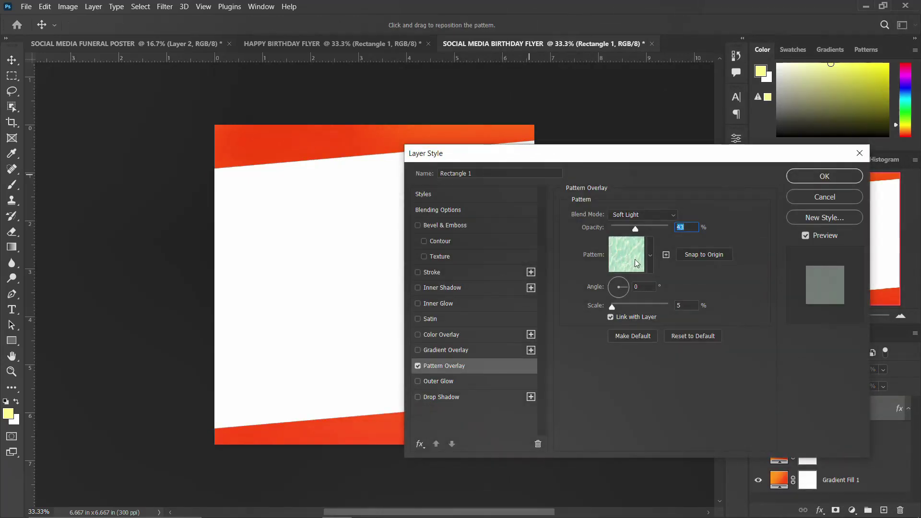
click(638, 215)
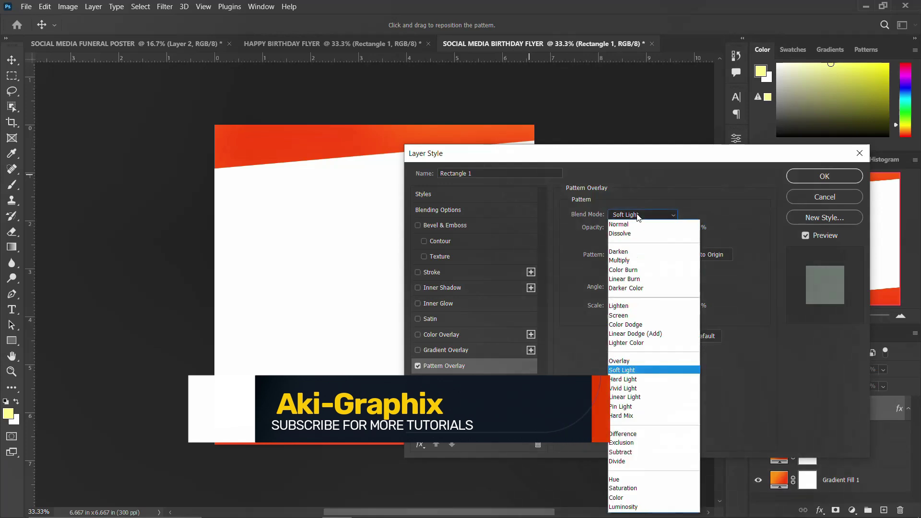
click(638, 370)
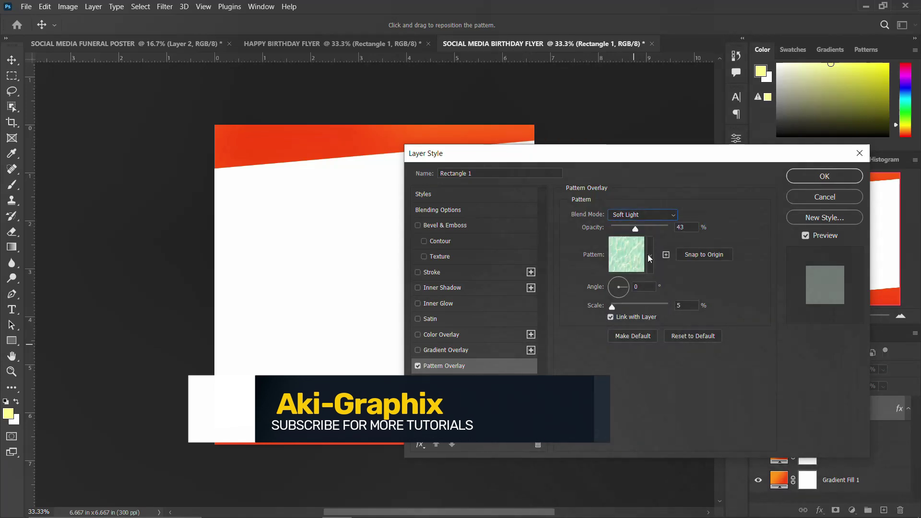
click(824, 176)
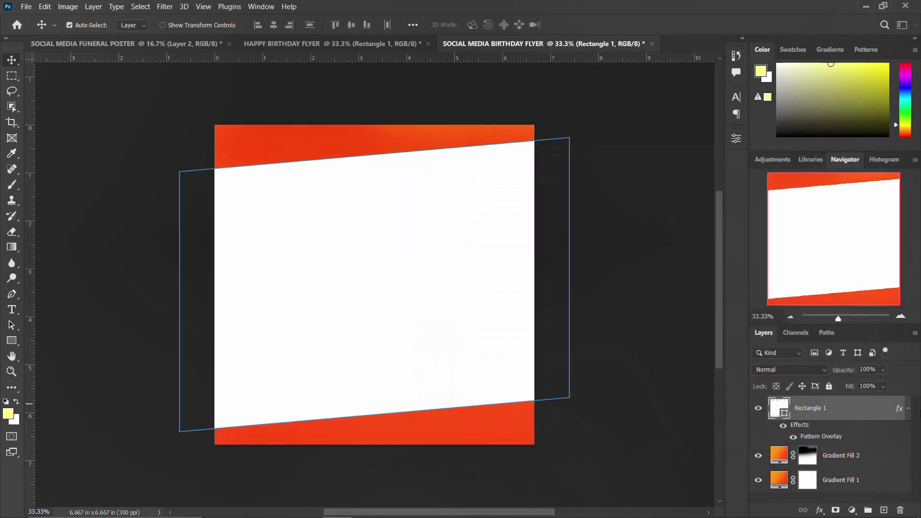
Step: Centre the RB Gradient Background layer over the canvas with Free Transform
click(909, 410)
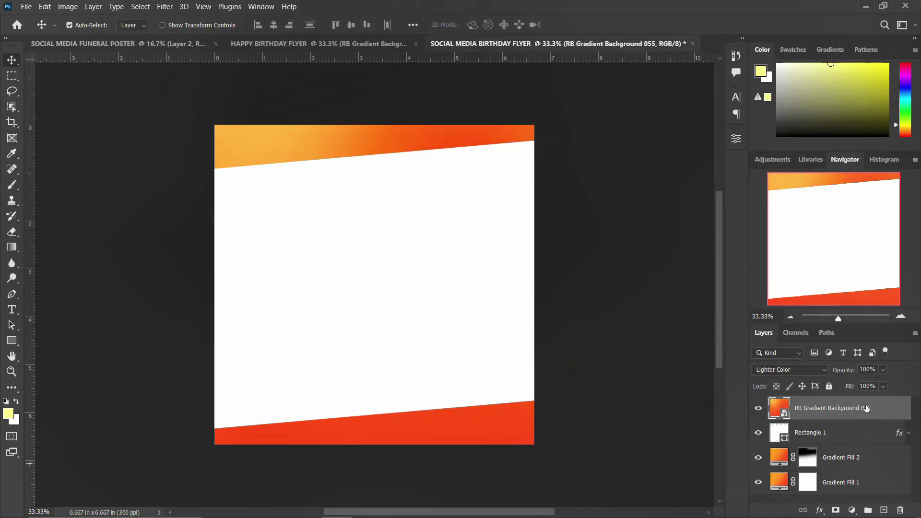
key(ctrl+t)
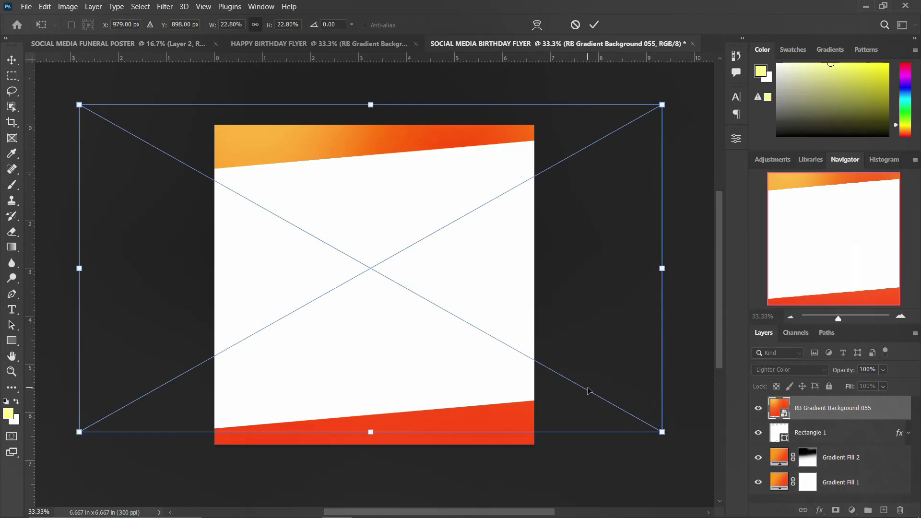
drag(589, 392, 590, 415)
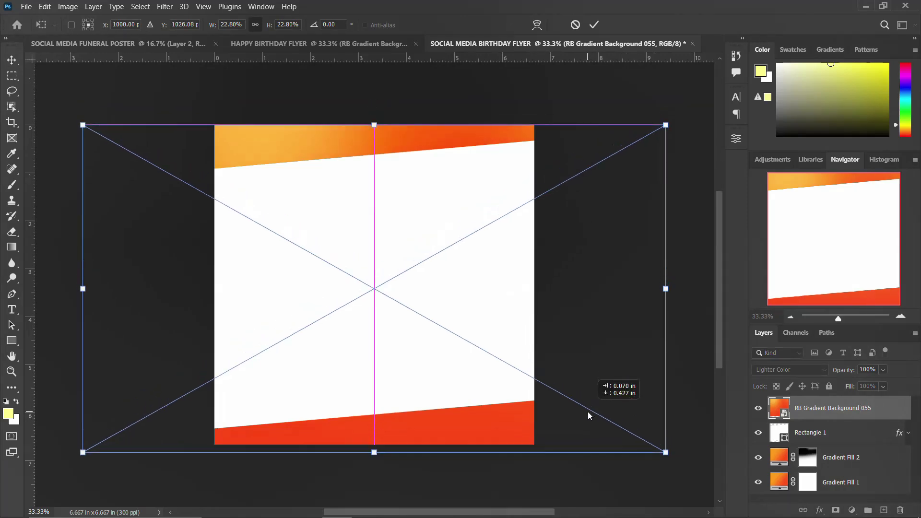
mouse_move(589, 412)
mouse_down()
mouse_move(587, 391)
mouse_move(589, 405)
mouse_up()
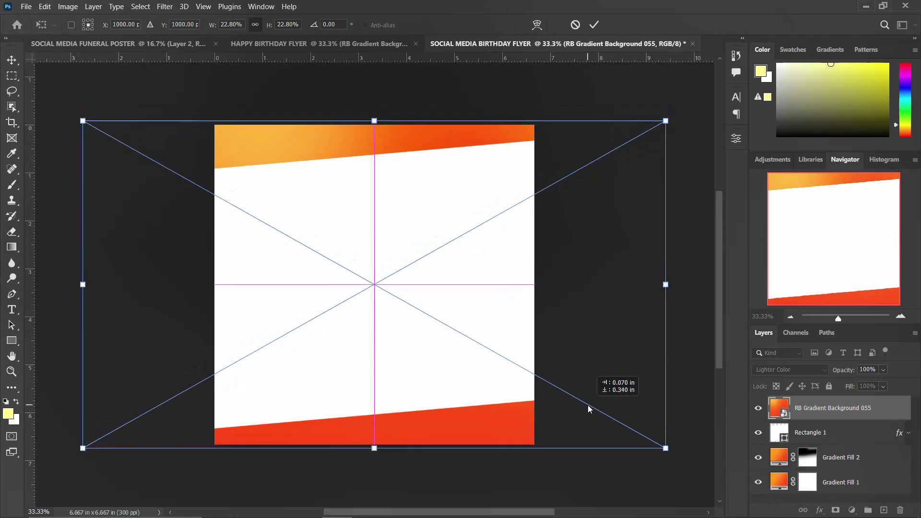
key(Return)
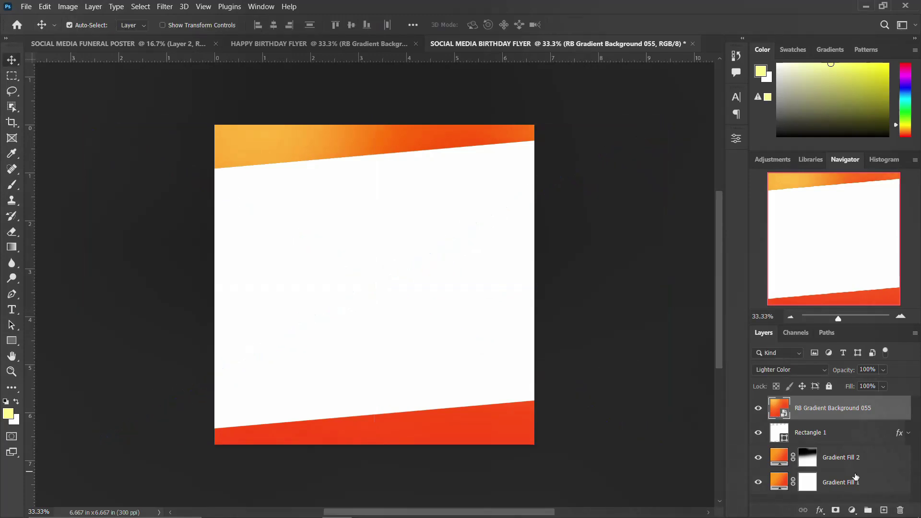
Step: Group all four background layers into a group named BACKGROUND
shift+click(830, 478)
key(ctrl+g)
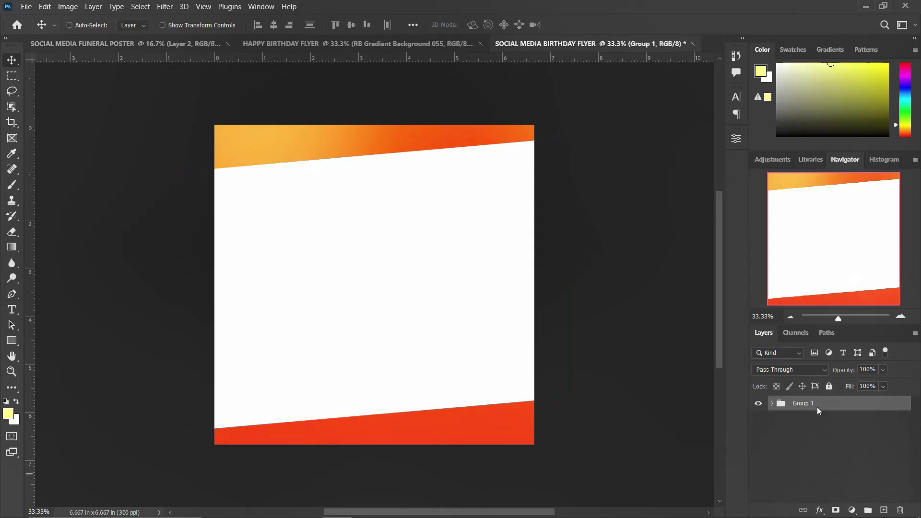
double_click(801, 403)
text(BACKGROUND)
key(Return)
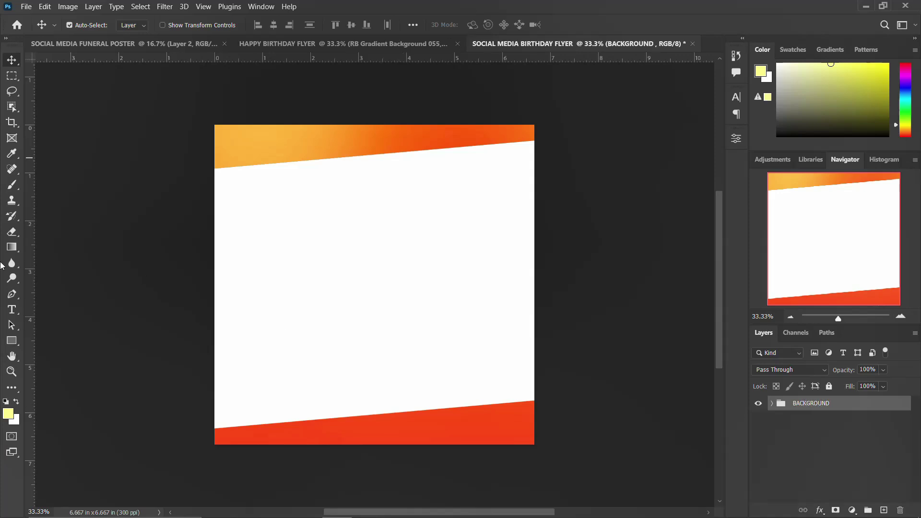
Step: Add the BIRTHDAY text line in the upper white area
click(12, 310)
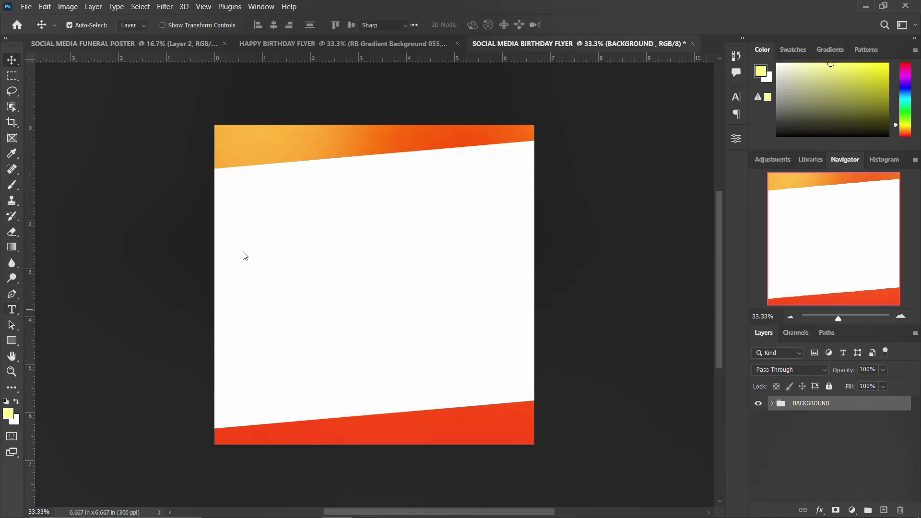
click(284, 200)
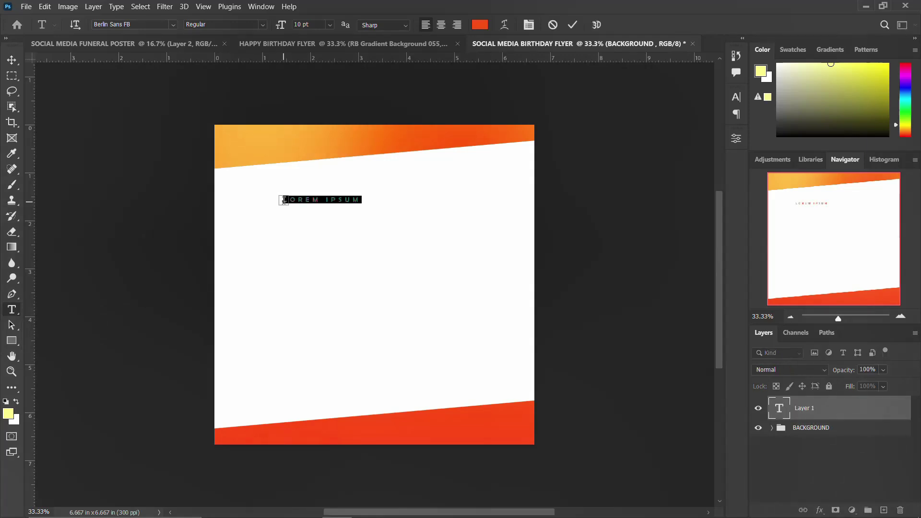
text(HAP)
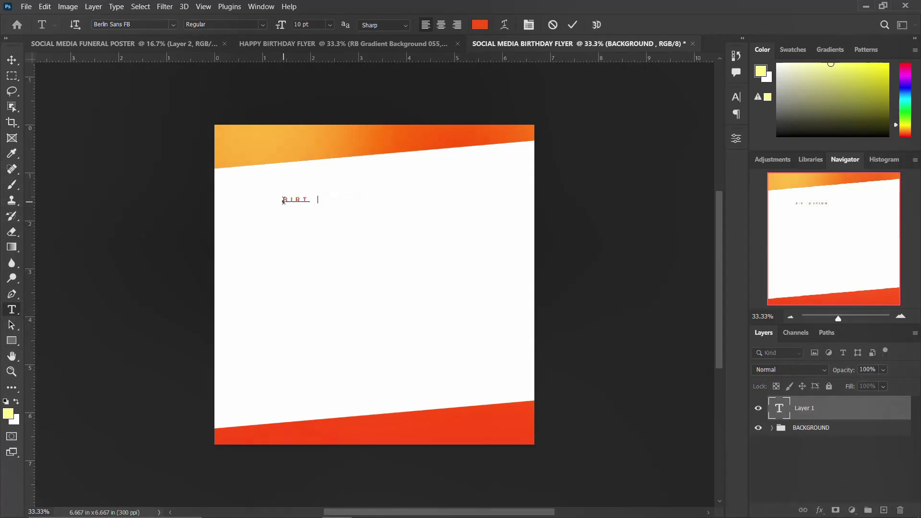
key(ctrl+Return)
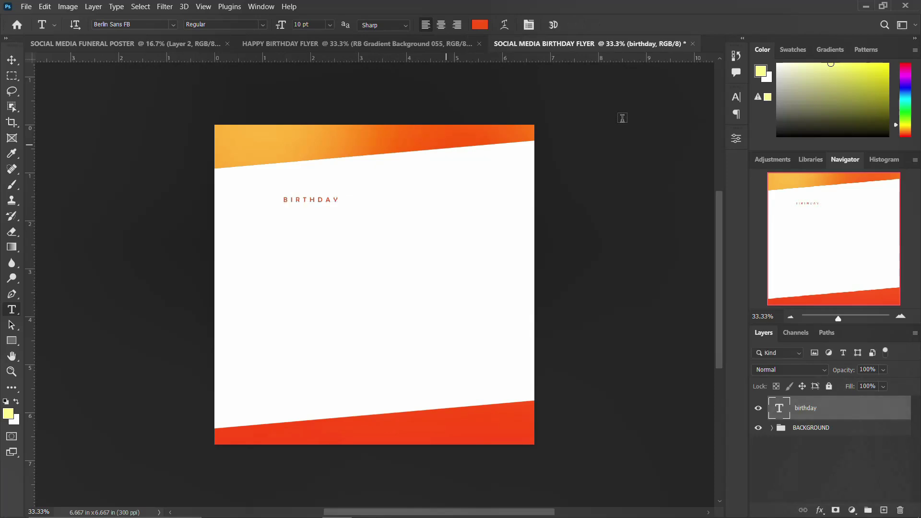
Step: Format BIRTHDAY as Gill Sans Ultra Bold with tracking 0 and Faux Bold
click(737, 97)
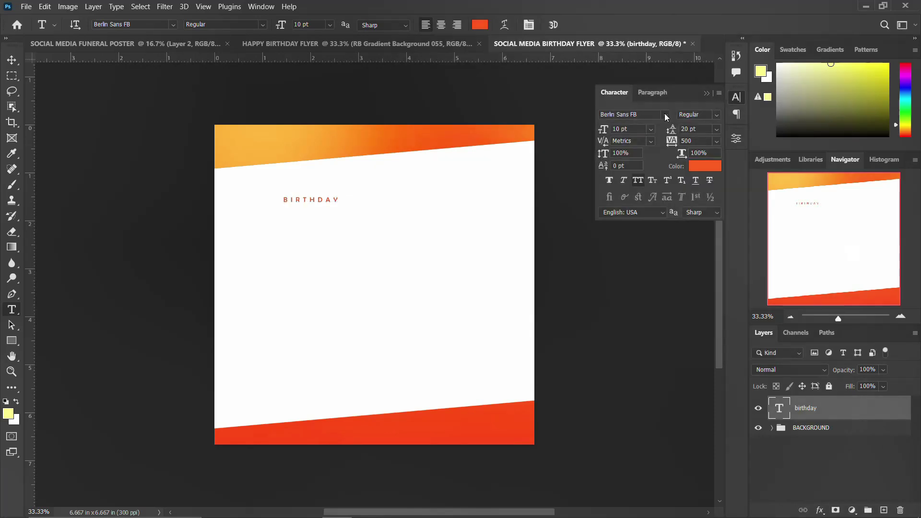
click(666, 115)
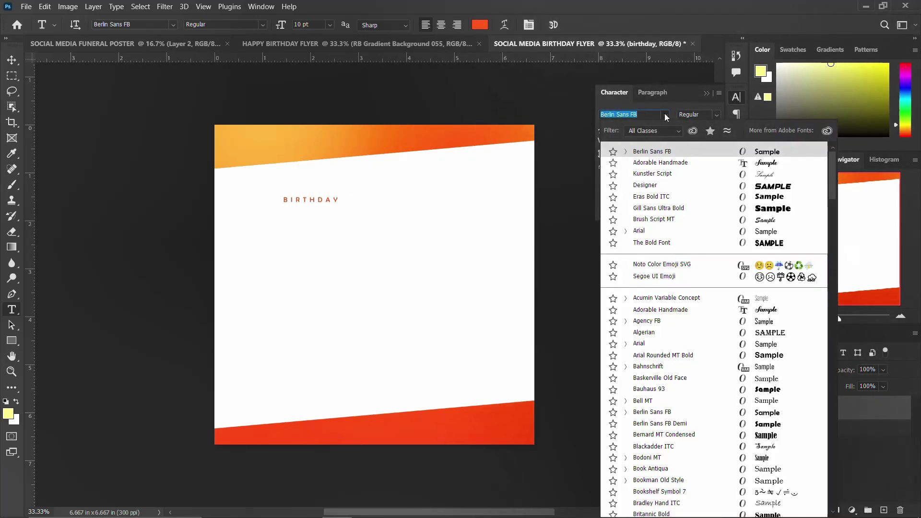
click(654, 209)
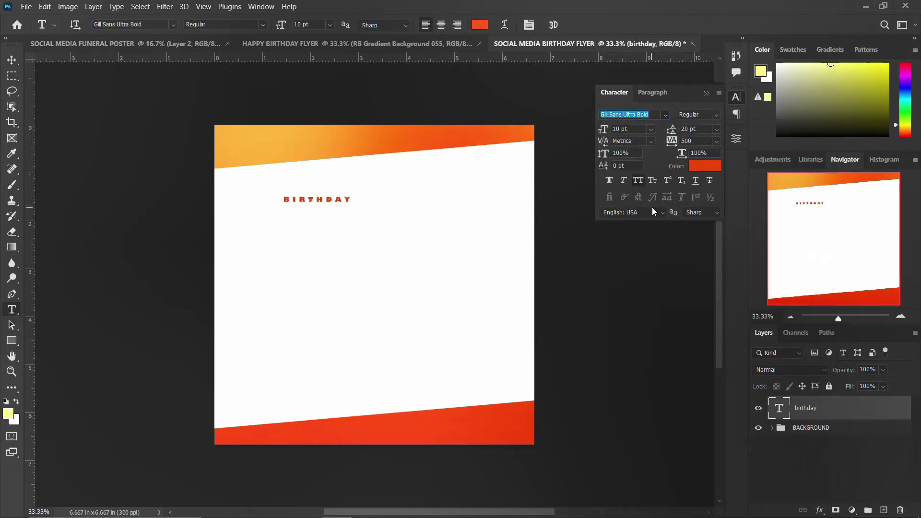
click(672, 141)
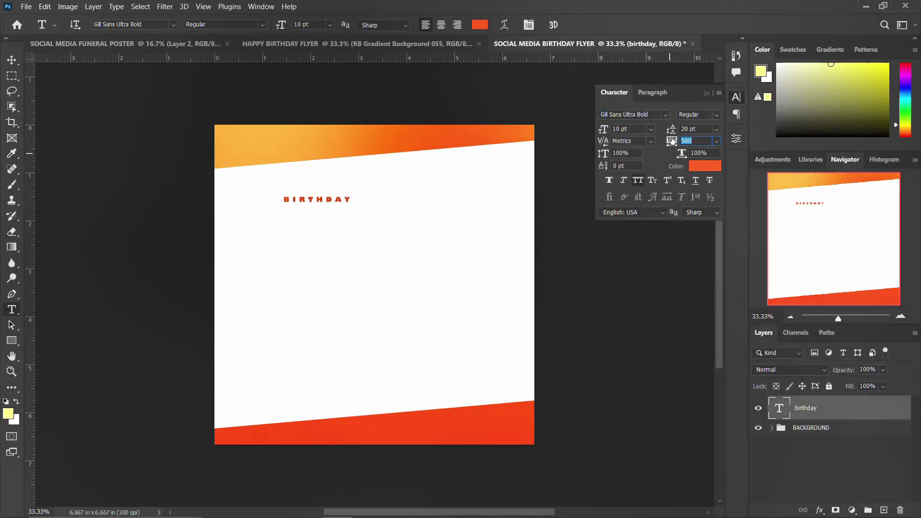
text(0)
key(Return)
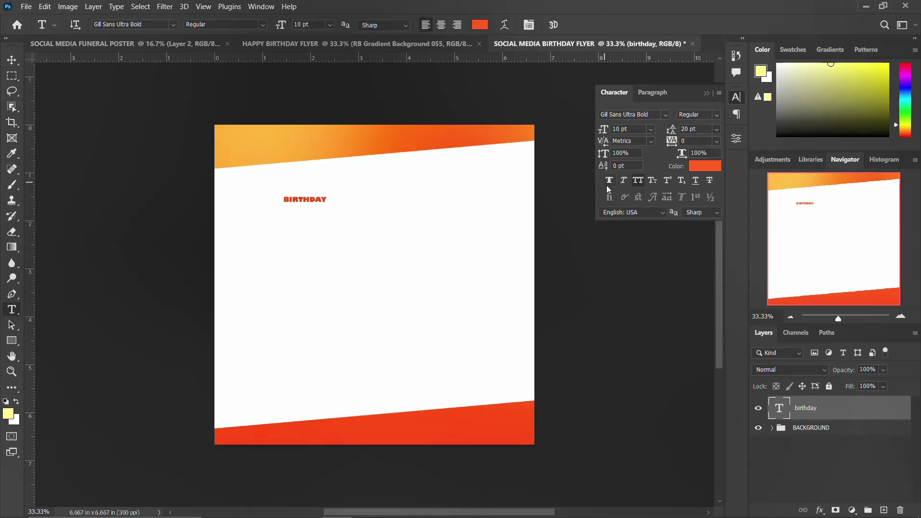
click(609, 181)
click(736, 98)
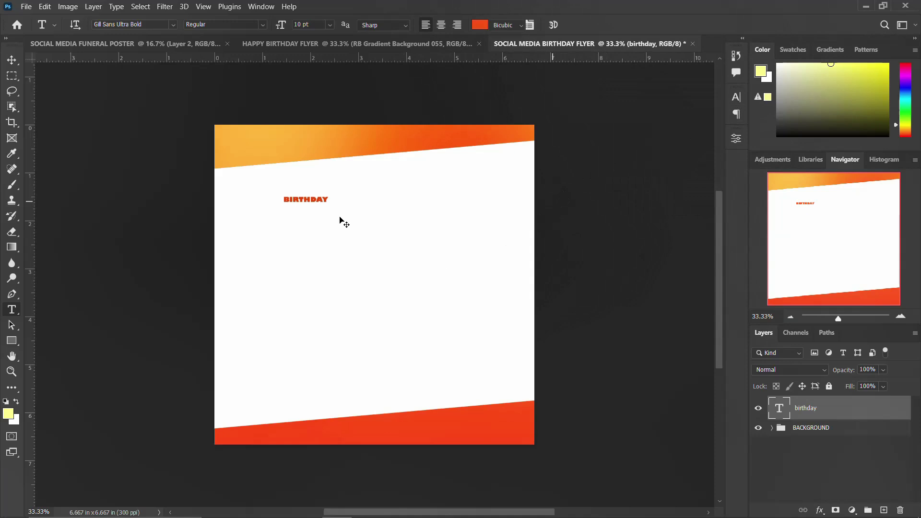
Step: Enlarge BIRTHDAY to about 675% and place it across the upper white area
click(10, 61)
key(ctrl+t)
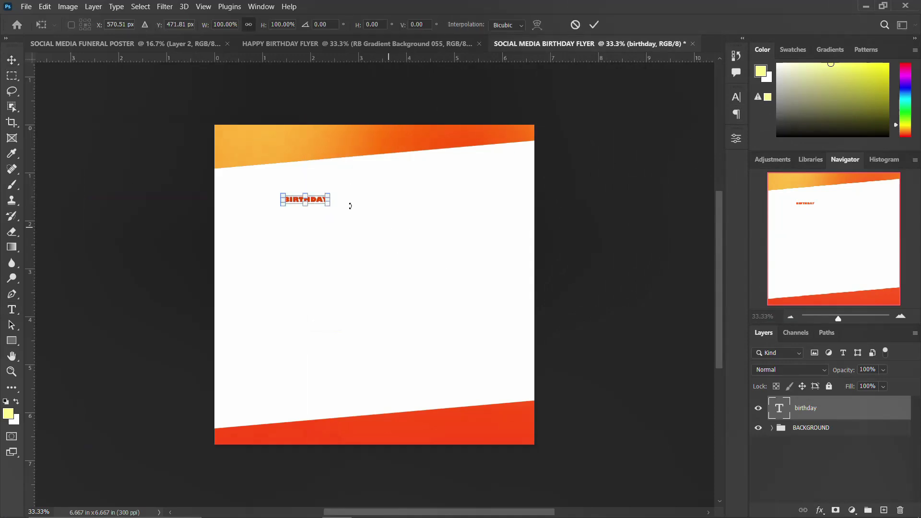
mouse_move(330, 203)
mouse_down()
mouse_move(450, 273)
mouse_move(456, 228)
mouse_up()
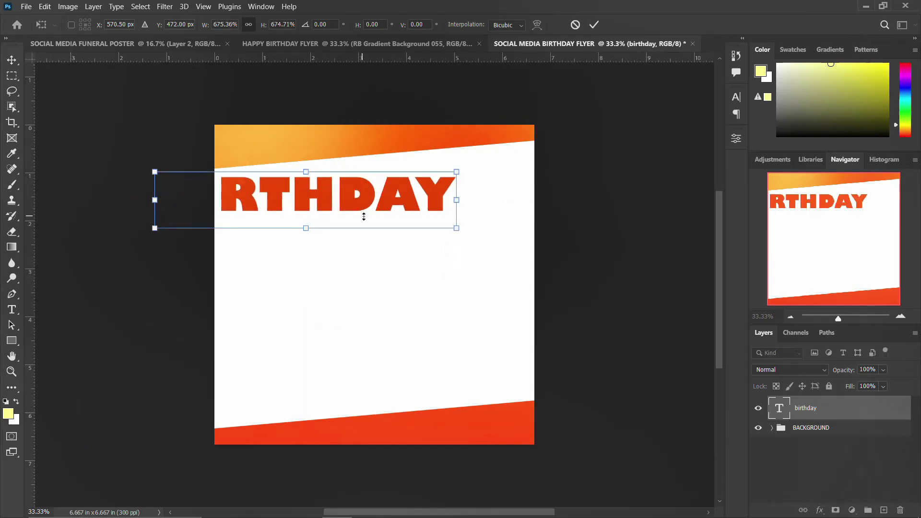
mouse_move(372, 210)
mouse_down()
mouse_move(409, 232)
mouse_move(431, 230)
mouse_up()
key(Return)
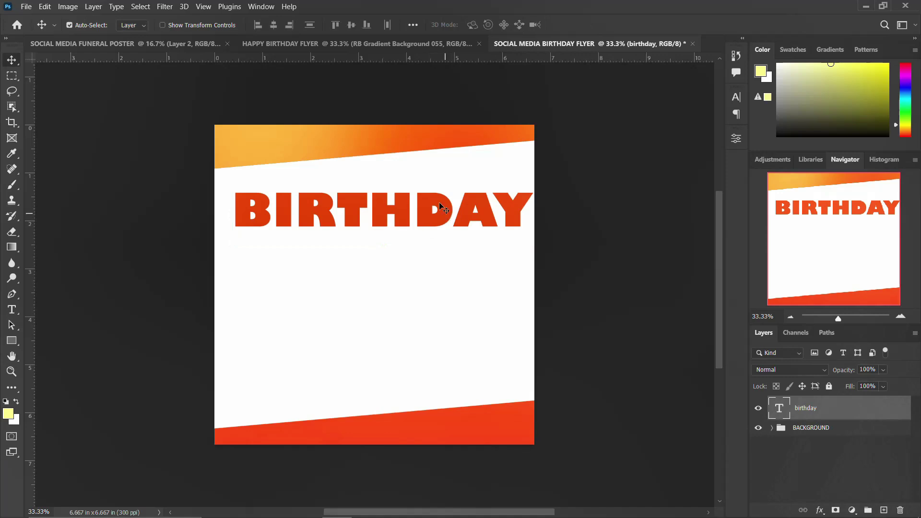
Step: Paste the copied layer style onto BIRTHDAY and reverse its Gradient Overlay
right_click(851, 415)
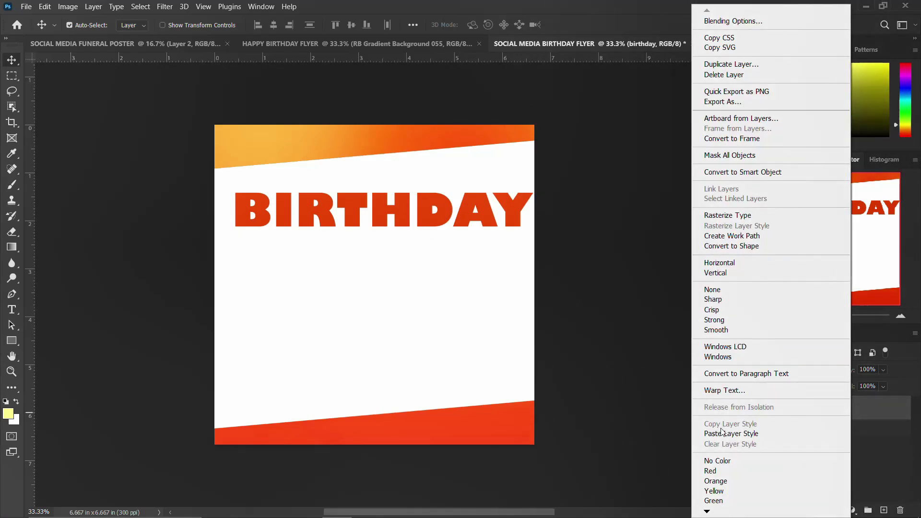
click(725, 433)
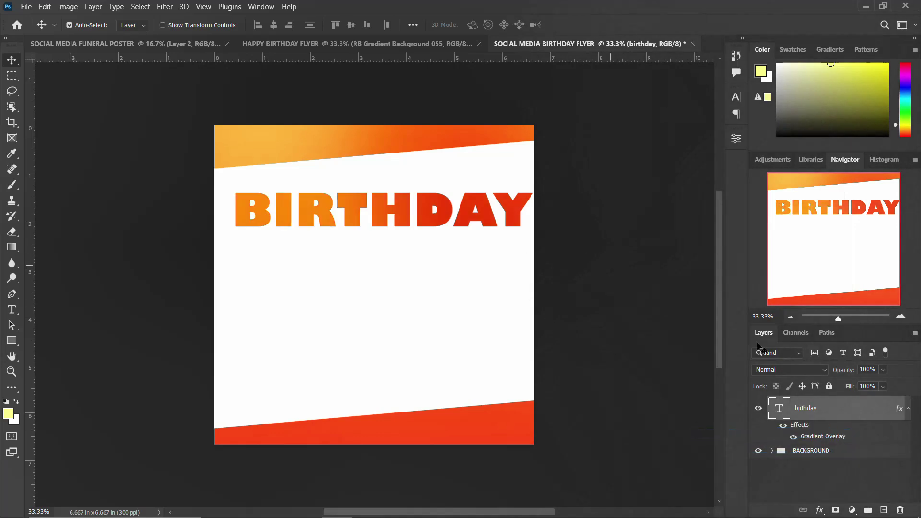
double_click(816, 433)
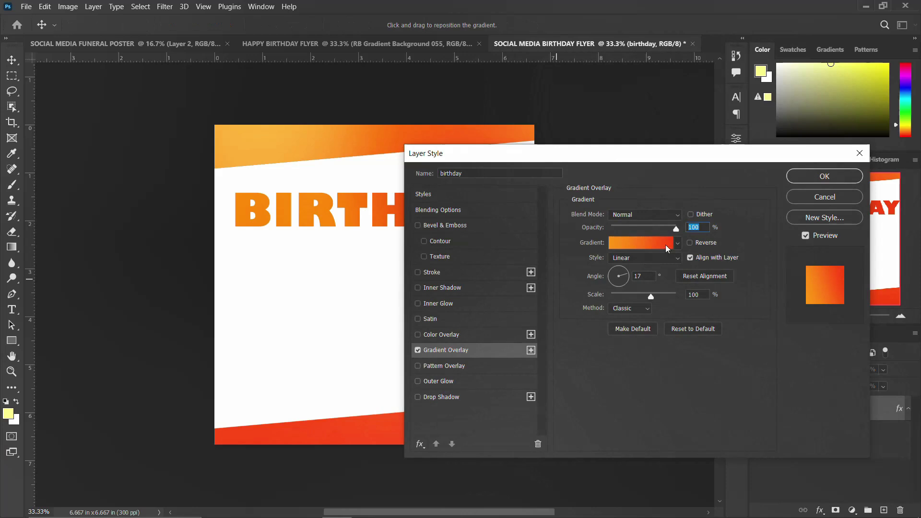
click(690, 242)
Step: Edit the overlay's colour stops so the gradient runs red to orange, and apply it
click(641, 243)
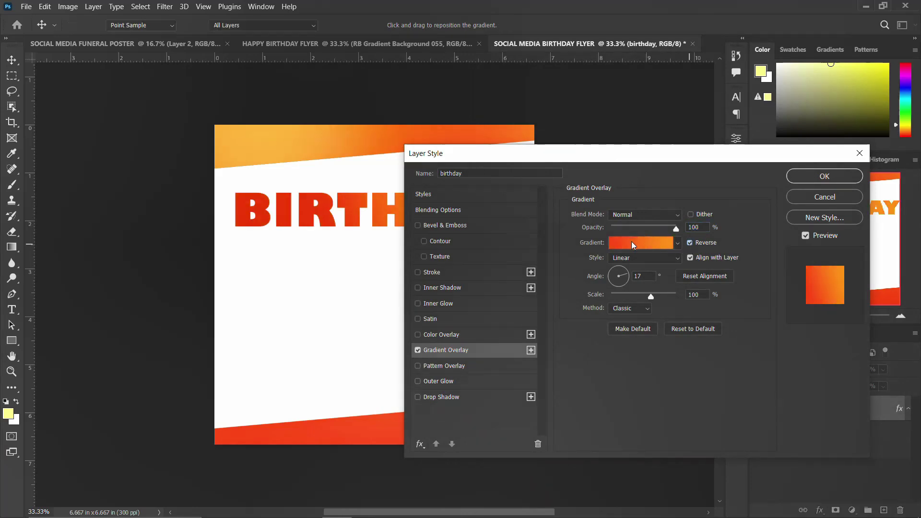
click(334, 282)
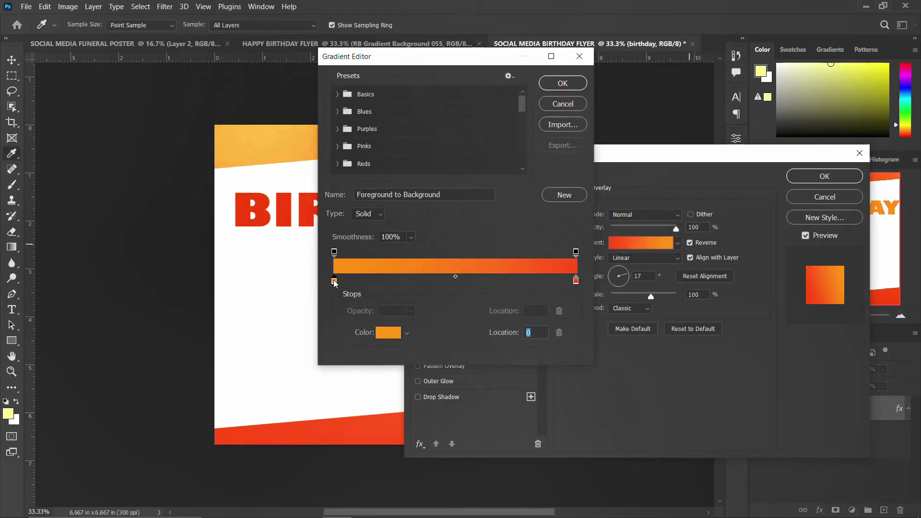
click(388, 332)
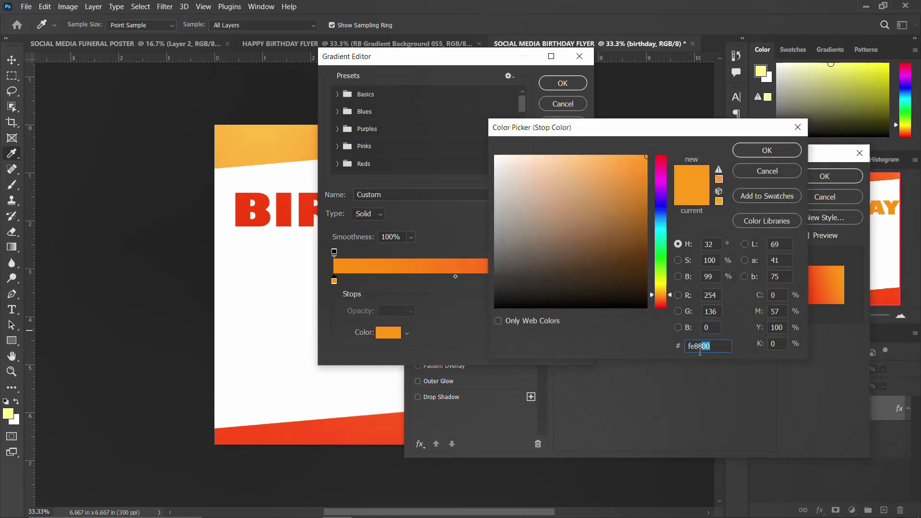
click(768, 173)
click(576, 280)
click(388, 332)
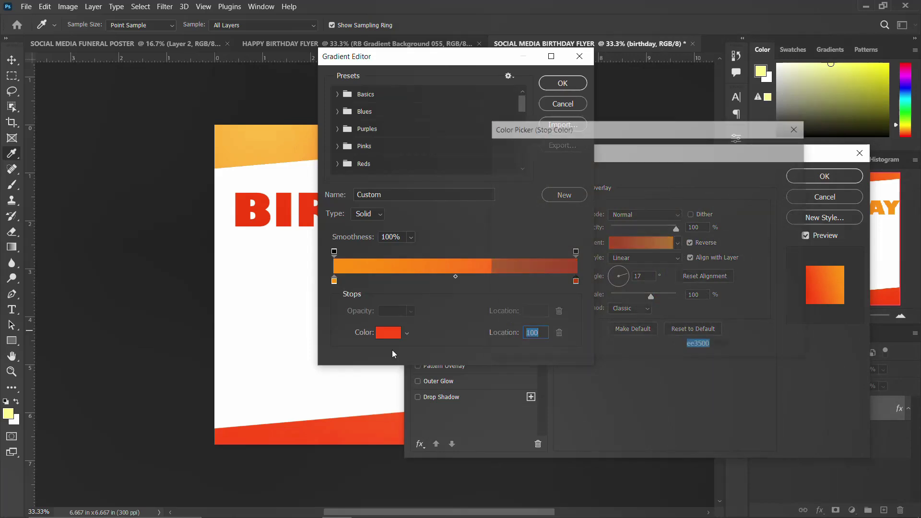
click(720, 346)
drag(720, 345, 678, 347)
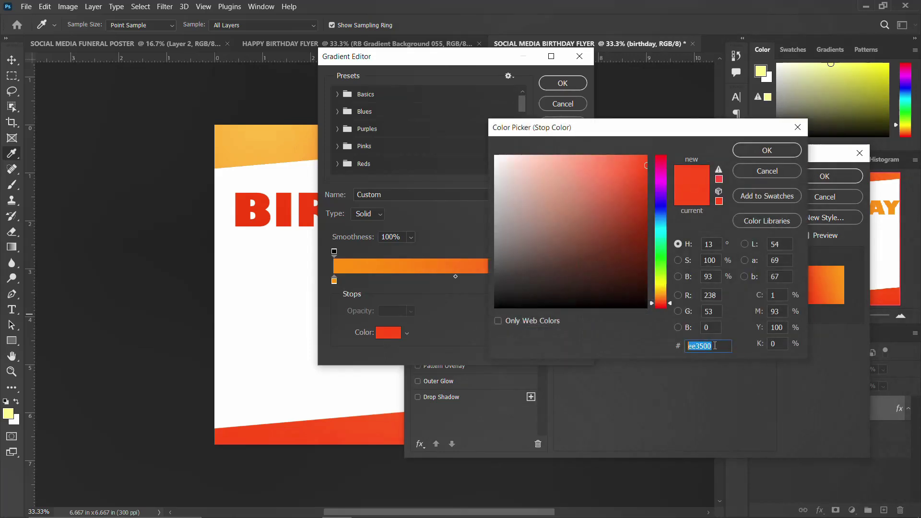
click(785, 170)
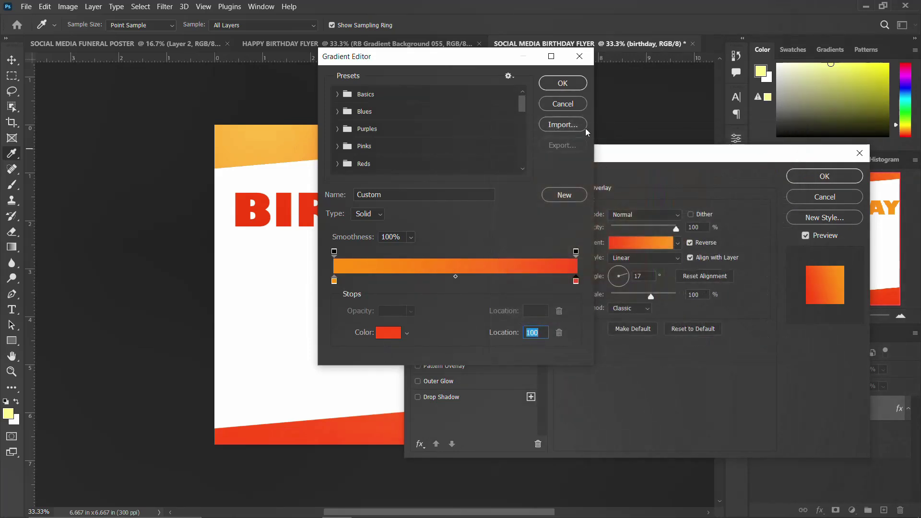
click(574, 104)
click(837, 178)
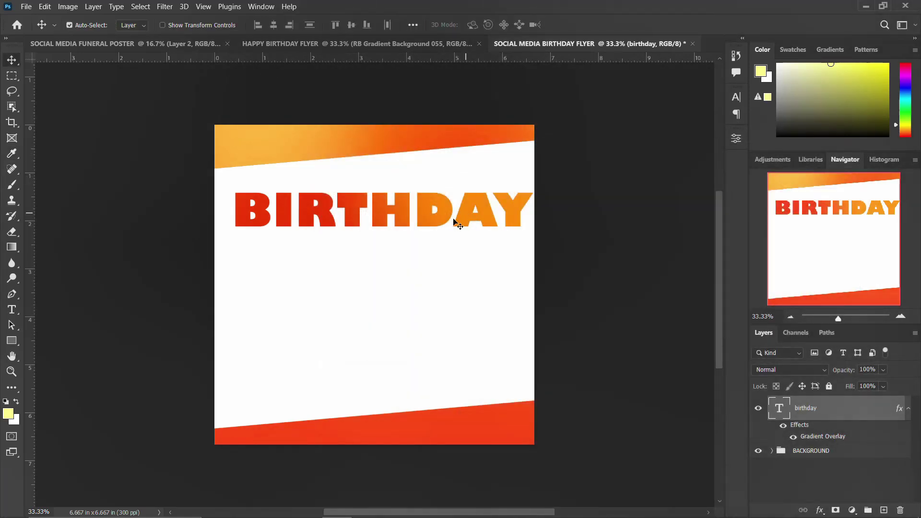
Step: Duplicate BIRTHDAY into four stacked rows and distribute their vertical centres evenly
drag(421, 212, 422, 331)
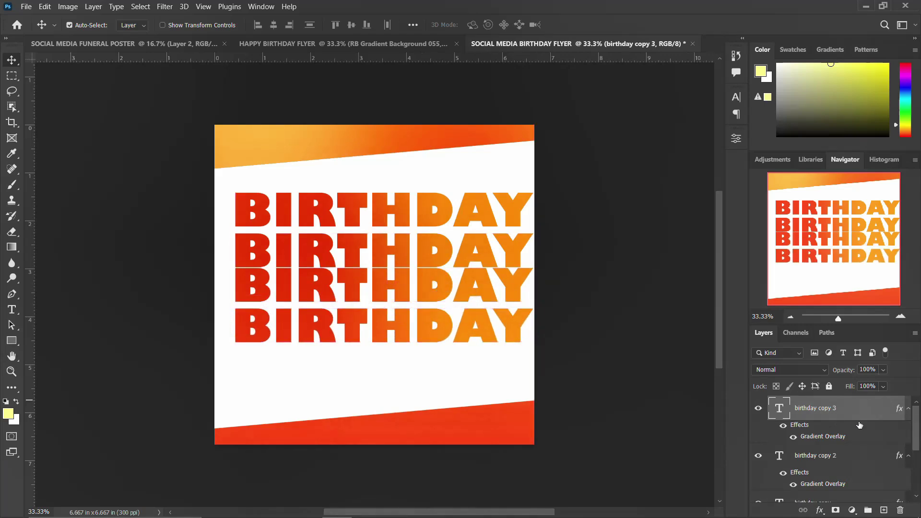
click(910, 409)
click(908, 433)
click(909, 457)
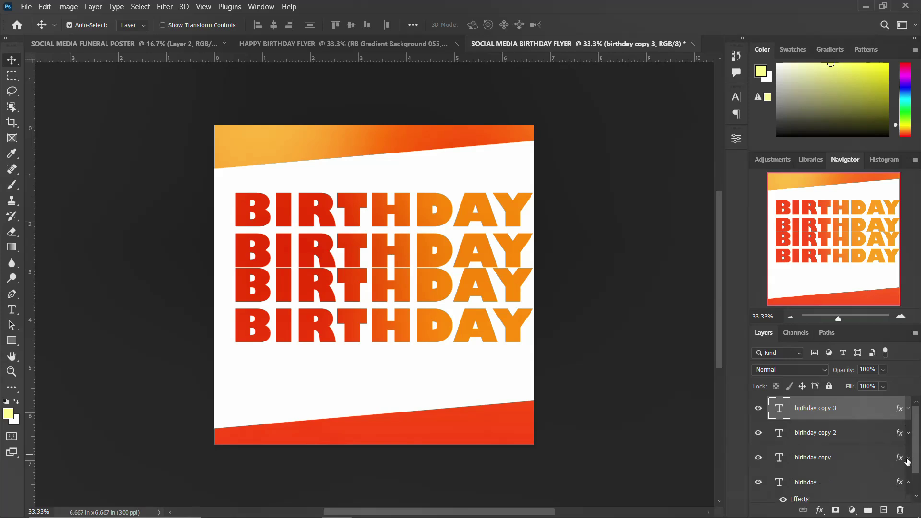
click(908, 483)
shift+click(848, 475)
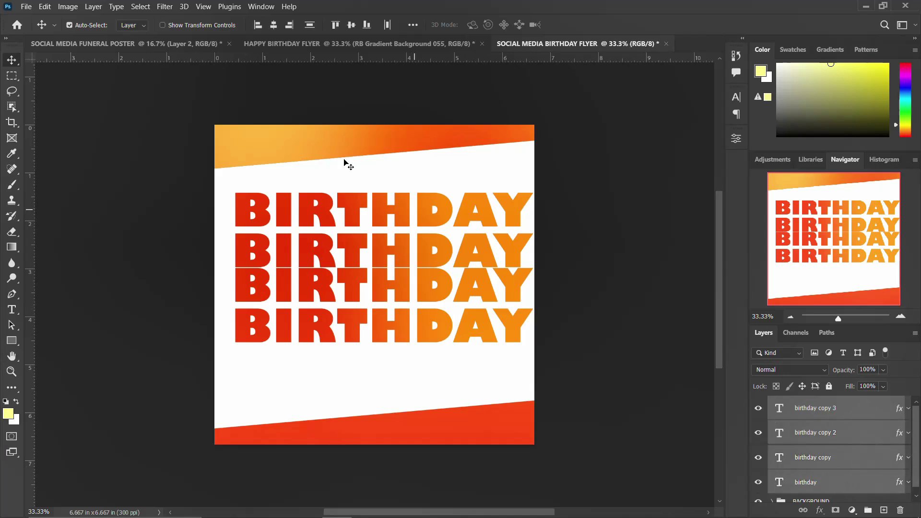
click(309, 26)
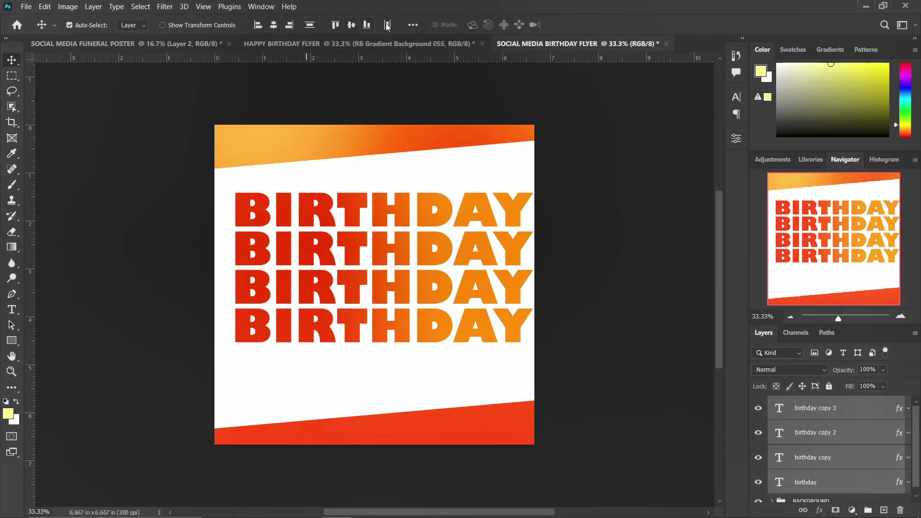
Step: Centre the four BIRTHDAY rows horizontally and shrink them to about 96%
key(ctrl)
key(ctrl+t)
drag(443, 283, 424, 292)
key(Return)
key(ctrl+t)
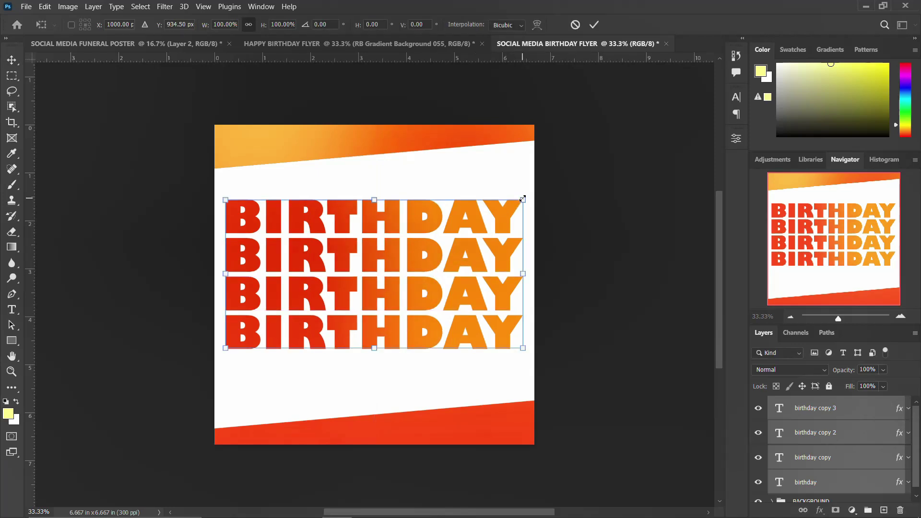
drag(522, 199, 515, 200)
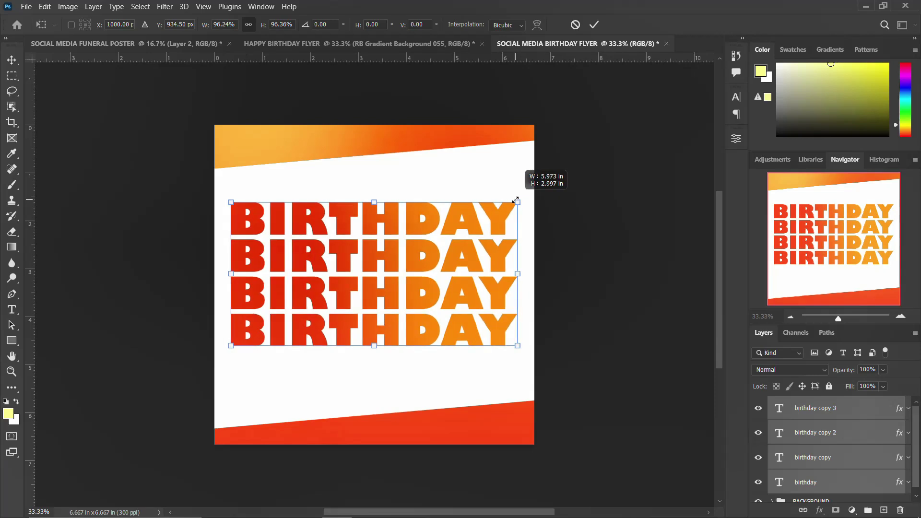
key(Return)
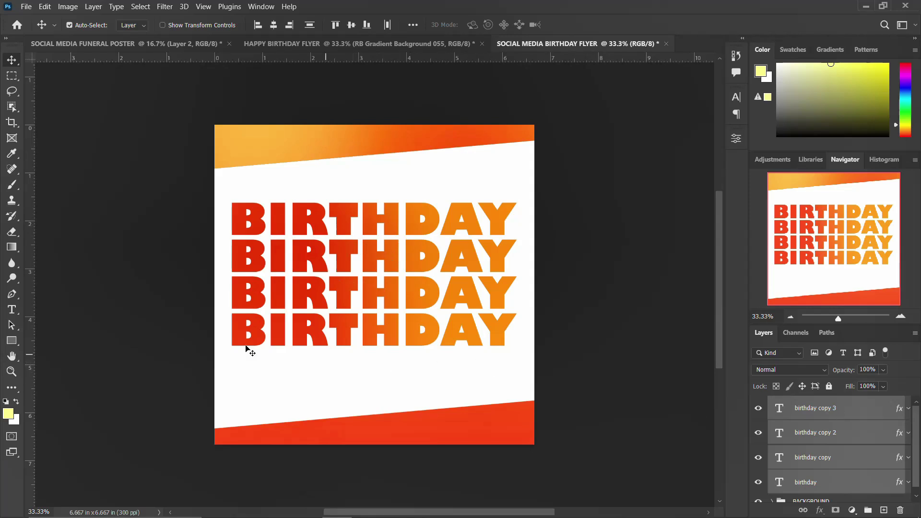
Step: Draw a circle with the Ellipse tool above the top-right of BIRTHDAY
click(844, 406)
click(11, 341)
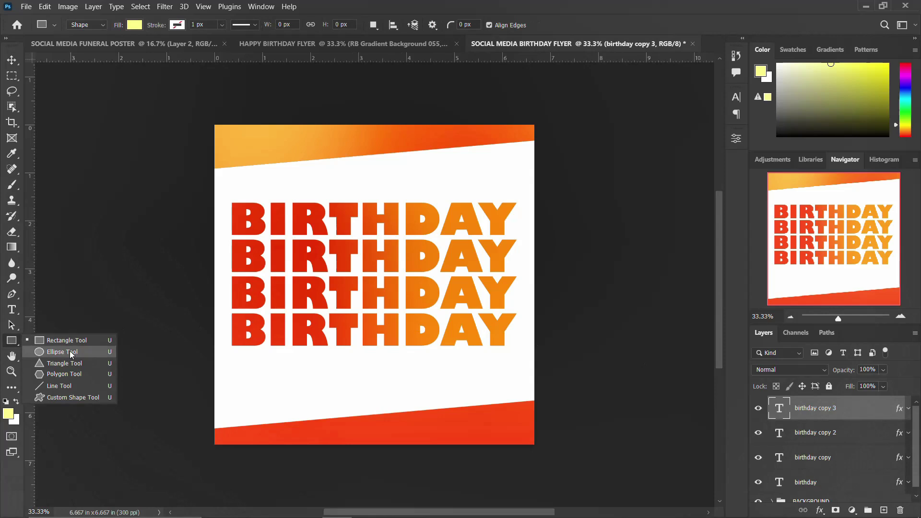
click(70, 351)
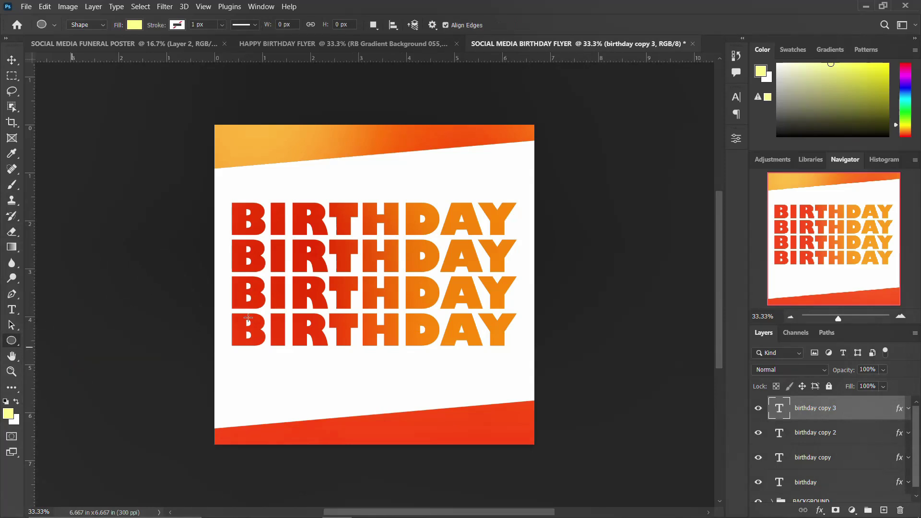
drag(441, 170, 506, 226)
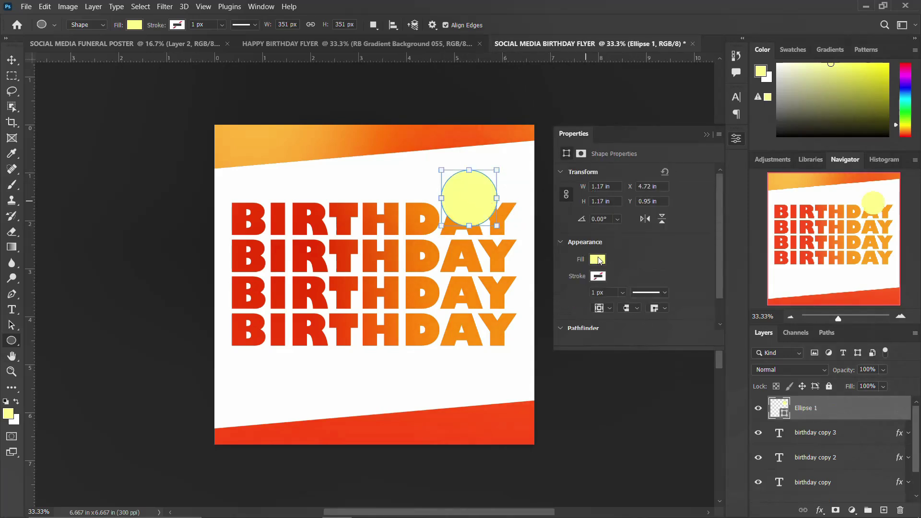
Step: Give the circle a red-orange fill and a 50 px white outline
click(598, 260)
click(594, 324)
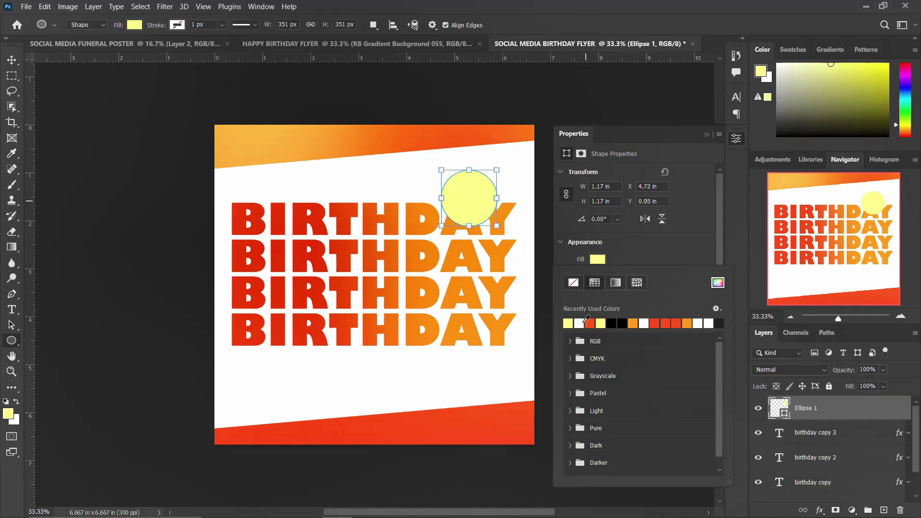
click(580, 322)
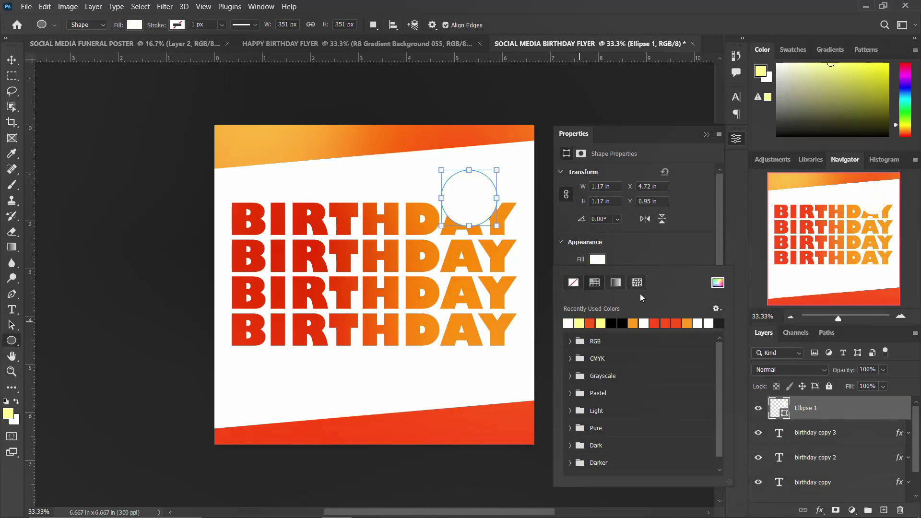
click(590, 323)
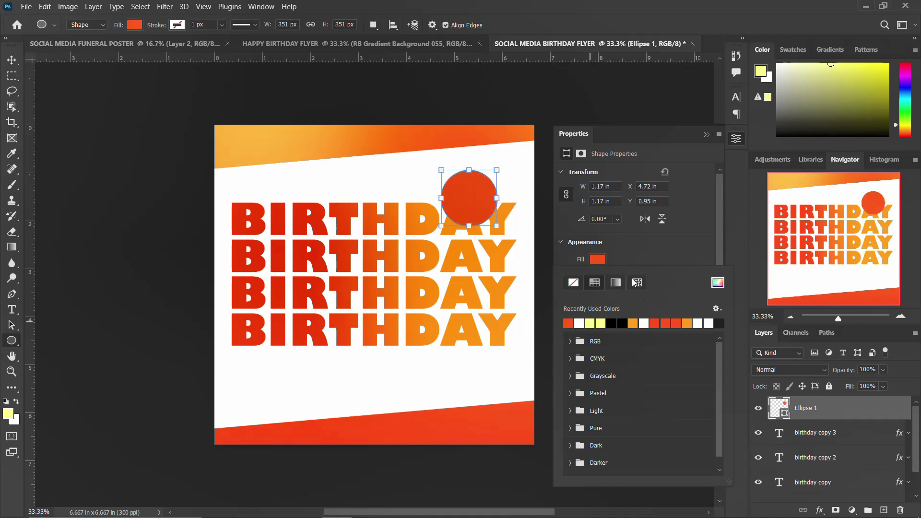
click(685, 230)
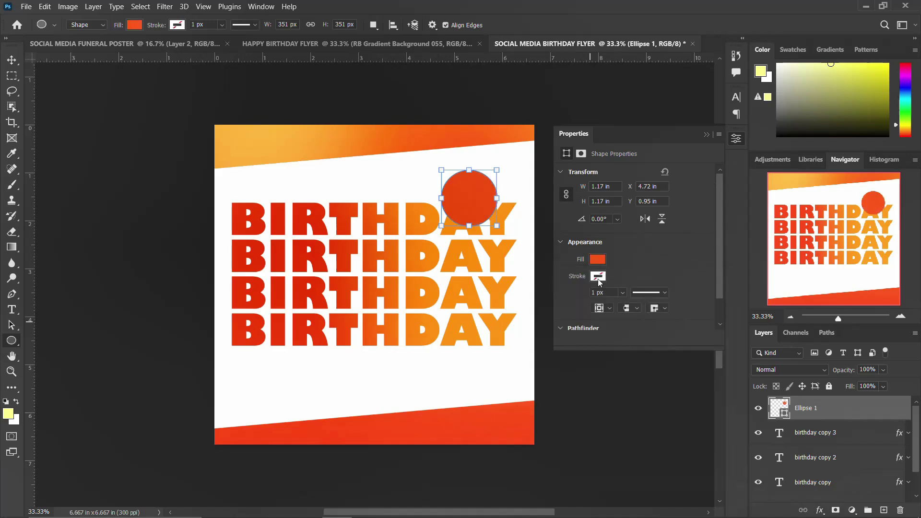
click(598, 277)
click(579, 339)
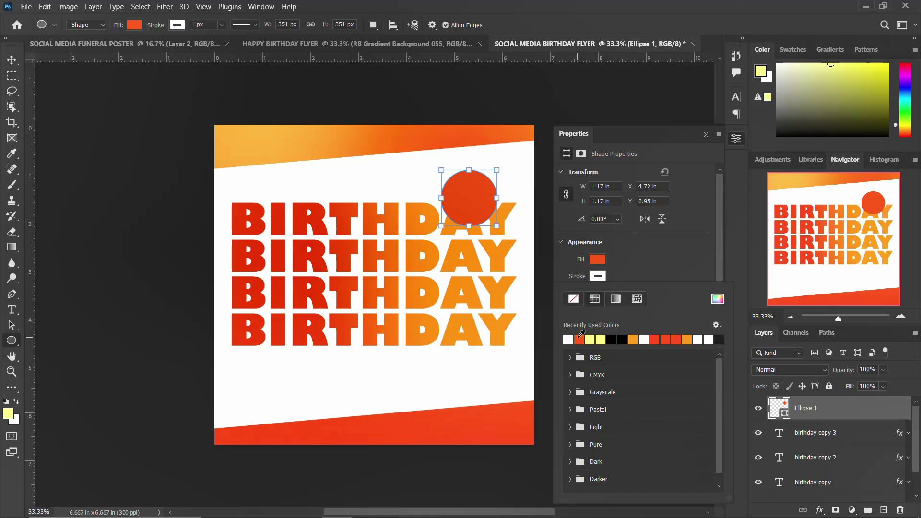
click(652, 253)
text(50)
key(Return)
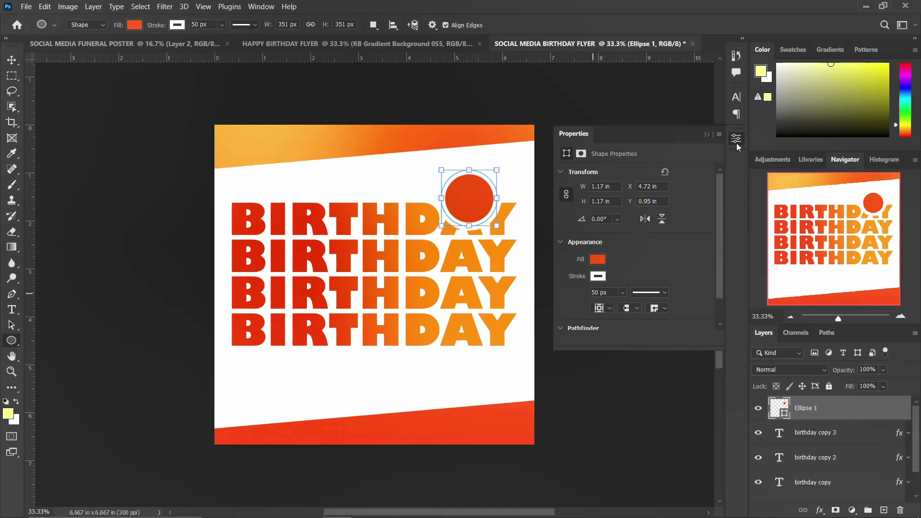
click(736, 139)
Step: Thicken the circle's white outline to 60 px
click(5, 63)
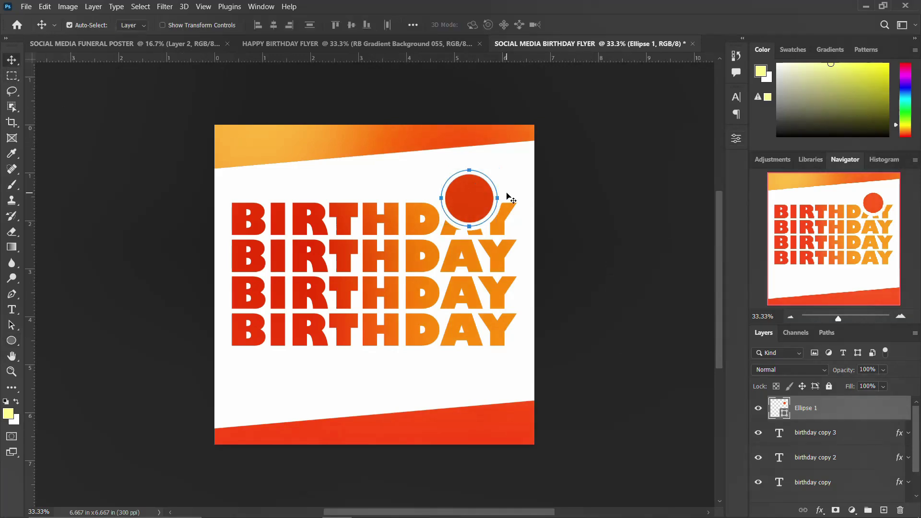
click(469, 196)
click(737, 140)
double_click(598, 292)
text(60)
key(Return)
click(737, 140)
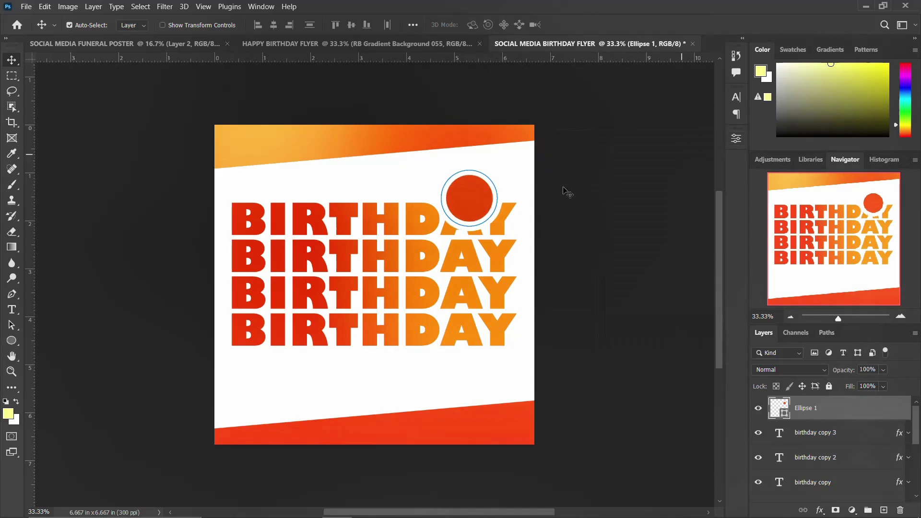
Step: Scale the red circle down slightly with Free Transform
key(ctrl+t)
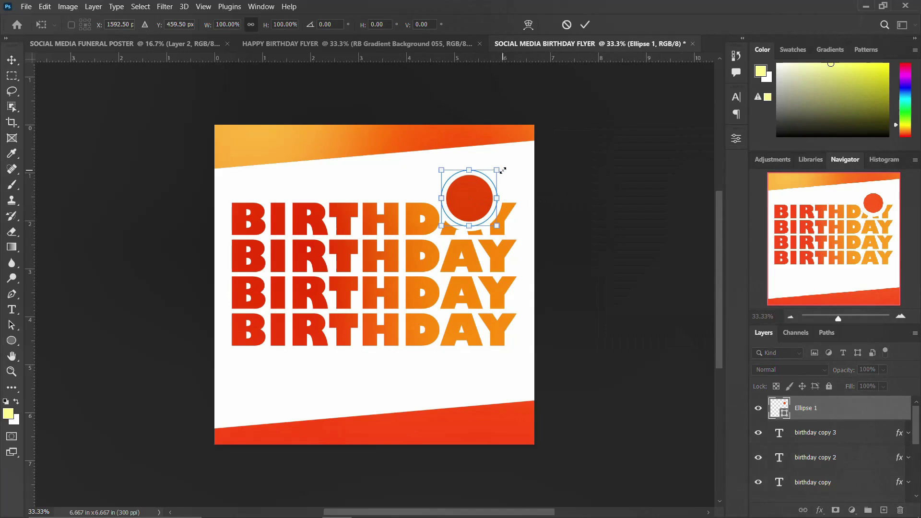
drag(497, 170, 493, 174)
key(Return)
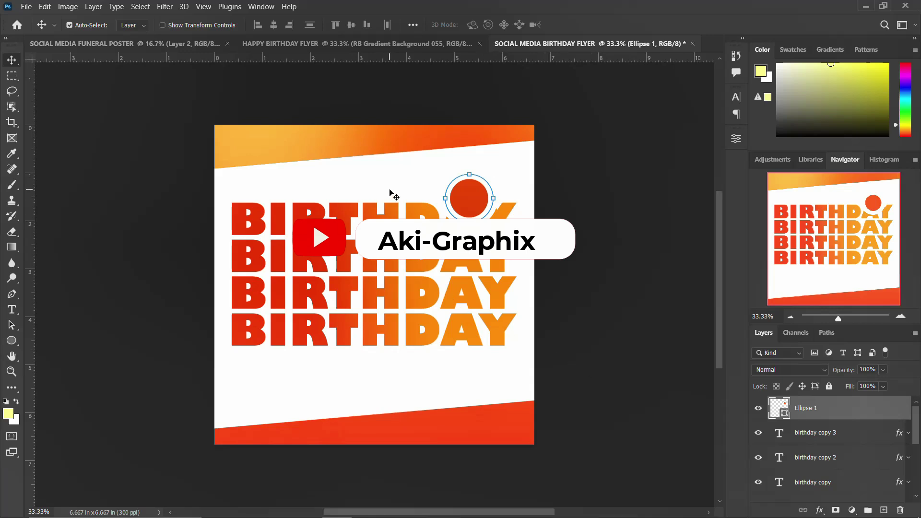
Step: Add a text layer reading 25TH MAY 2024 above the circle
key(t)
click(409, 174)
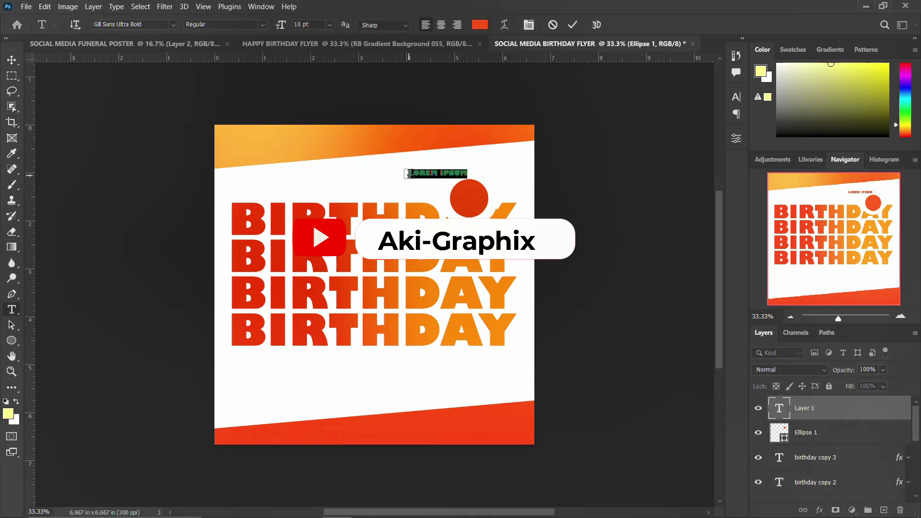
text(25TH MAY )
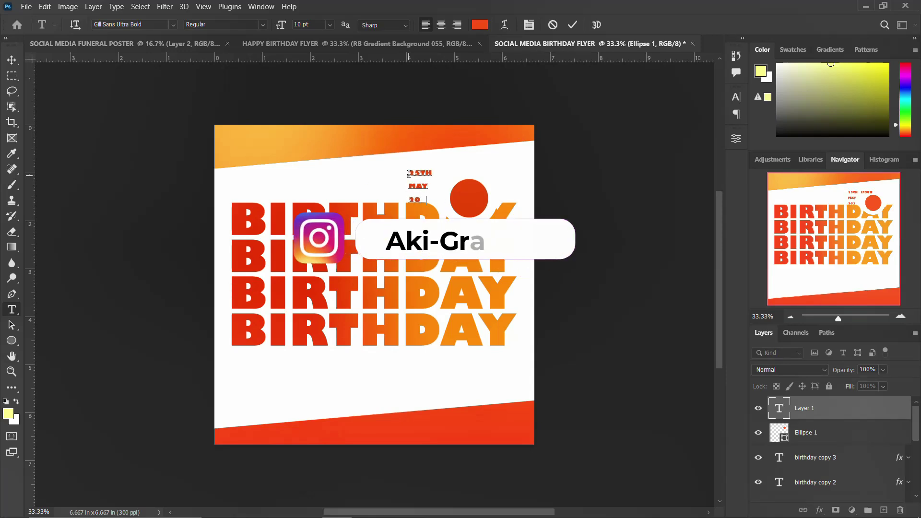
text(2024)
key(ctrl+Return)
Step: Set the date in the Designer font, colour #ffffff, with 7 pt leading
click(737, 97)
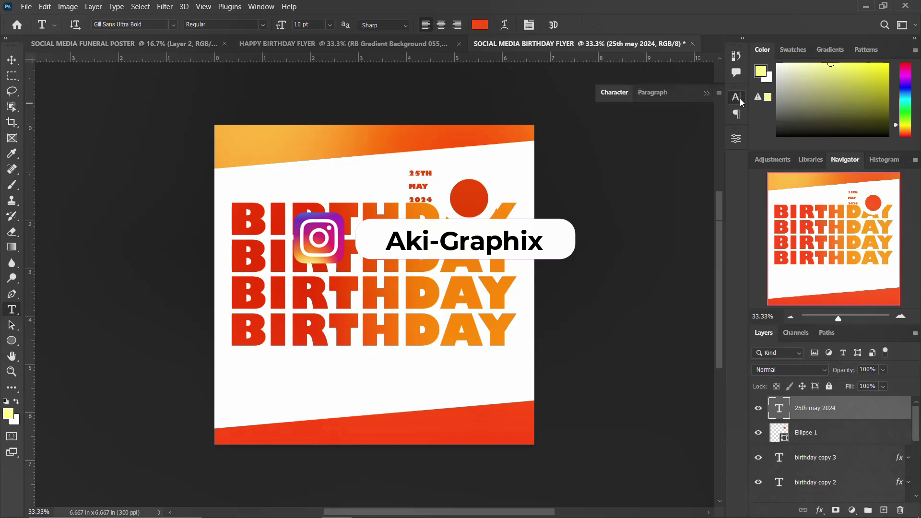
click(666, 114)
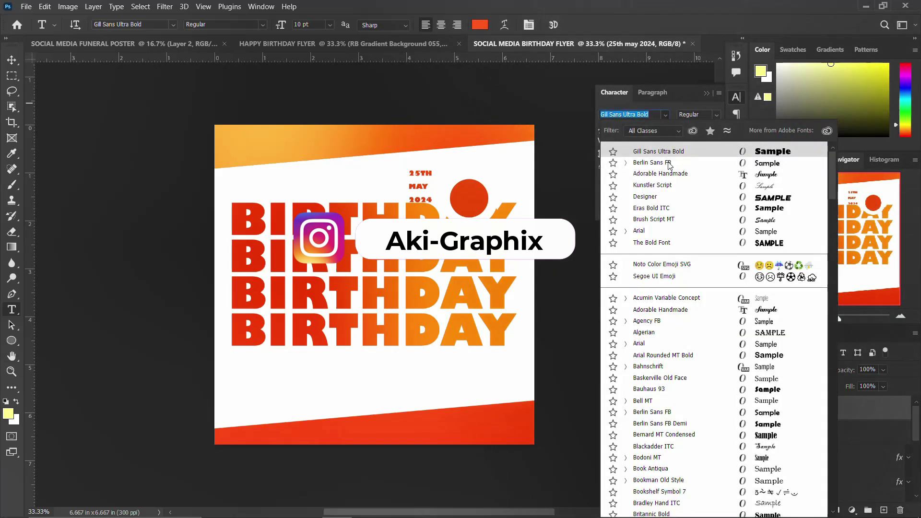
click(669, 197)
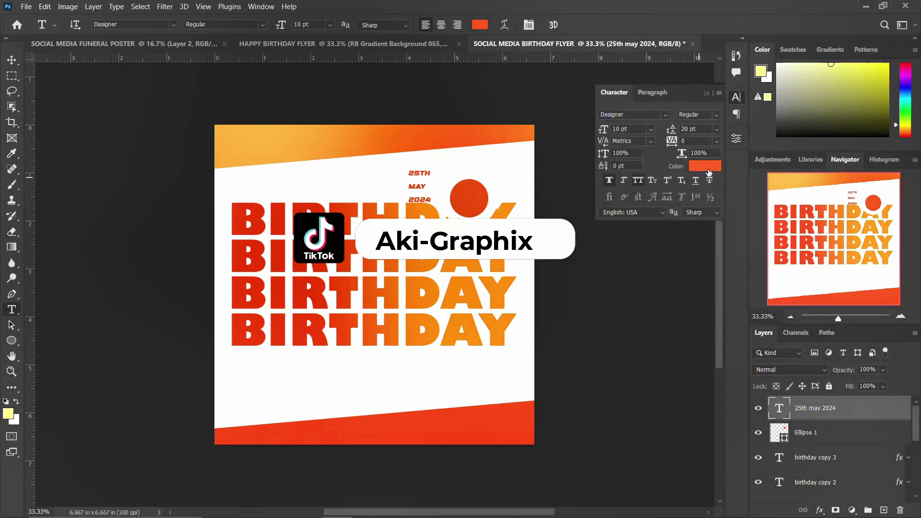
click(709, 170)
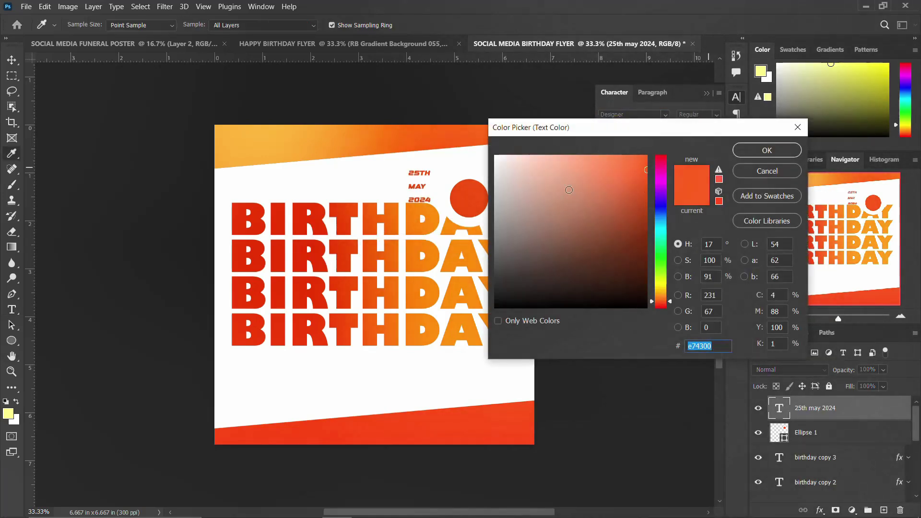
text(ffffff)
click(767, 150)
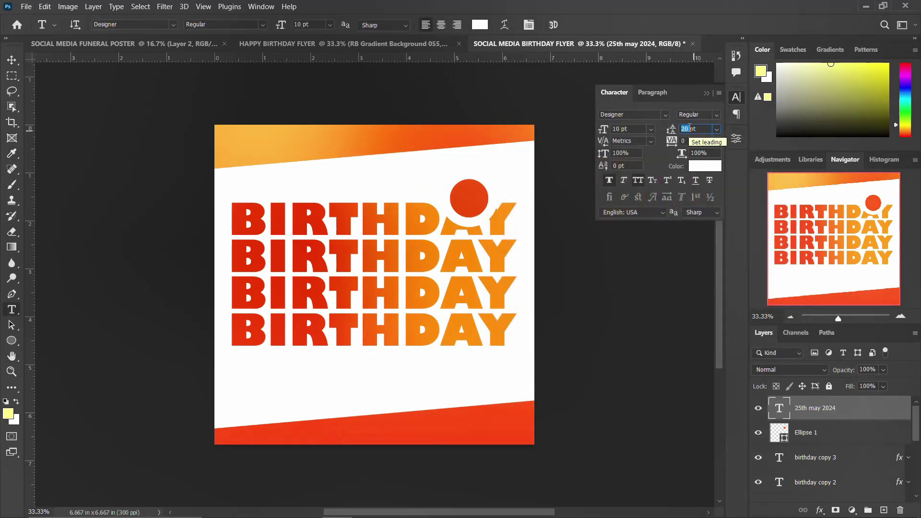
text(7)
key(Return)
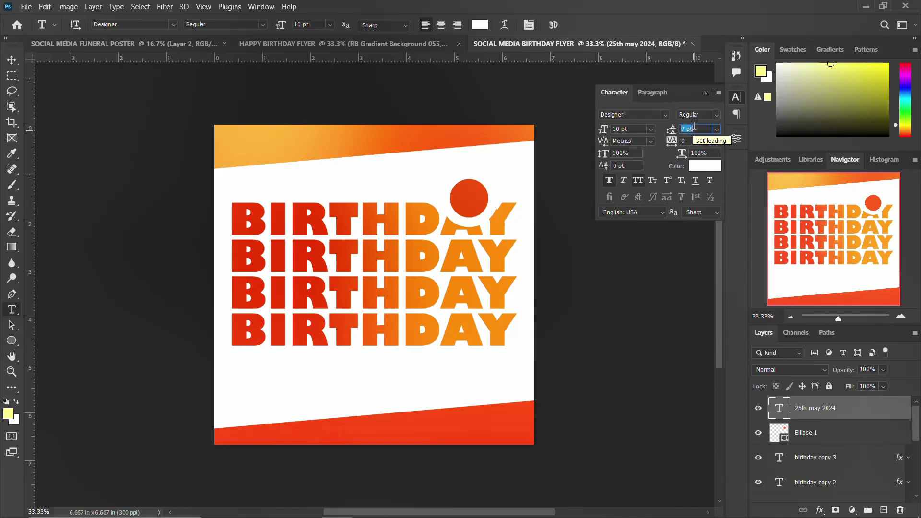
click(741, 103)
ctrl+click(779, 434)
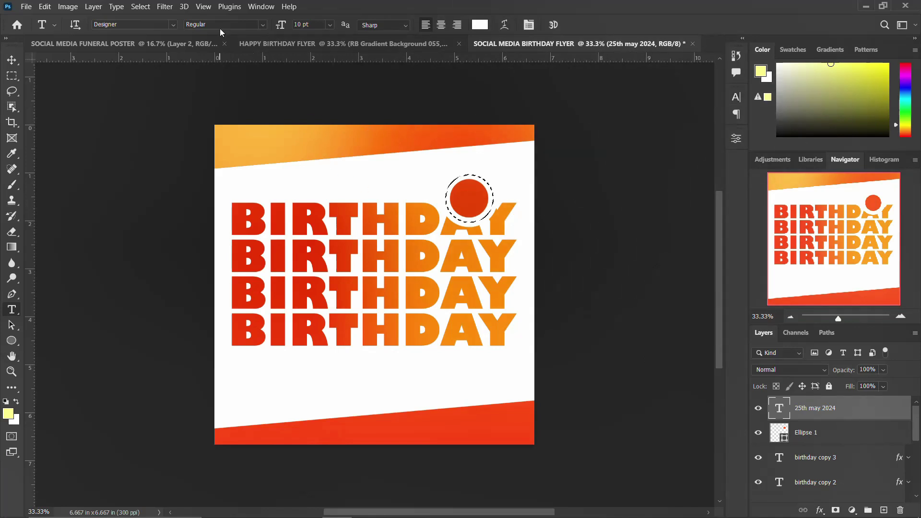
Step: Centre the date on the circle both ways and set its leading to 12 pt
key(v)
click(274, 25)
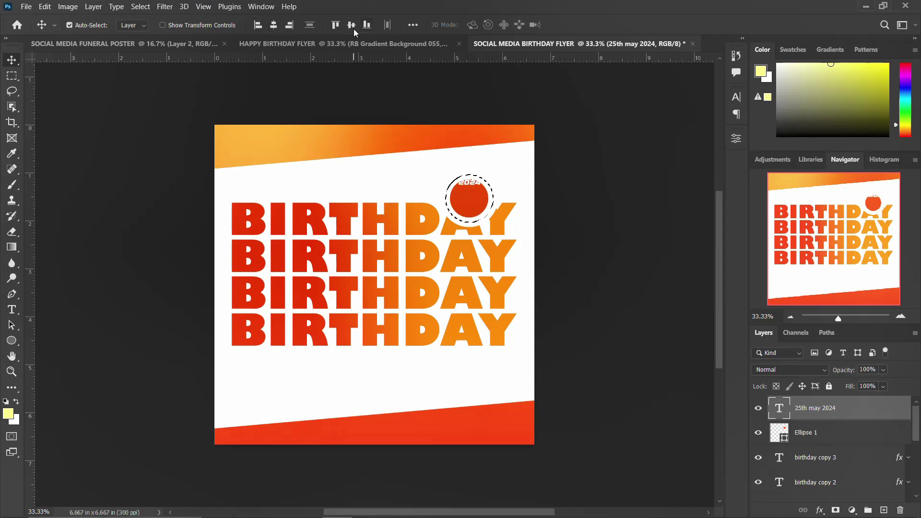
click(351, 25)
key(ctrl+d)
click(736, 97)
text(12)
key(Return)
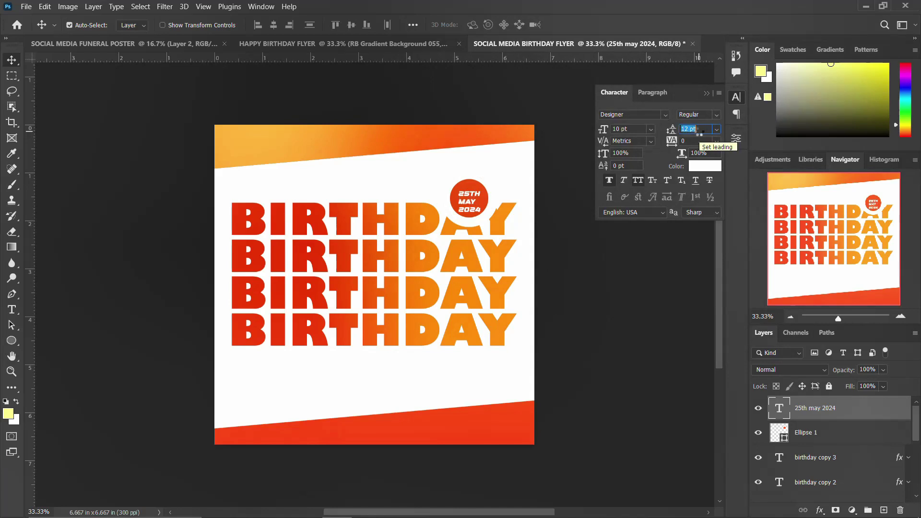
Step: Enlarge the word MAY within the date text
double_click(468, 206)
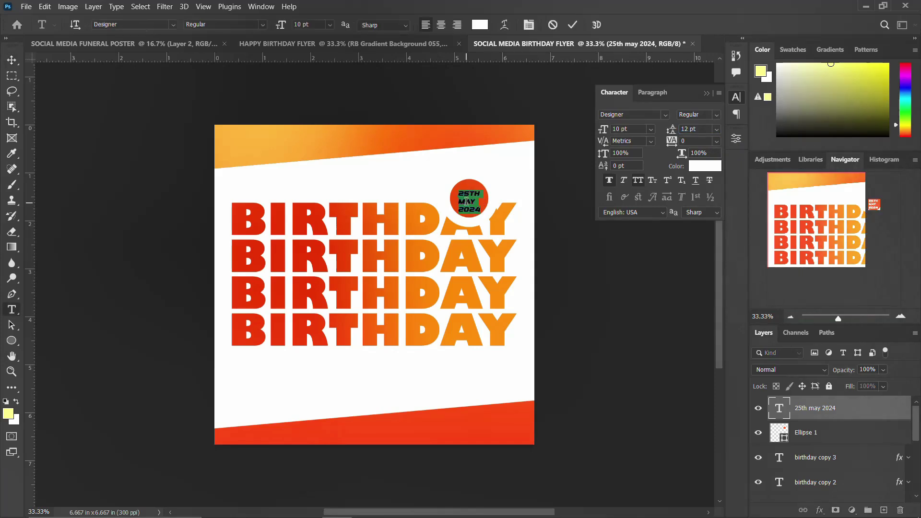
click(474, 201)
double_click(473, 200)
key(Up)
key(Up)
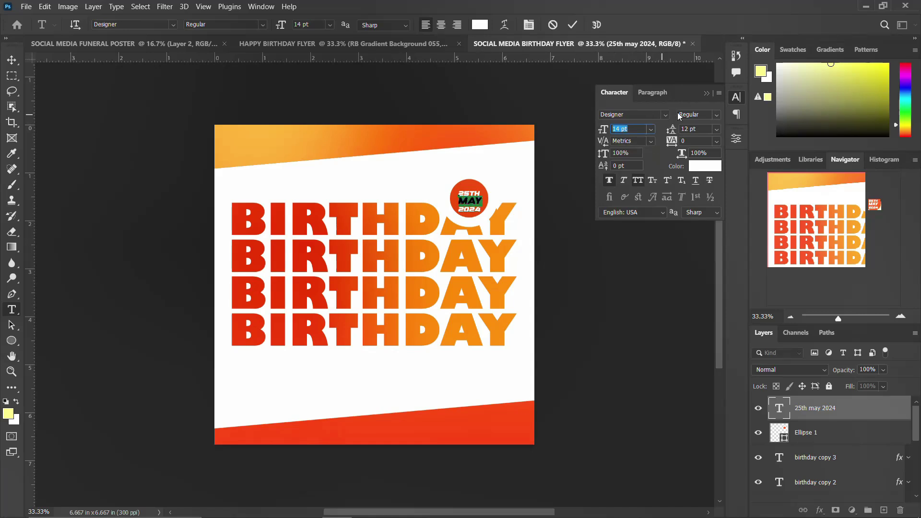
click(572, 25)
Step: Tighten the date's leading to 11 pt
key(v)
key(Down)
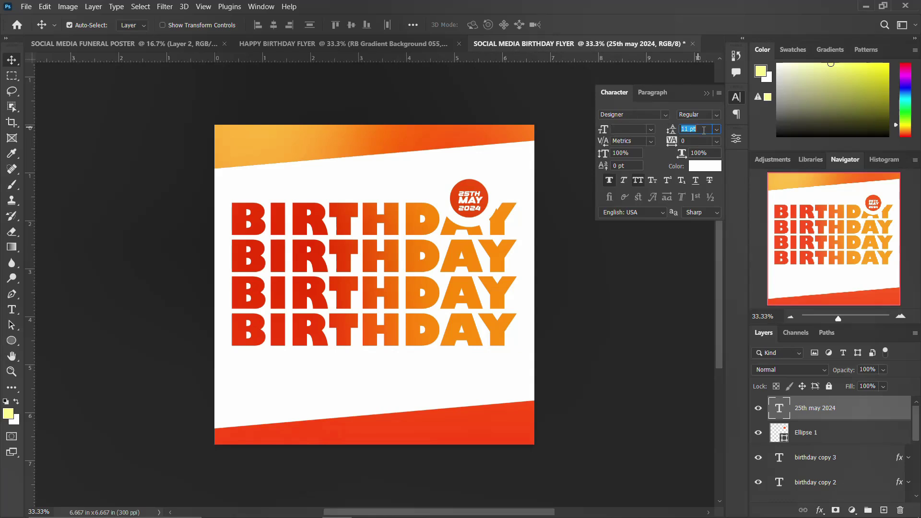
text(11)
key(Return)
click(736, 100)
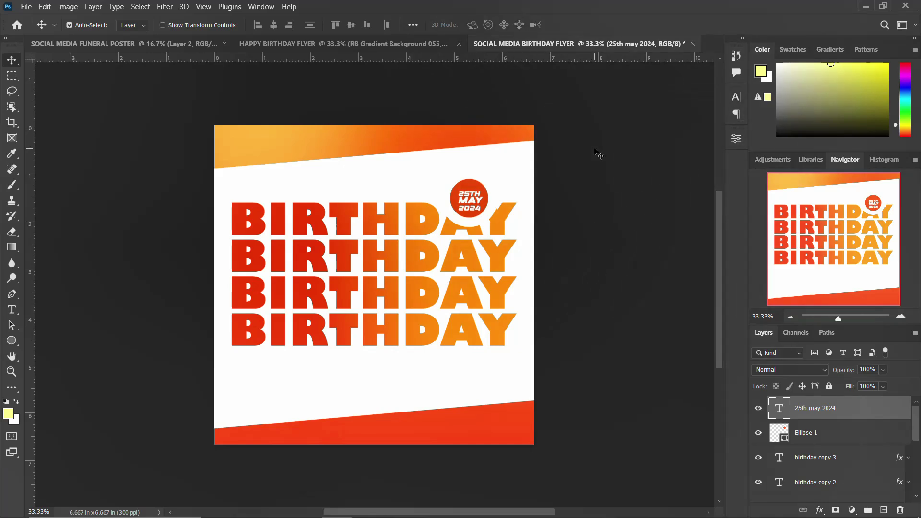
Step: Nudge the date up and scale it up slightly
key(Up)
key(Up)
key(Up)
key(Up)
key(Up)
key(Up)
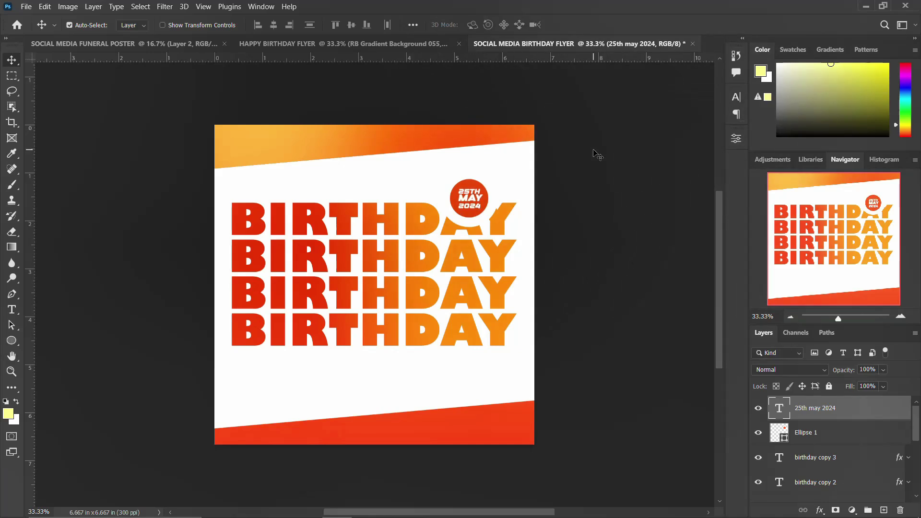
key(ctrl+t)
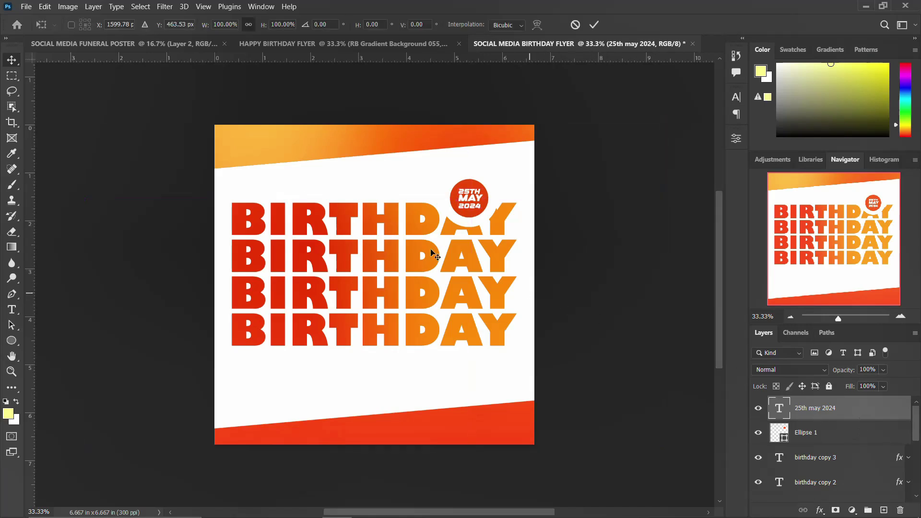
drag(486, 212, 489, 214)
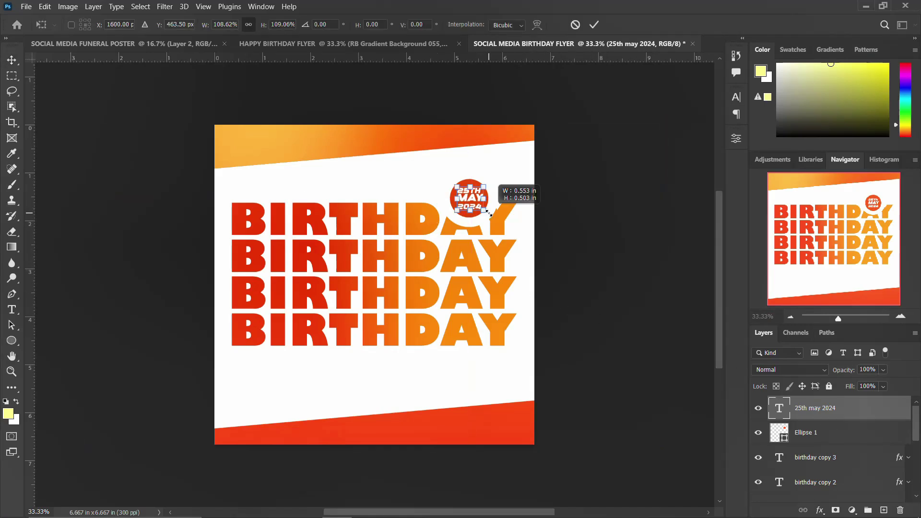
key(Return)
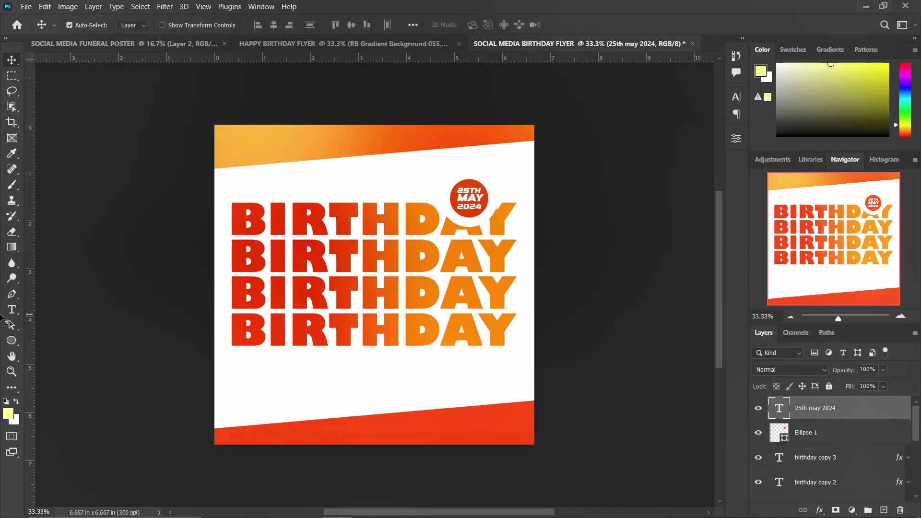
Step: Draw a pale yellow rectangle bar below the last DAY
click(12, 342)
right_click(14, 340)
click(48, 342)
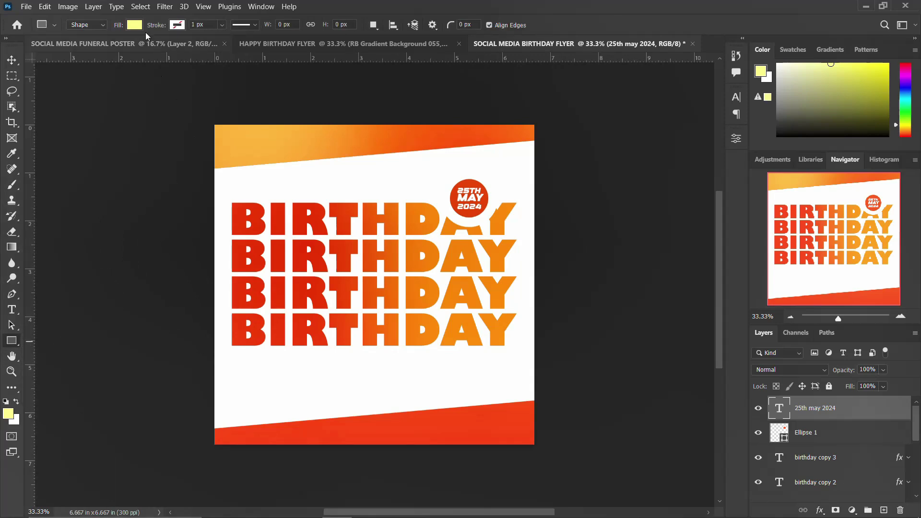
click(134, 24)
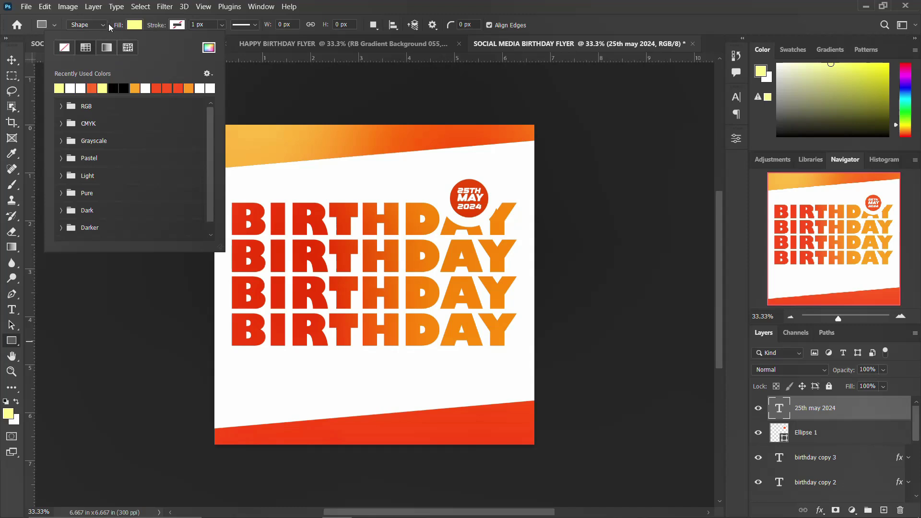
key(Escape)
drag(401, 353, 510, 375)
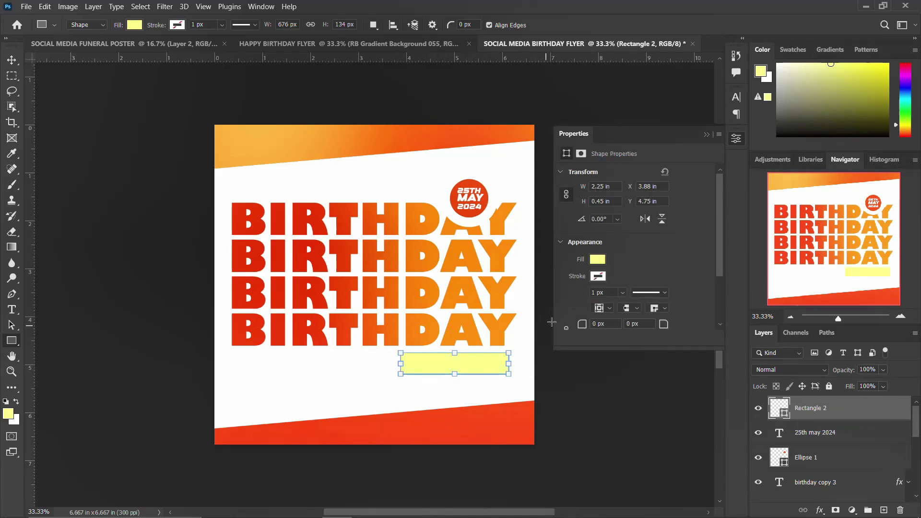
click(736, 141)
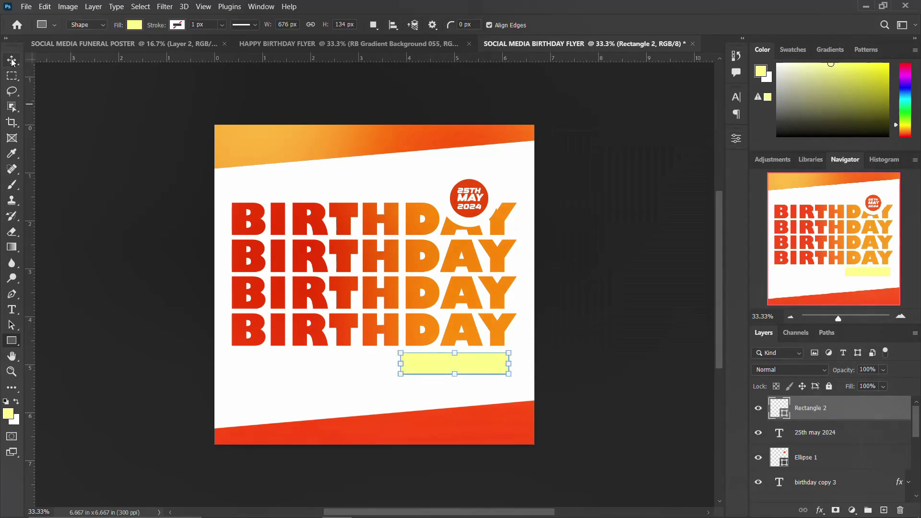
Step: Add the name text layer beside the yellow bar
click(12, 60)
key(t)
click(335, 374)
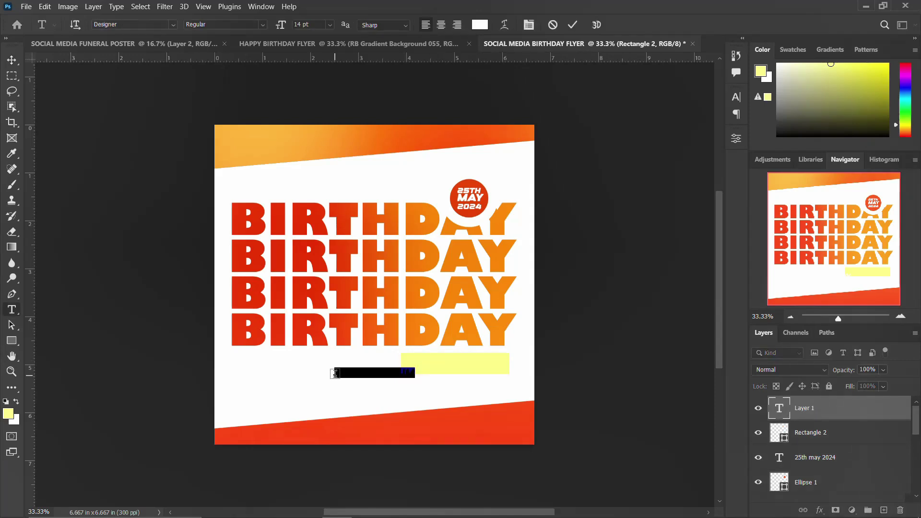
key(BackSpace)
text(ar)
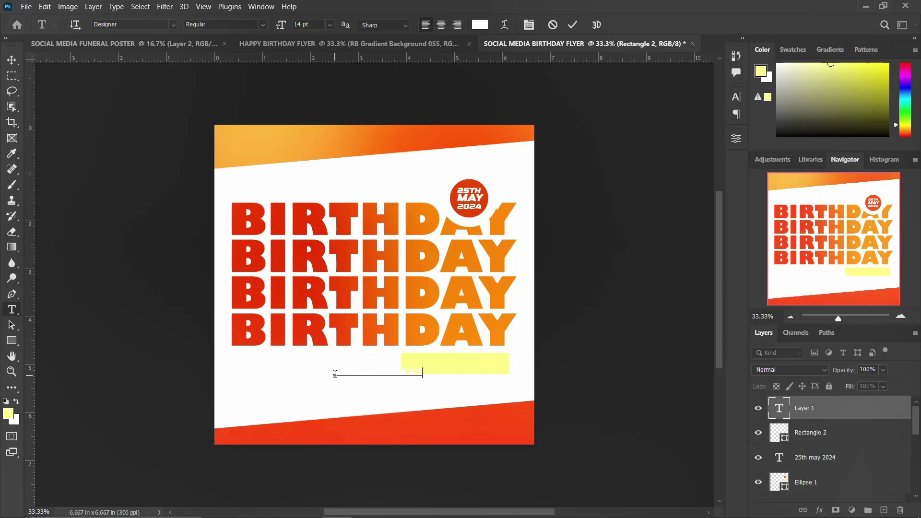
key(ctrl+Return)
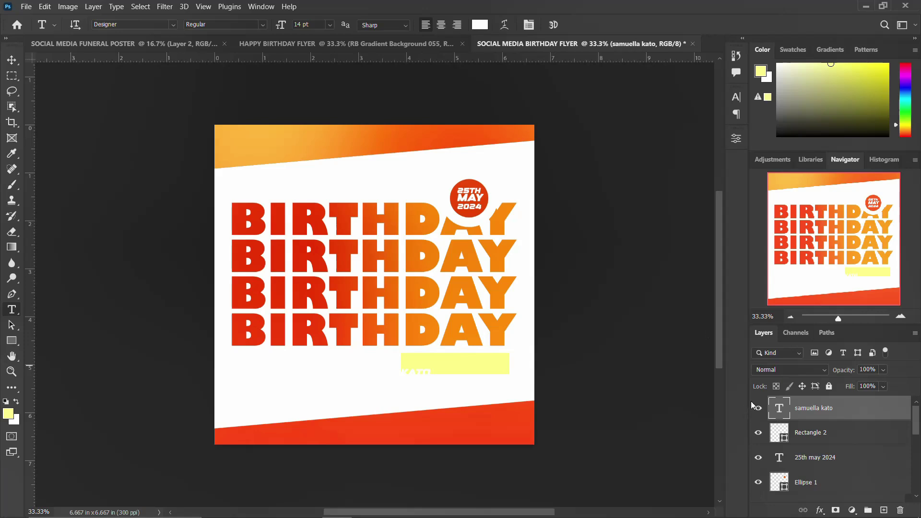
Step: Load the badge as a selection and check its spacing from the BIRTHDAY rows
ctrl+click(778, 433)
key(v)
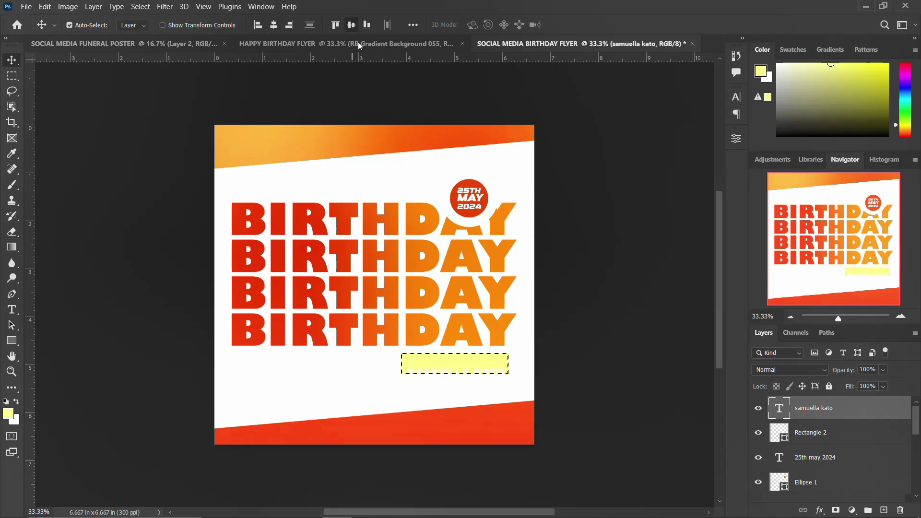
key(ctrl)
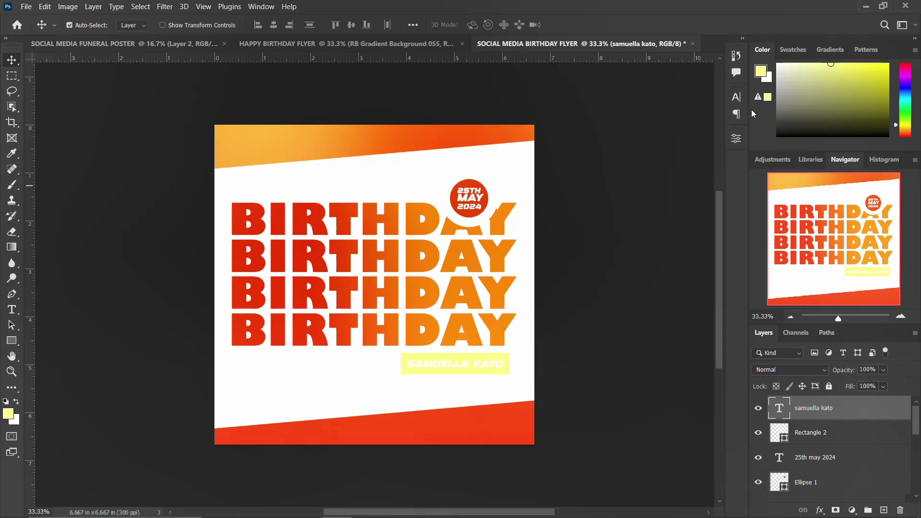
Step: Colour the name text orange (fc8000)
click(737, 98)
click(705, 166)
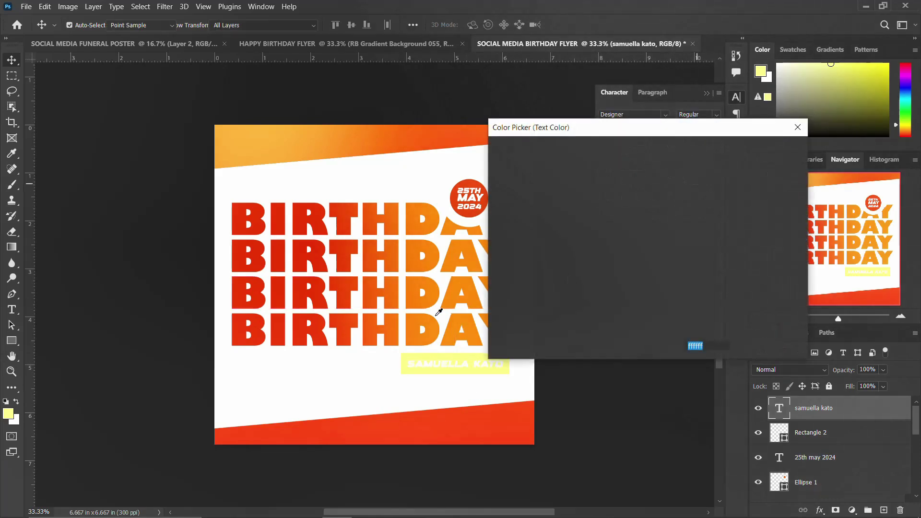
click(434, 314)
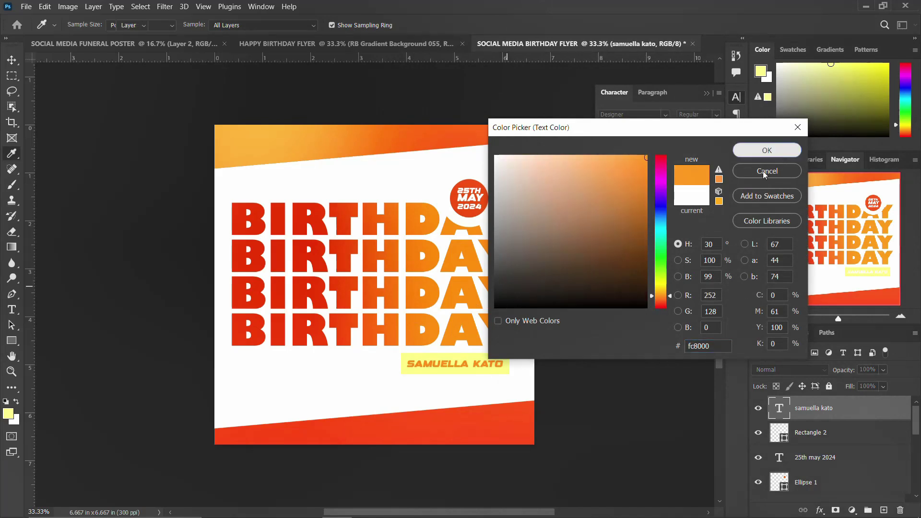
key(Return)
key(v)
click(502, 371)
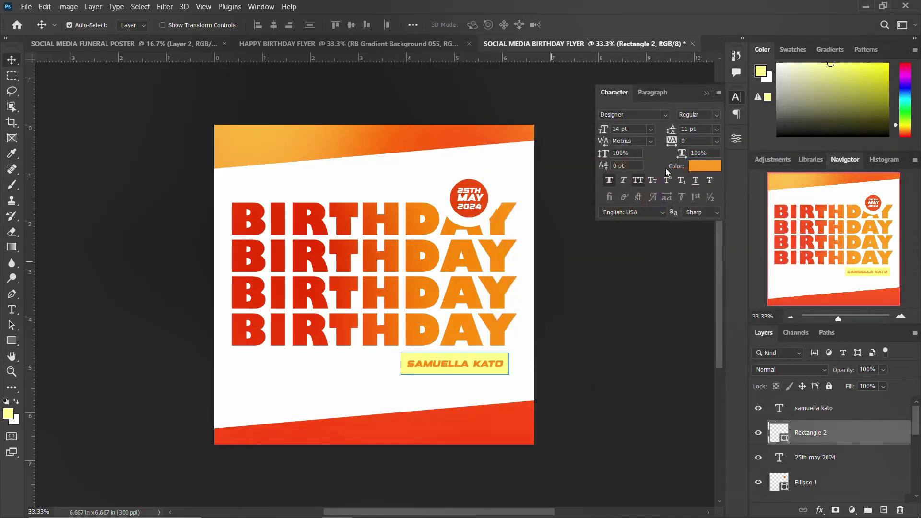
click(736, 97)
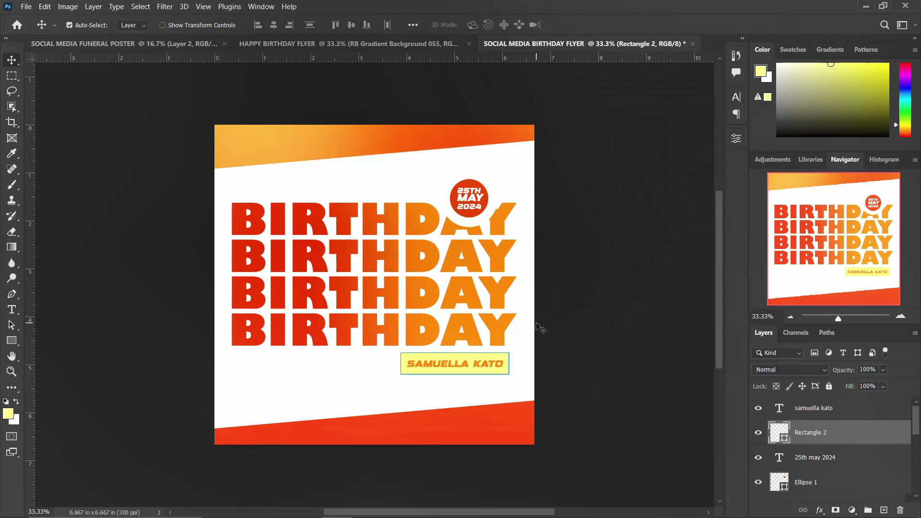
Step: Add a New Guide Layout of 5 columns by 5 rows
click(204, 8)
mouse_move(215, 304)
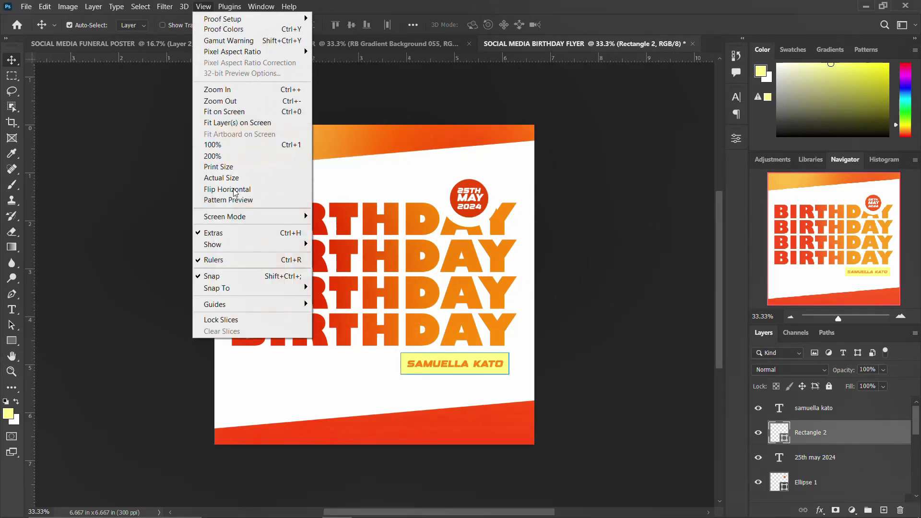
click(322, 382)
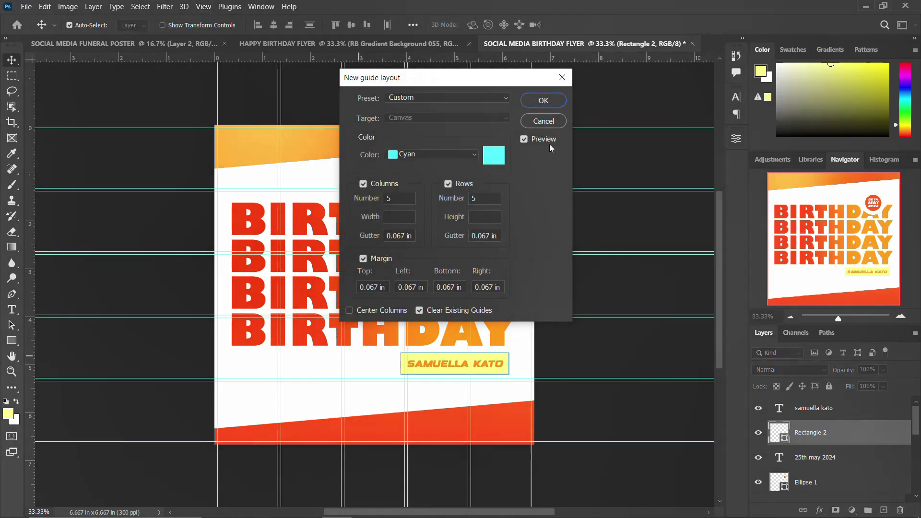
click(556, 103)
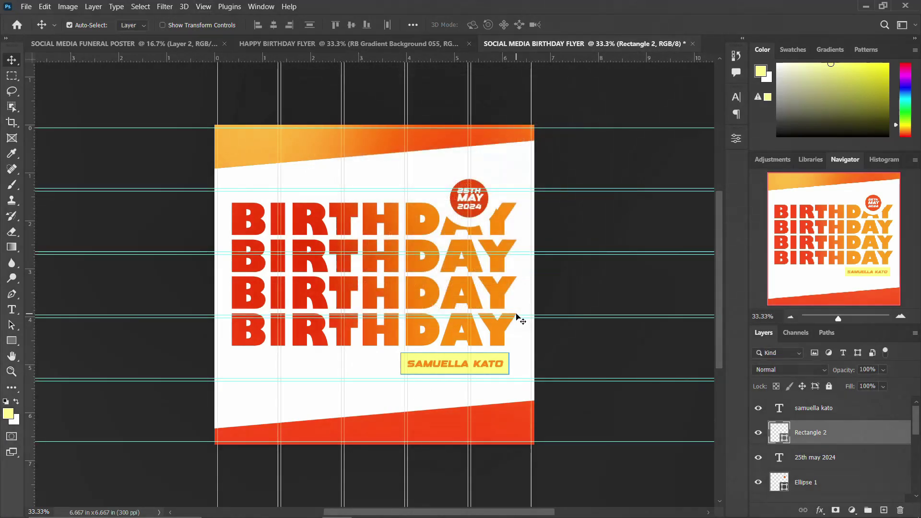
Step: Add a vertical guide and nudge the name badge up and right to align it
shift+click(824, 411)
key(Right)
key(Right)
key(Right)
key(Right)
key(Right)
key(Right)
key(Right)
key(Right)
key(Right)
key(Right)
key(Right)
key(Right)
key(Right)
key(Right)
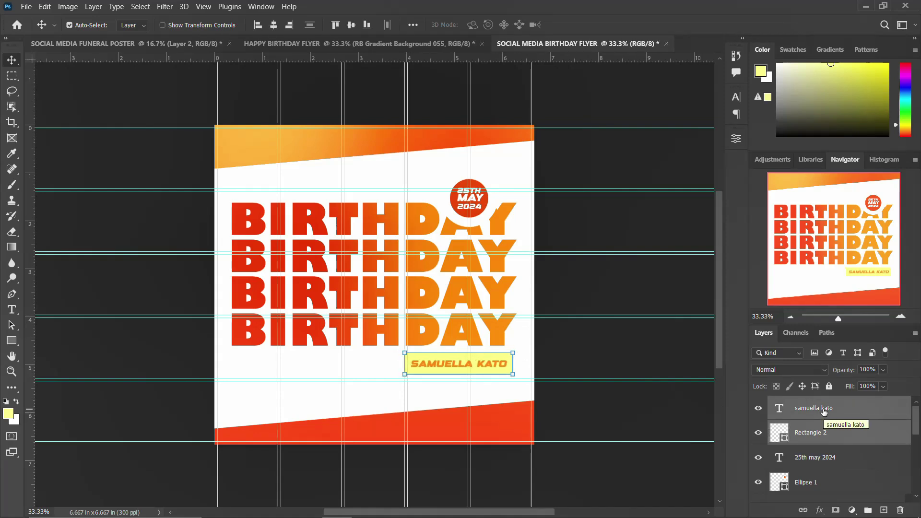
key(Up)
key(Up)
key(Up)
key(Up)
key(Up)
key(Up)
key(Up)
key(Up)
key(Up)
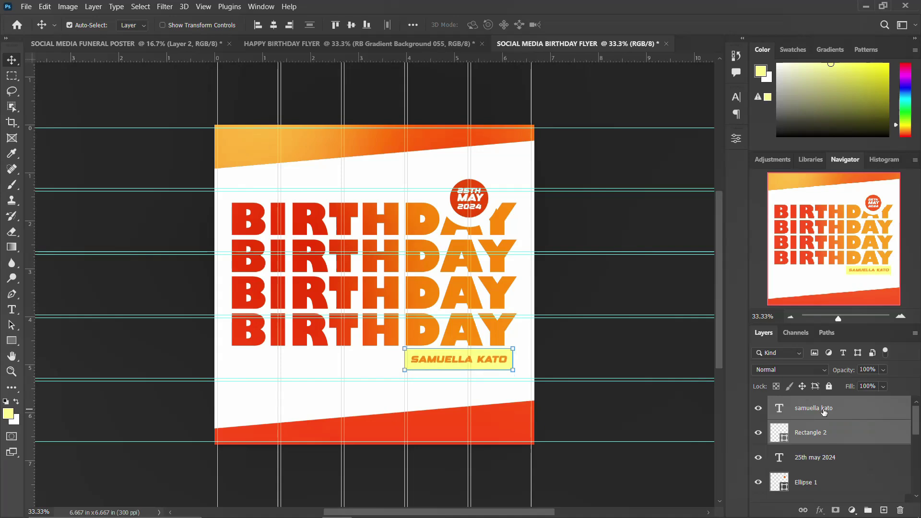
drag(277, 282, 519, 319)
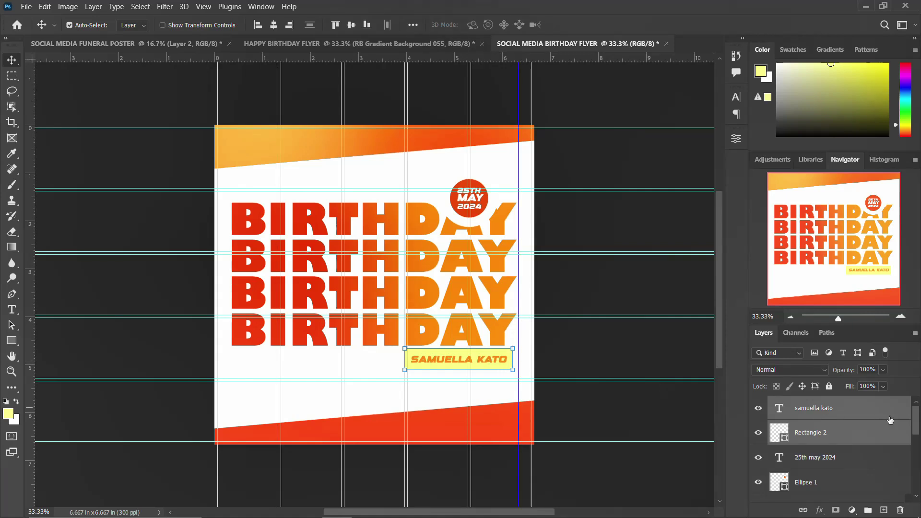
key(shift+Right)
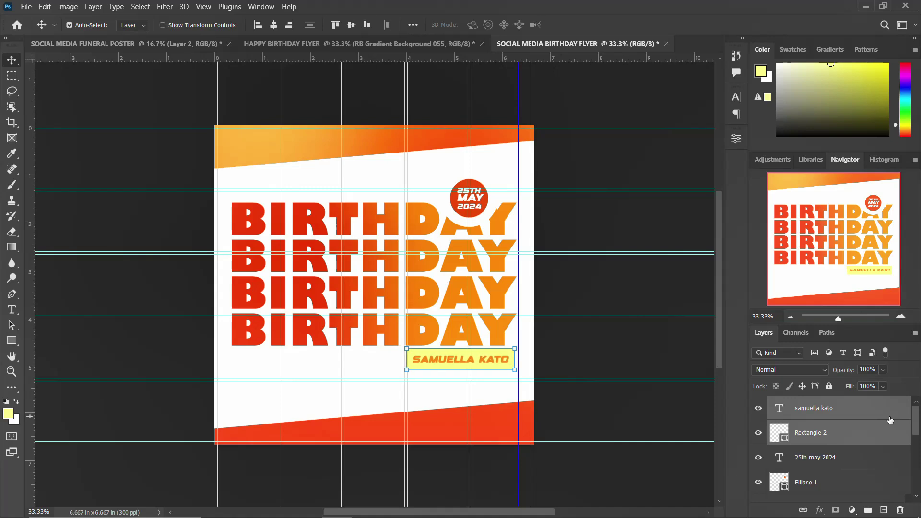
key(shift+Up)
key(Left)
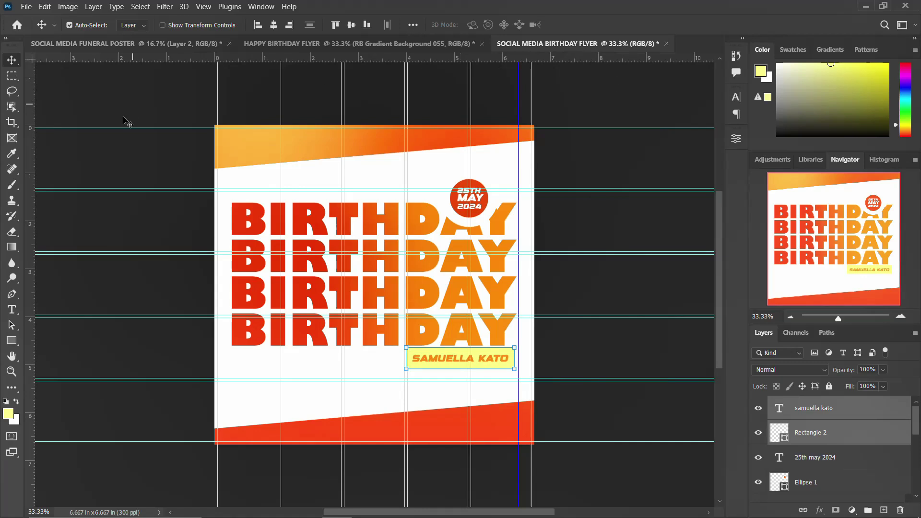
click(422, 188)
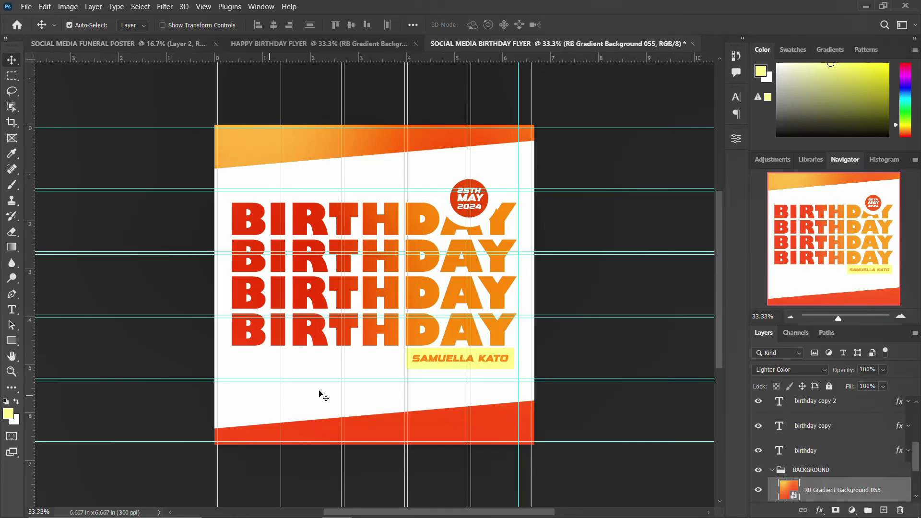
Step: Type HAPPY as a new text line above the BIRTHDAY rows
key(t)
click(242, 178)
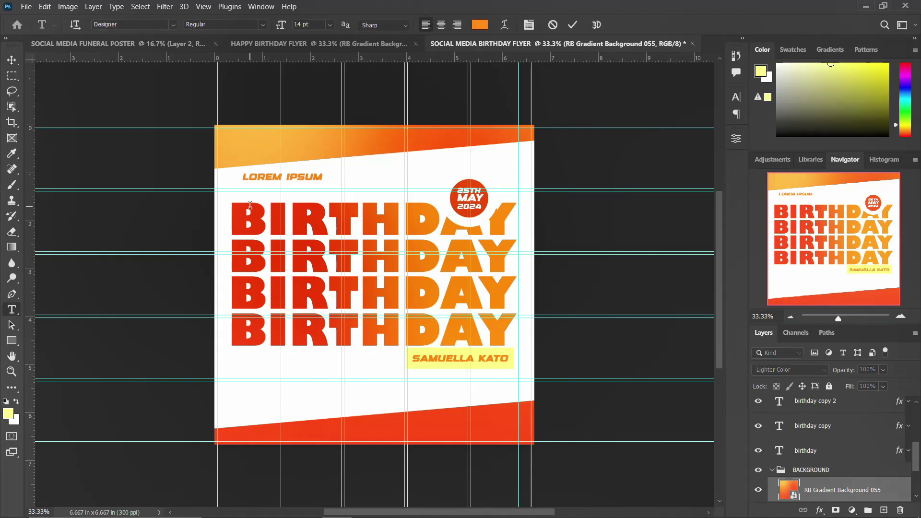
text(HAPPY)
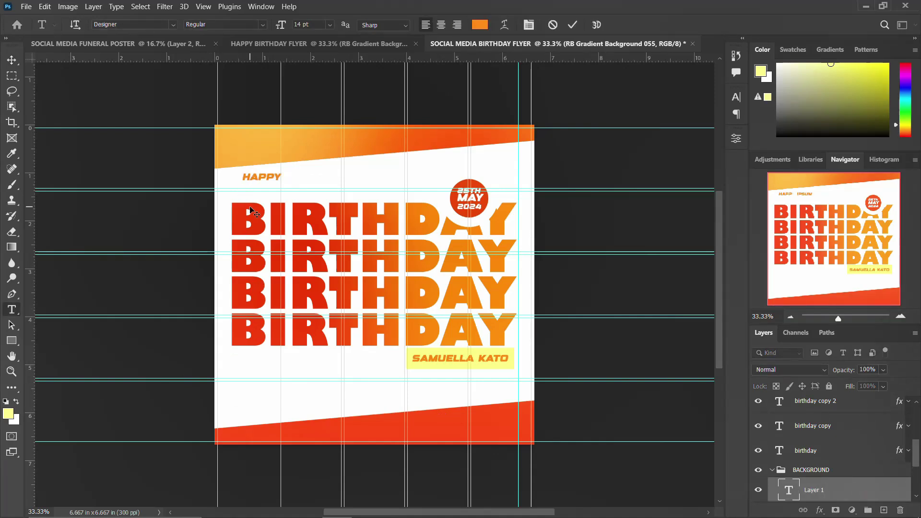
key(ctrl+Return)
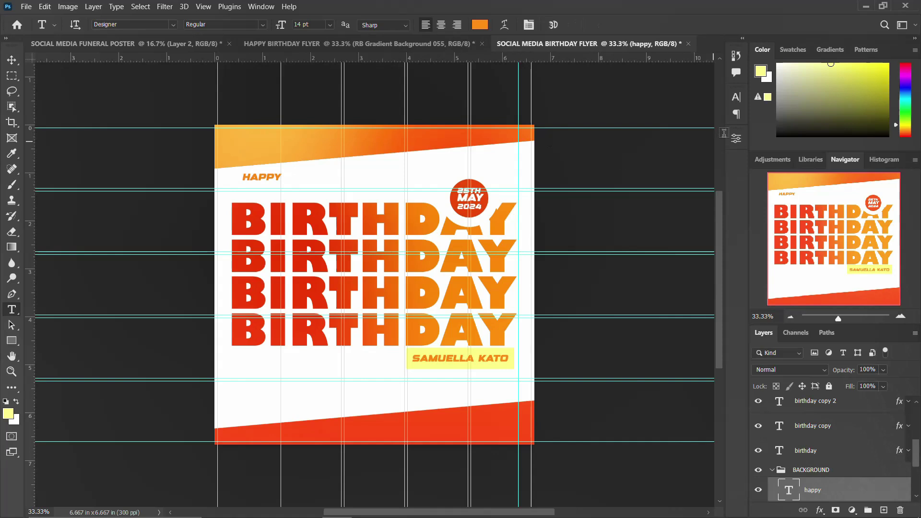
Step: Colour HAPPY black (#000000) and move it just above the first BIRTHDAY row
click(737, 97)
click(705, 166)
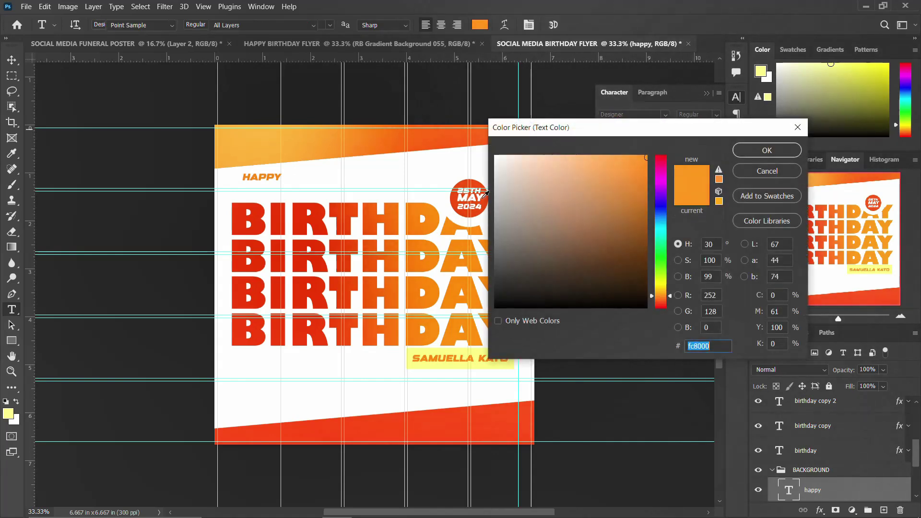
text(000000)
click(767, 151)
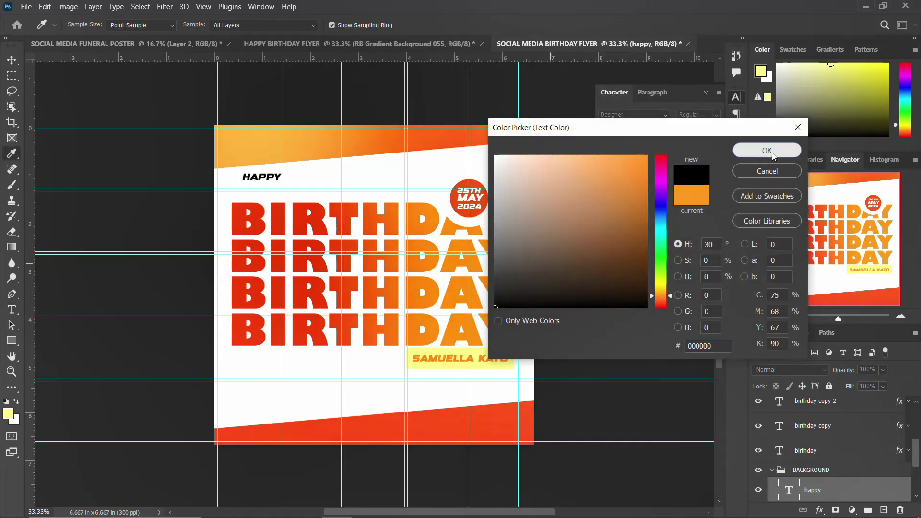
key(v)
mouse_move(260, 184)
mouse_down()
mouse_move(262, 199)
mouse_move(252, 198)
mouse_up()
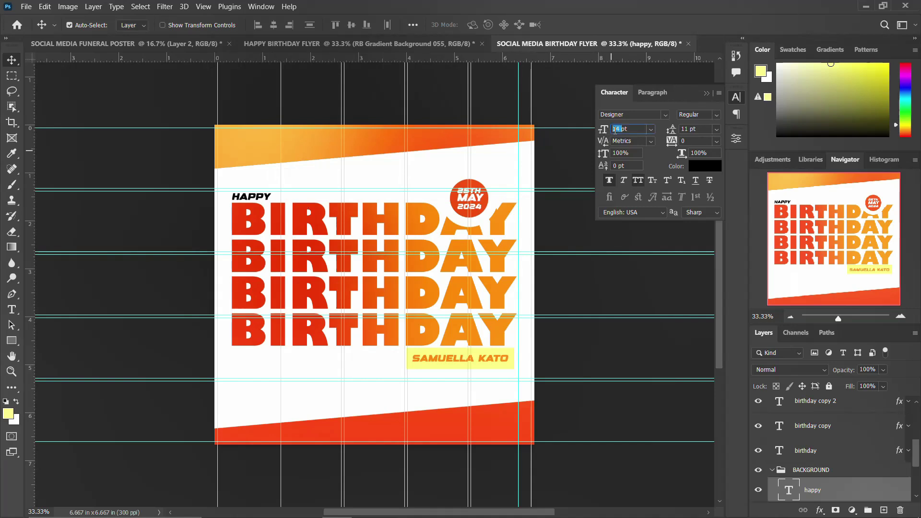
Step: Set HAPPY to 20 pt and turn off Faux Bold
text(20)
key(Return)
click(613, 181)
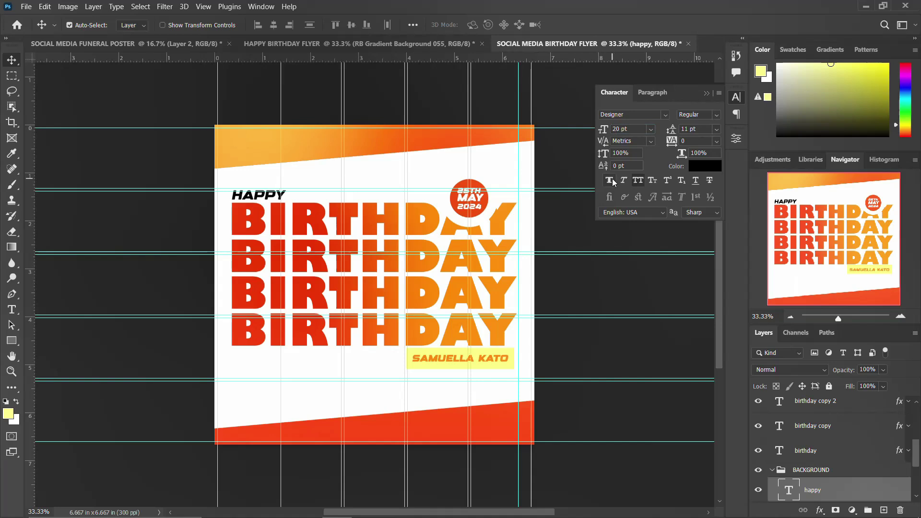
click(716, 116)
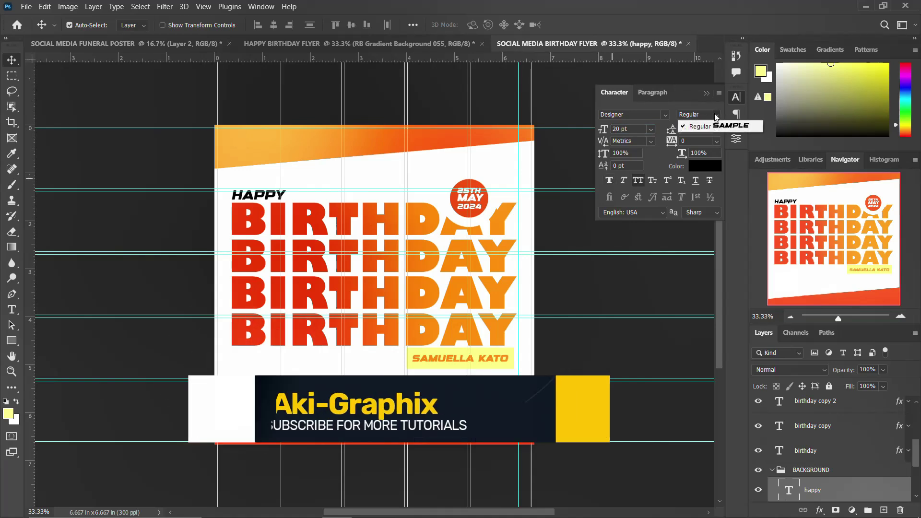
click(736, 98)
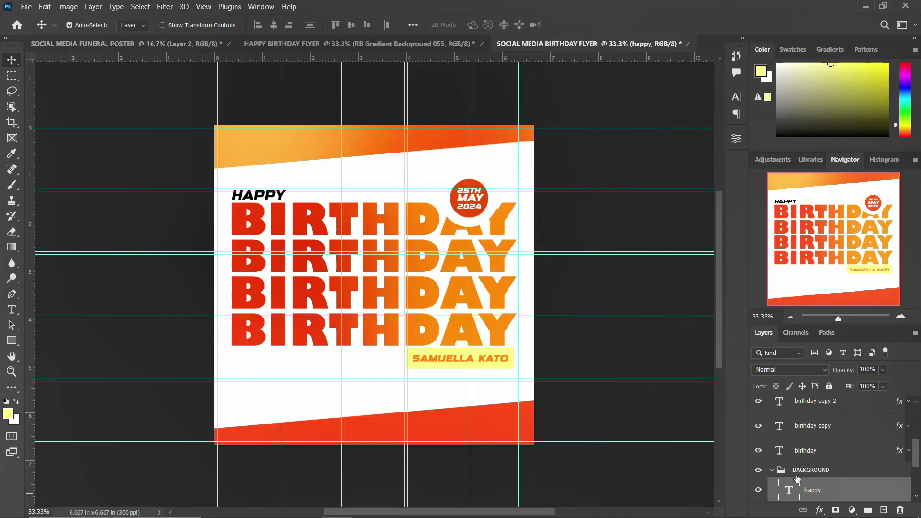
click(773, 471)
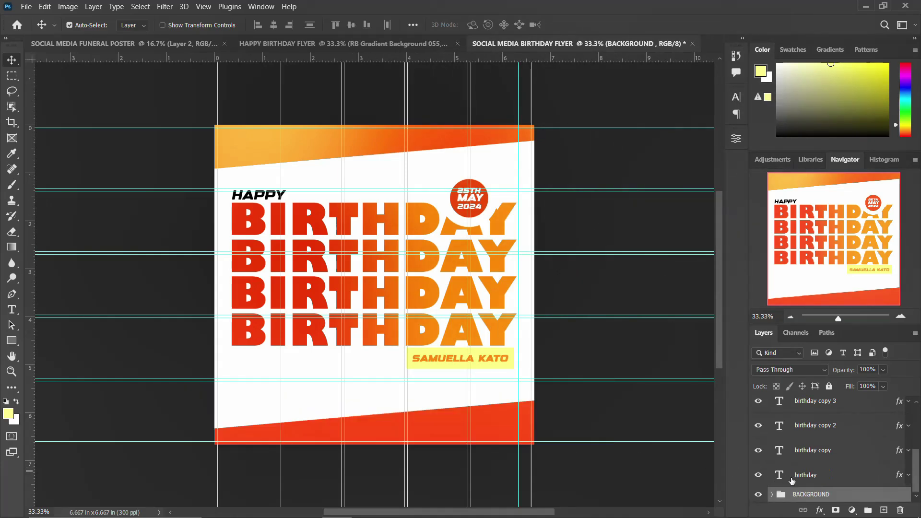
Step: Move the happy layer out of the BACKGROUND group, above birthday
click(758, 495)
click(772, 495)
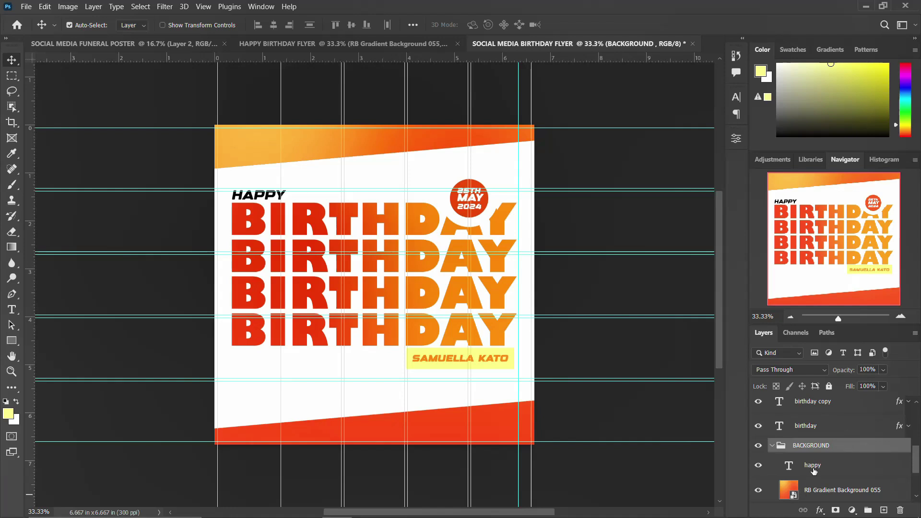
drag(815, 468, 794, 425)
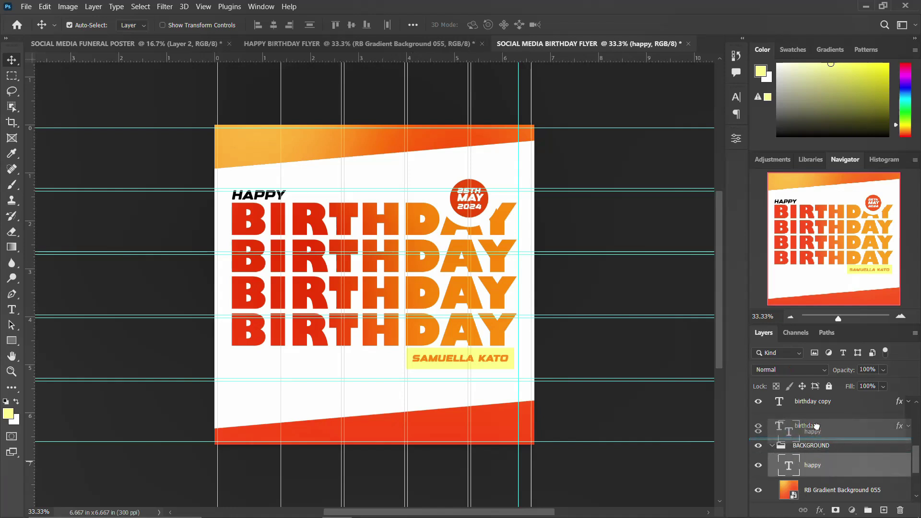
click(772, 471)
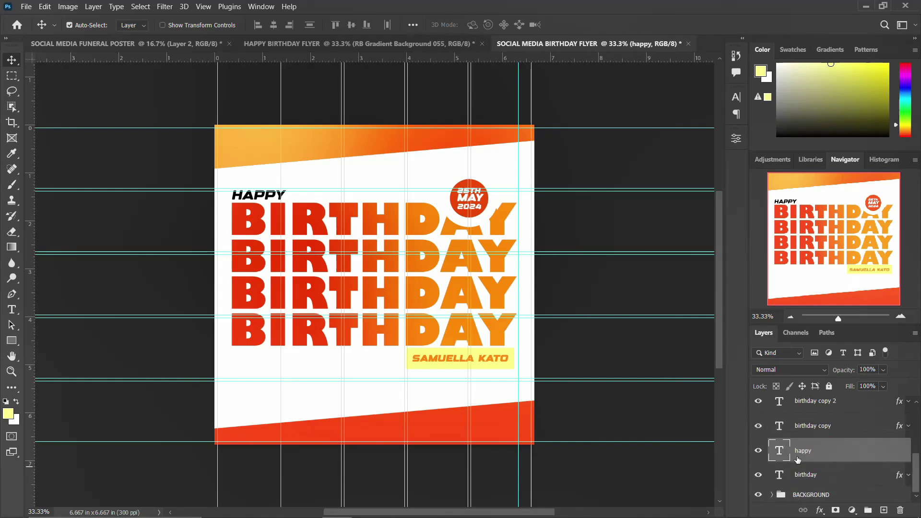
Step: Group the name badge through Ellipse 1 layers as TEXTS and place the portrait photo
click(806, 475)
scroll(806, 475, up, 5)
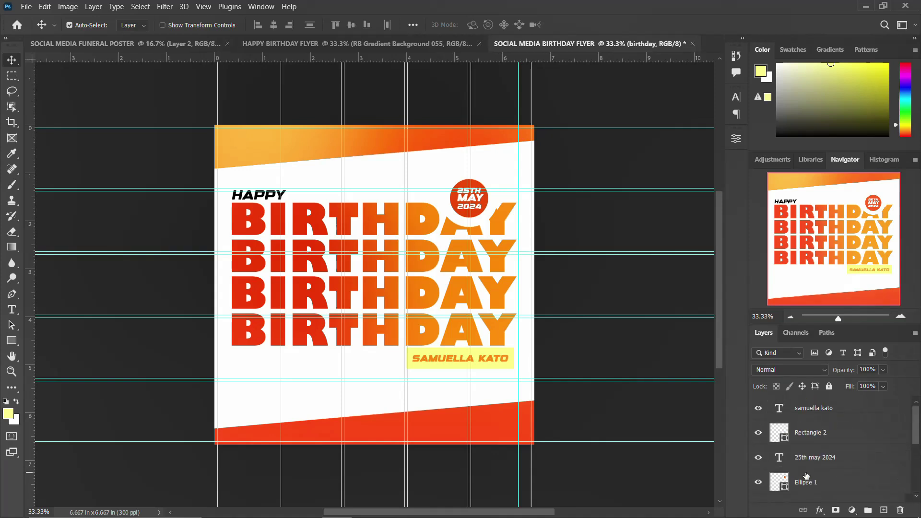
shift+click(816, 411)
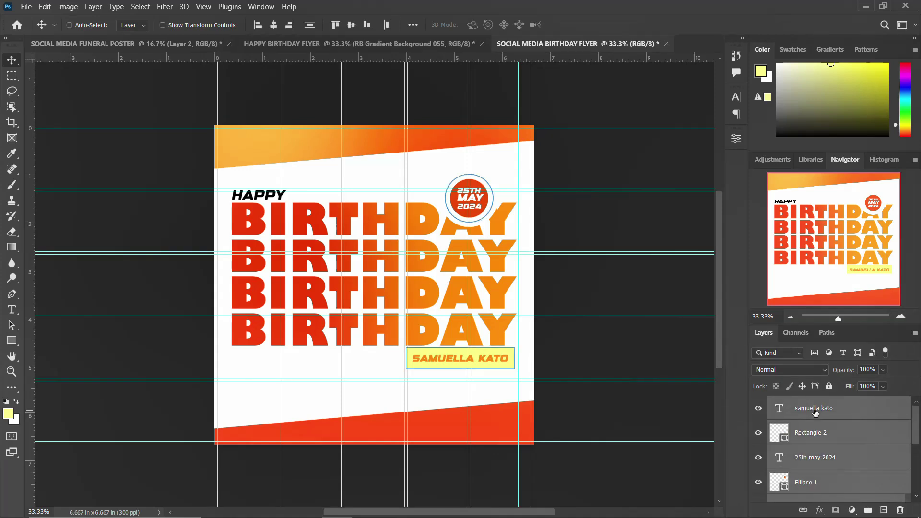
key(ctrl+g)
click(758, 403)
double_click(804, 404)
text(TEXTS)
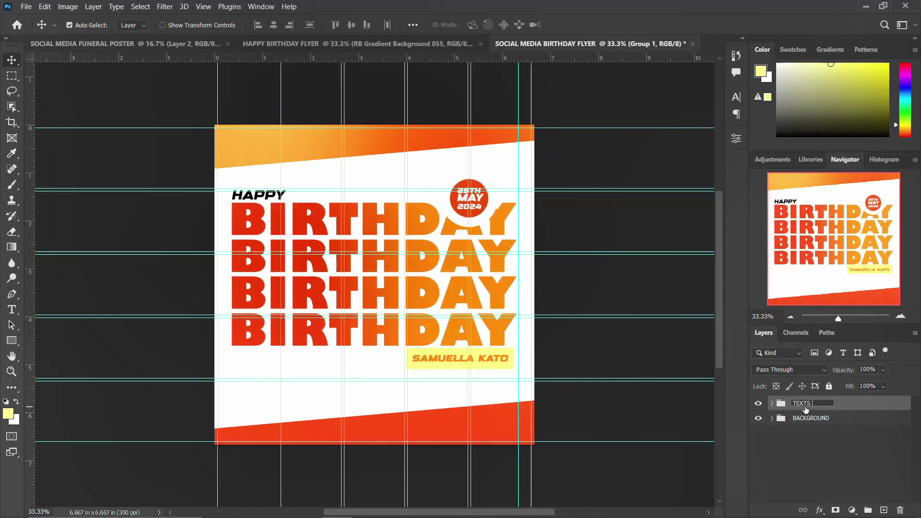
key(Return)
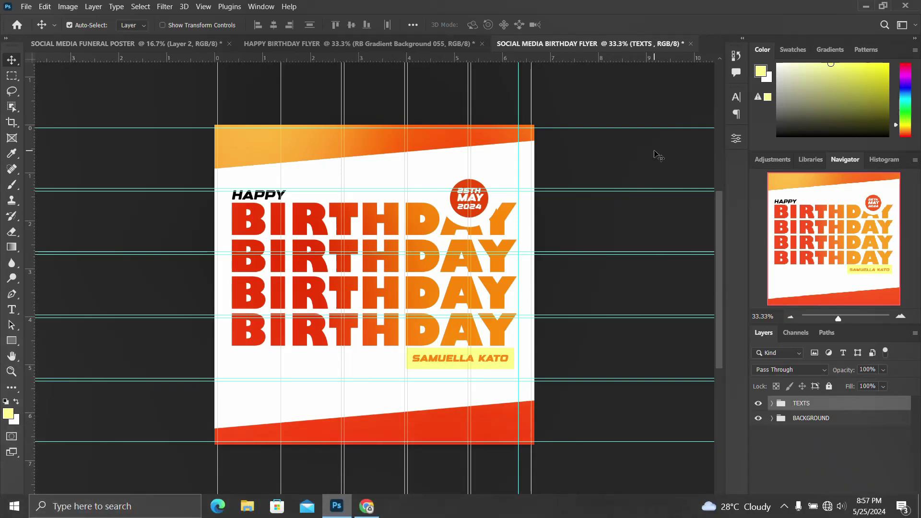
drag(569, 220, 568, 220)
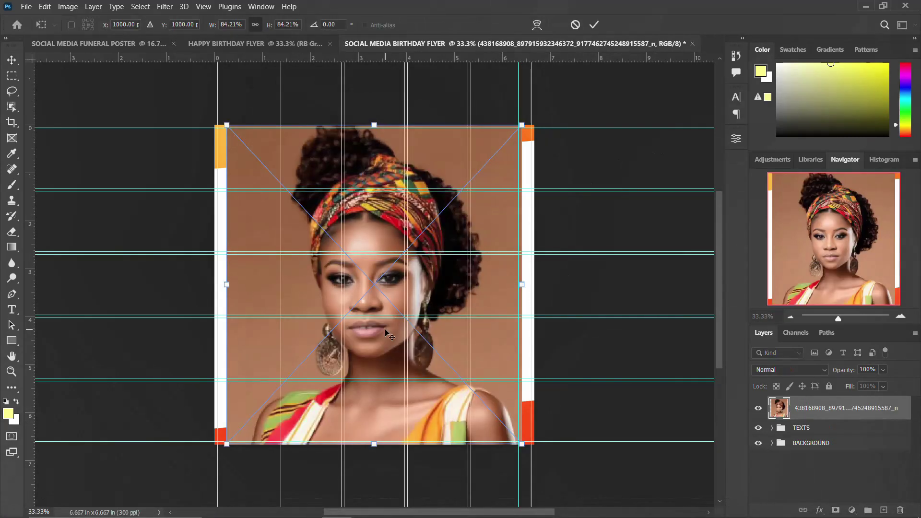
Step: Rasterize the placed portrait layer and remove its background
key(Return)
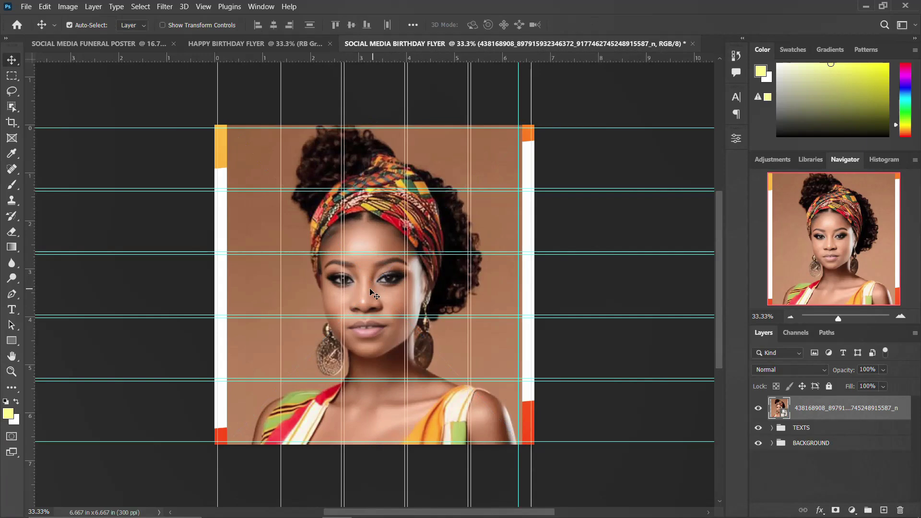
right_click(825, 408)
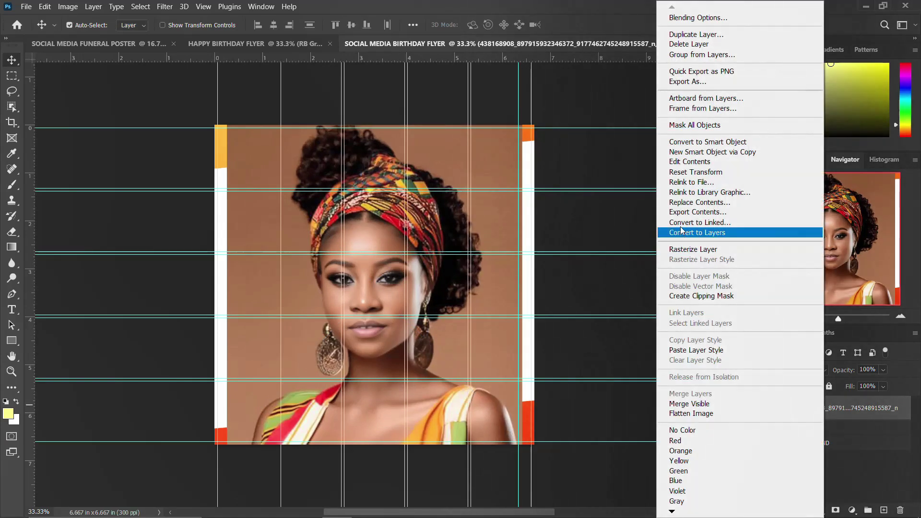
click(692, 250)
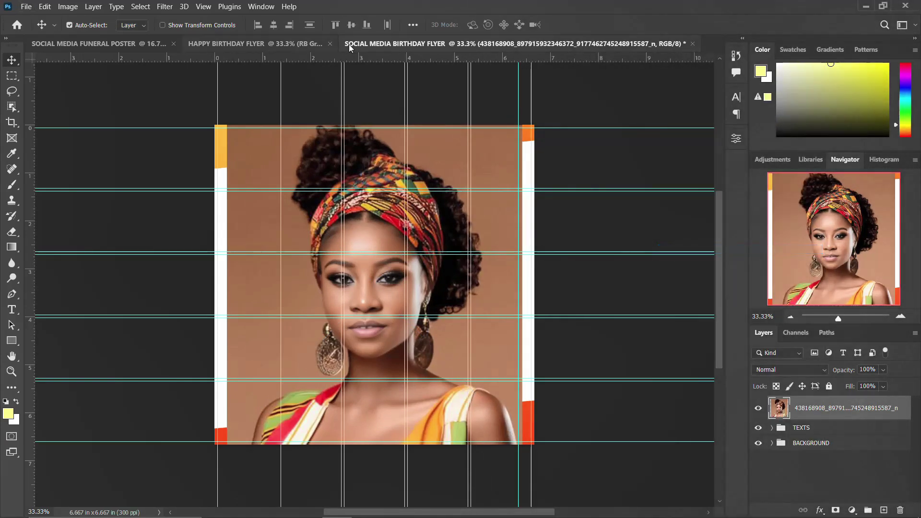
click(734, 139)
scroll(624, 261, down, 2)
scroll(601, 296, down, 2)
click(615, 287)
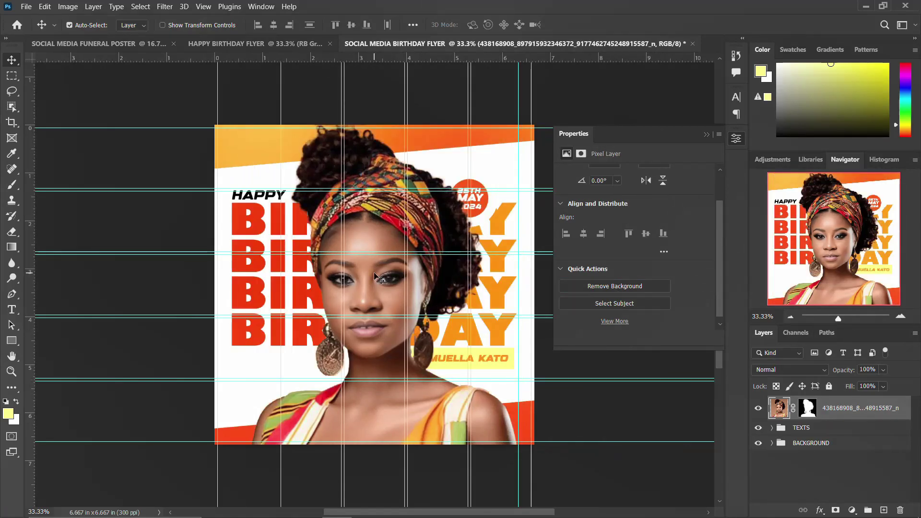
Step: Flip the portrait horizontally
key(ctrl+t)
right_click(371, 279)
click(396, 256)
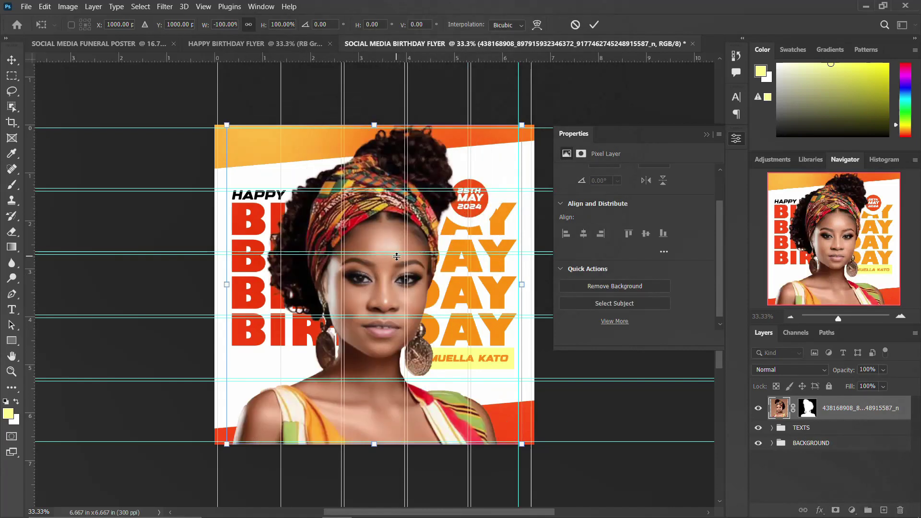
key(Return)
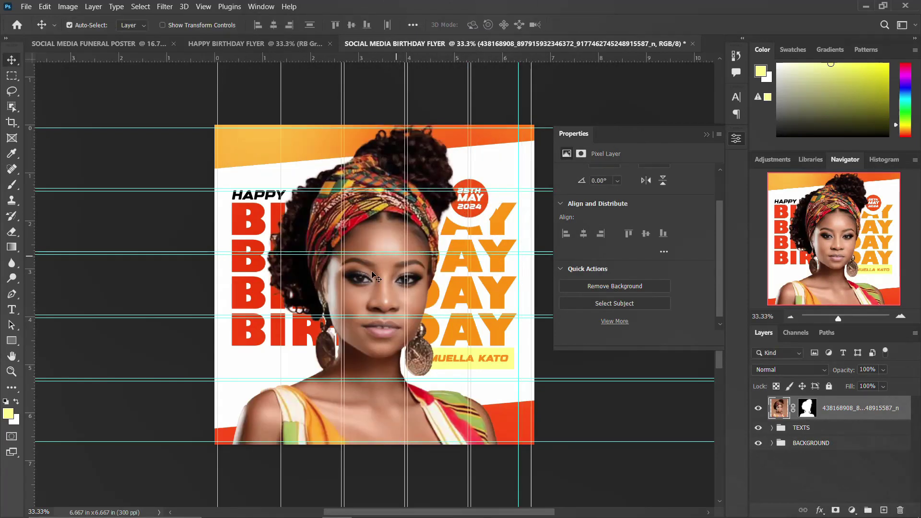
click(735, 140)
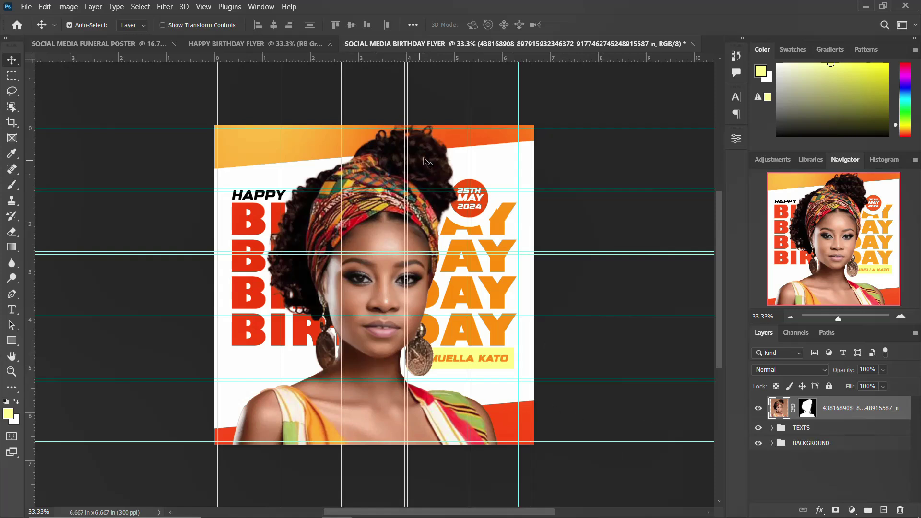
Step: Scale down the 25TH MAY 2024 badge, text and circle together, beside the headwrap
click(459, 206)
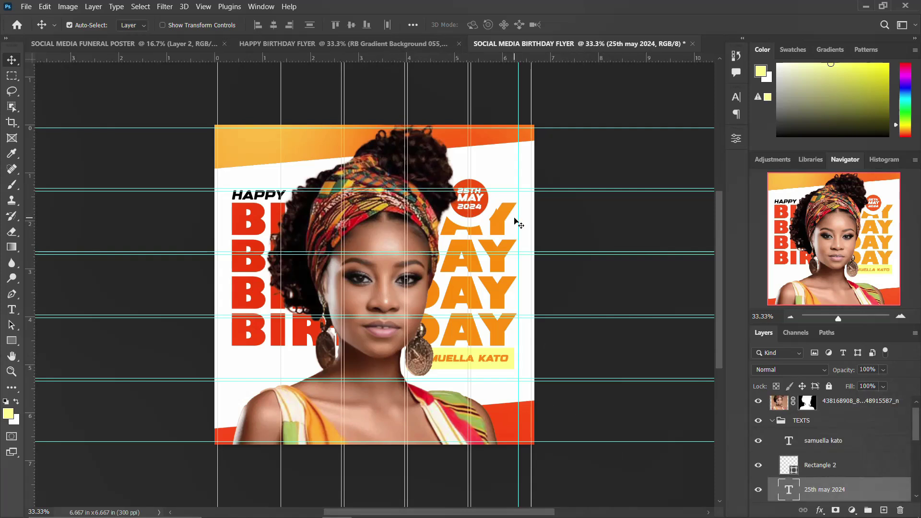
key(ctrl+t)
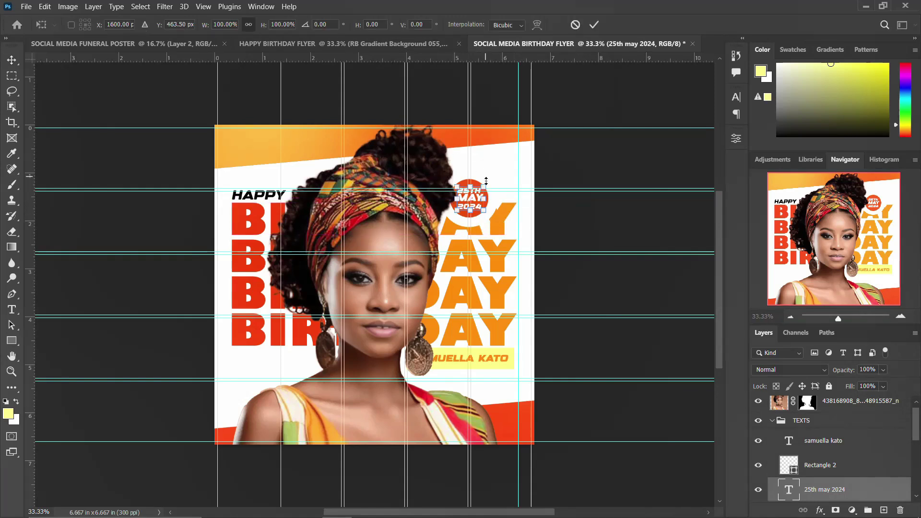
key(Return)
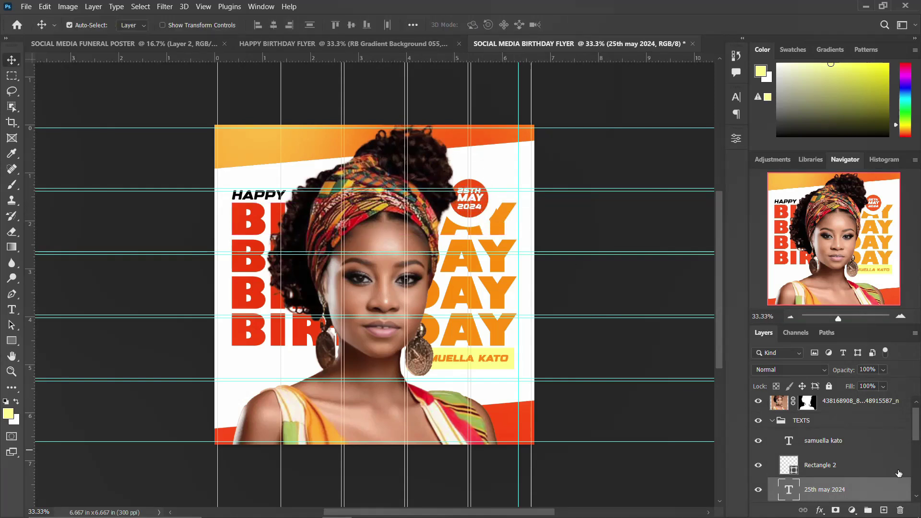
scroll(834, 474, down, 1)
shift+click(820, 484)
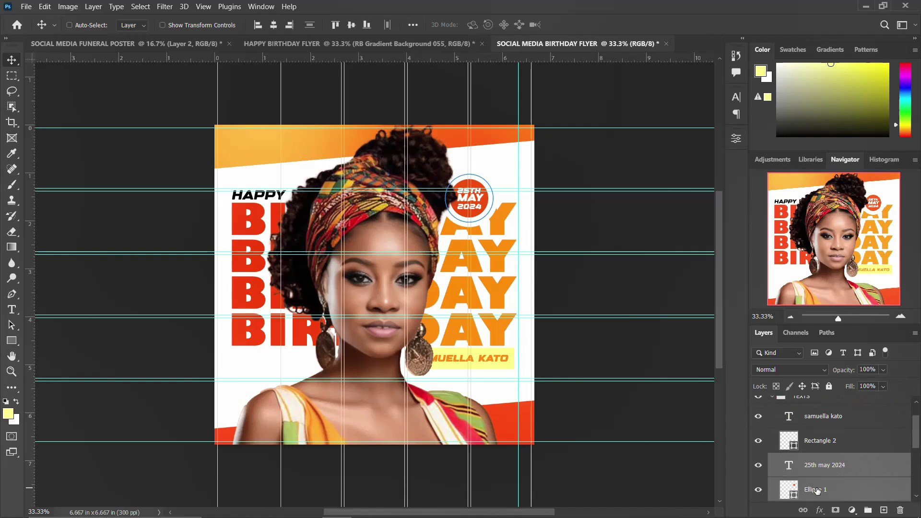
key(ctrl+t)
mouse_move(497, 170)
mouse_down()
mouse_move(486, 171)
mouse_move(493, 177)
mouse_up()
key(Return)
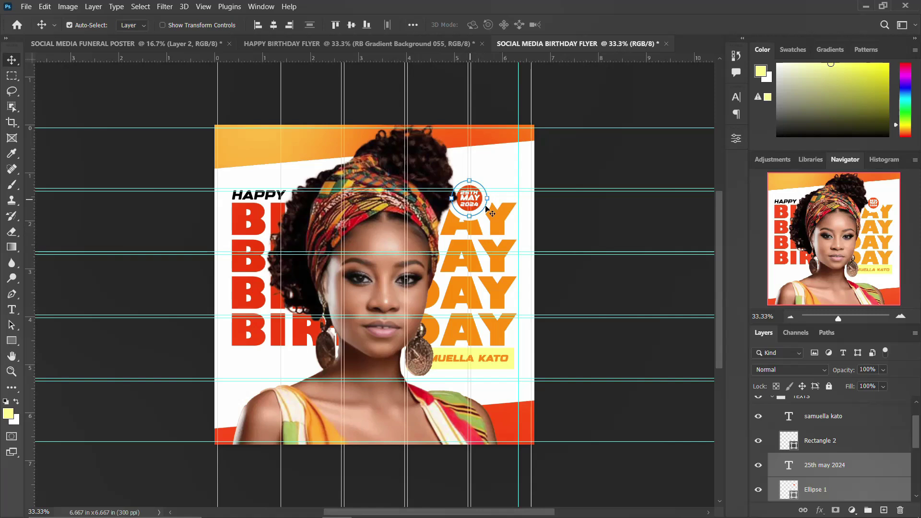
Step: Zoom in to readjust the date text on its own, then zoom back out
key(ctrl+plus)
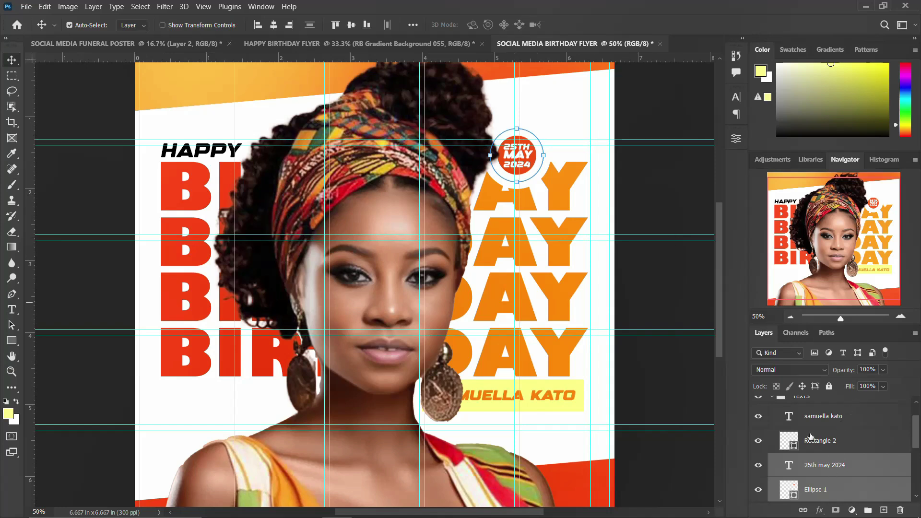
click(825, 465)
key(ctrl+t)
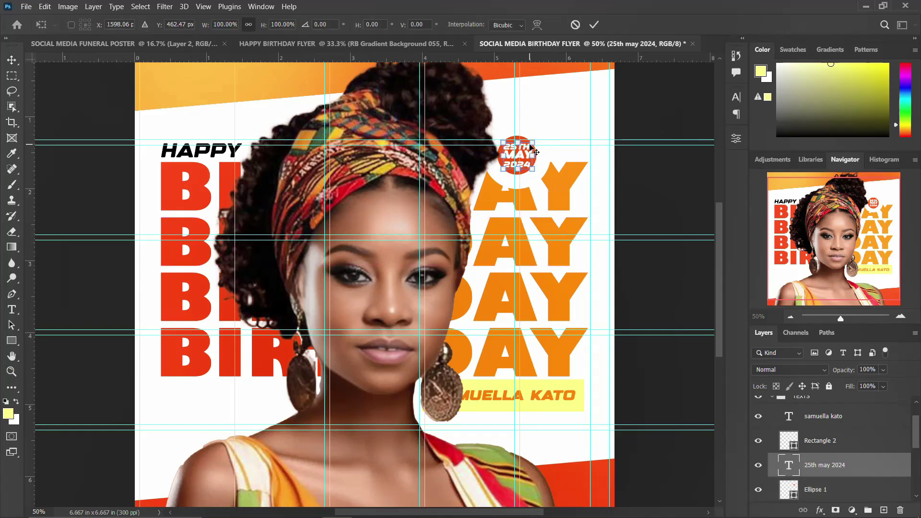
key(Return)
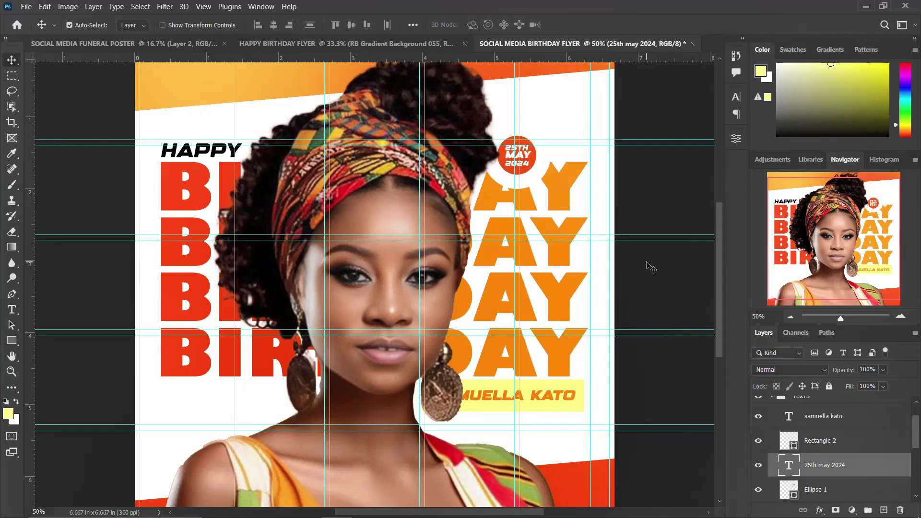
key(ctrl+minus)
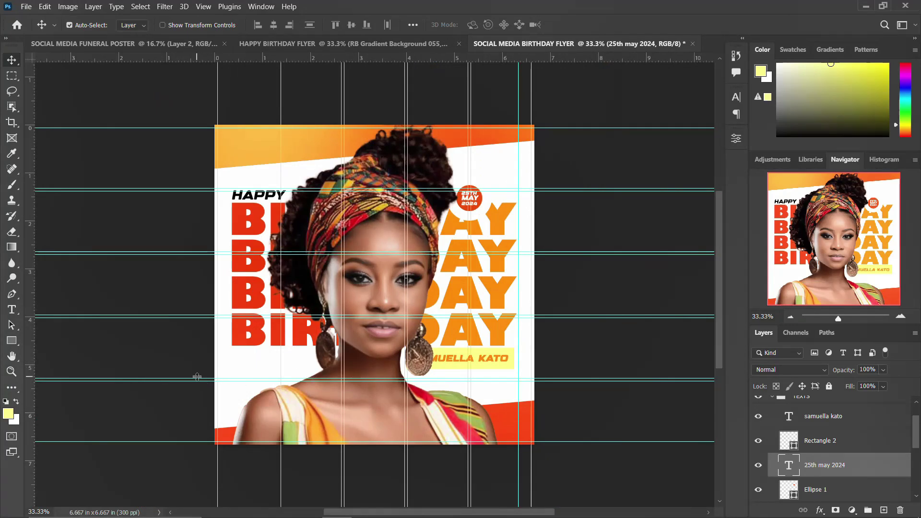
Step: Switch to the Type tool, select the portrait layer, and collapse the TEXTS group
key(t)
click(12, 309)
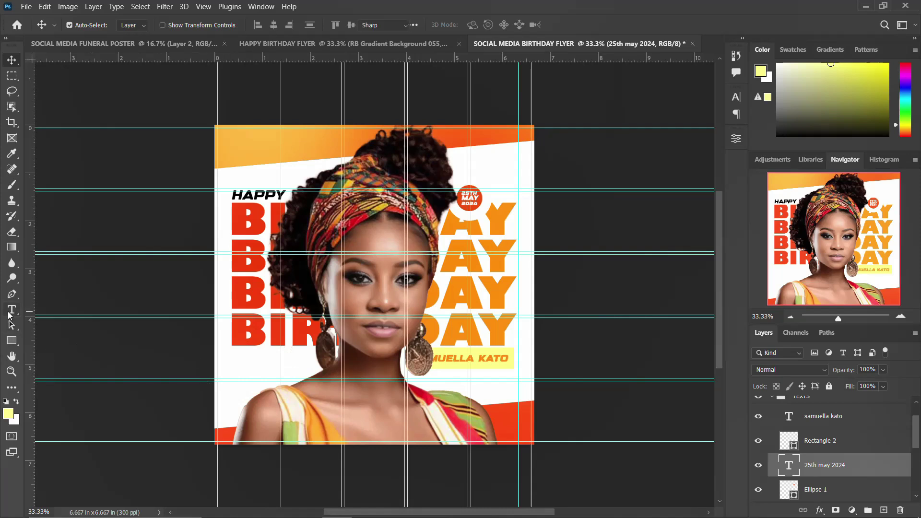
scroll(815, 436, up, 1)
click(810, 446)
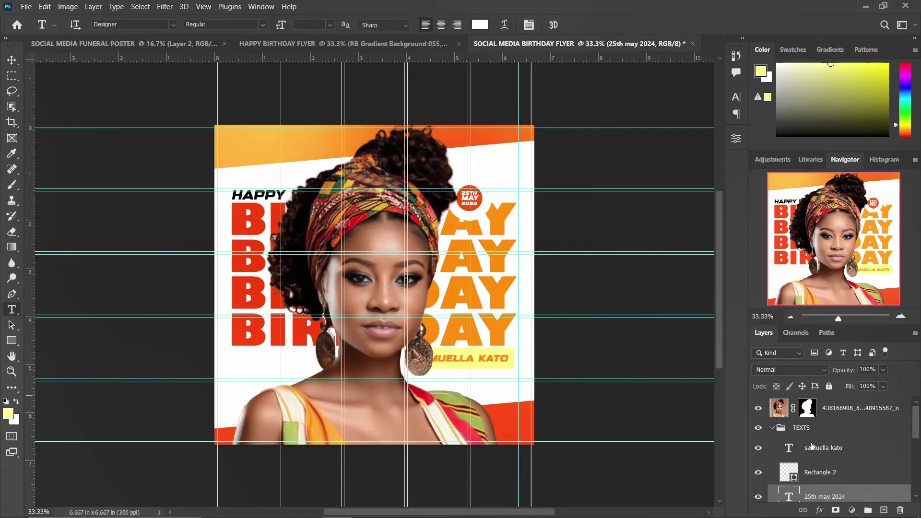
double_click(236, 355)
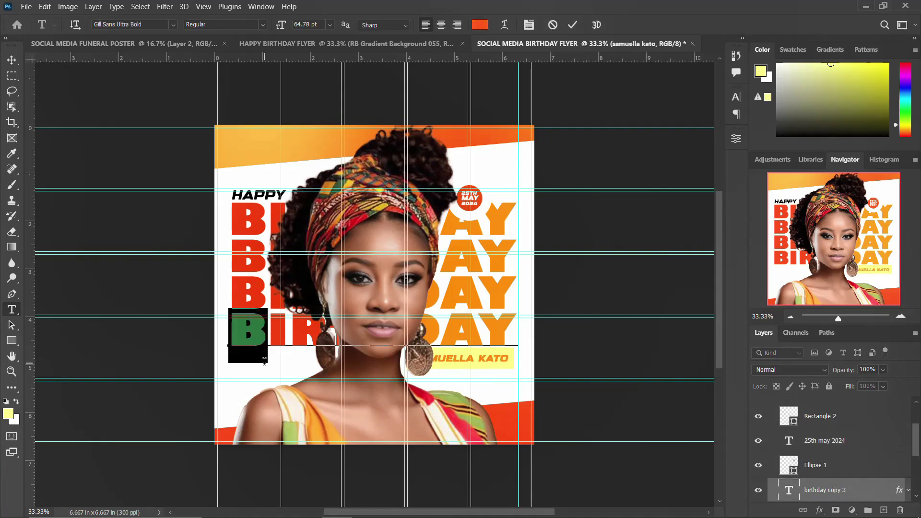
click(264, 361)
key(Escape)
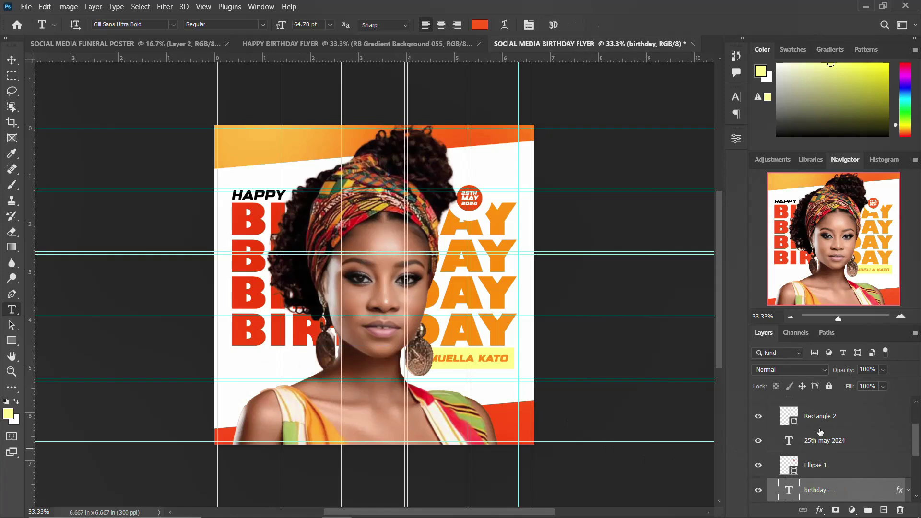
scroll(821, 431, up, 2)
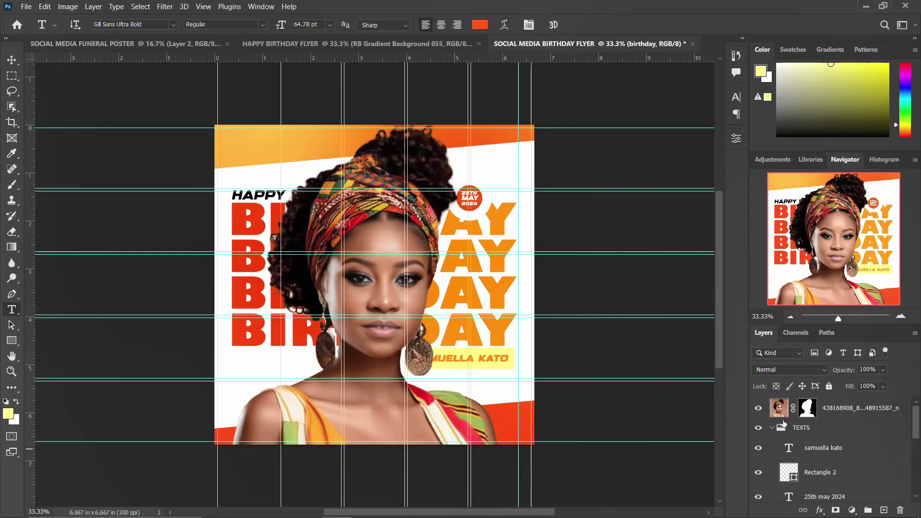
click(839, 409)
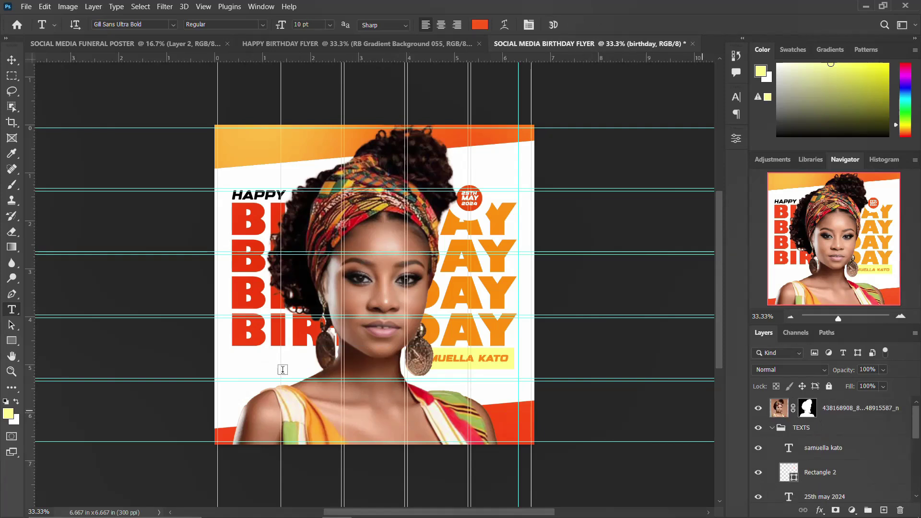
click(232, 358)
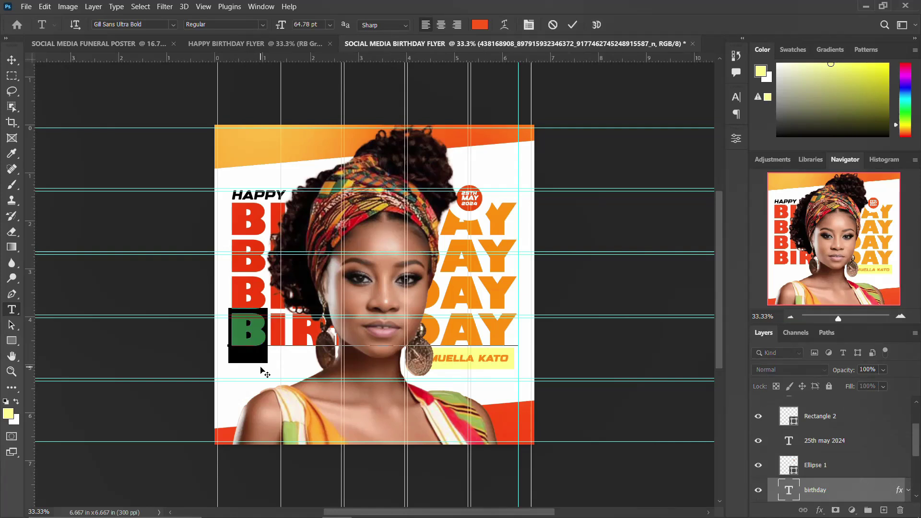
key(Escape)
scroll(816, 432, up, 3)
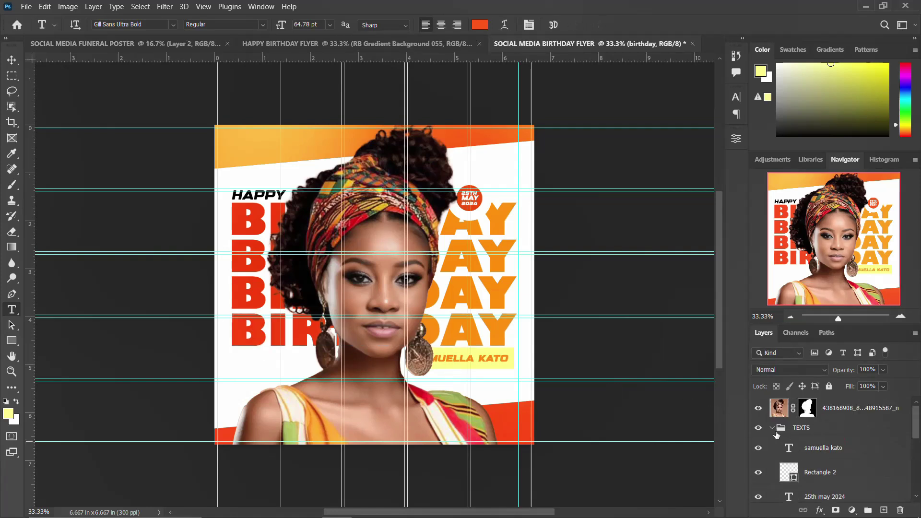
click(771, 429)
click(840, 410)
Step: Add a top-left text box reading 'LONG LIFE AND PRSPERRITY / ENJOY YOUR DAYS'
mouse_move(232, 143)
mouse_down()
mouse_move(367, 162)
mouse_move(369, 170)
mouse_up()
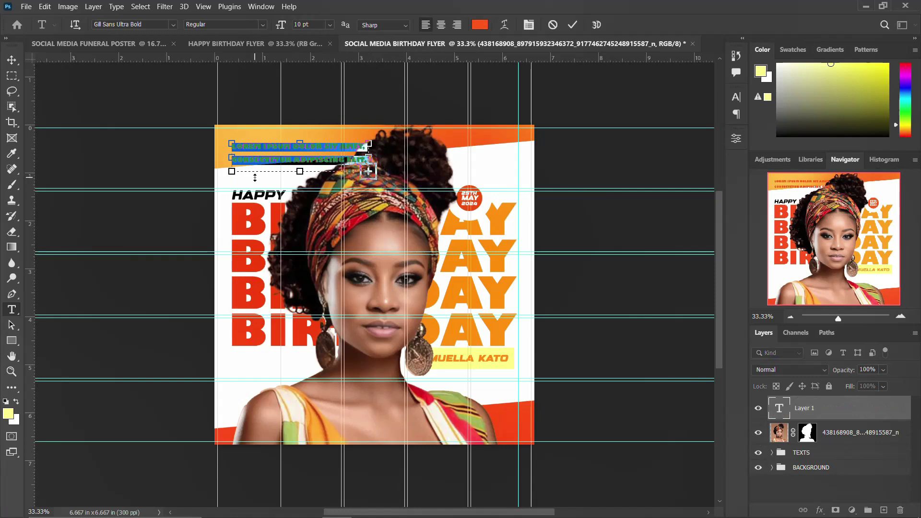
text(Lo)
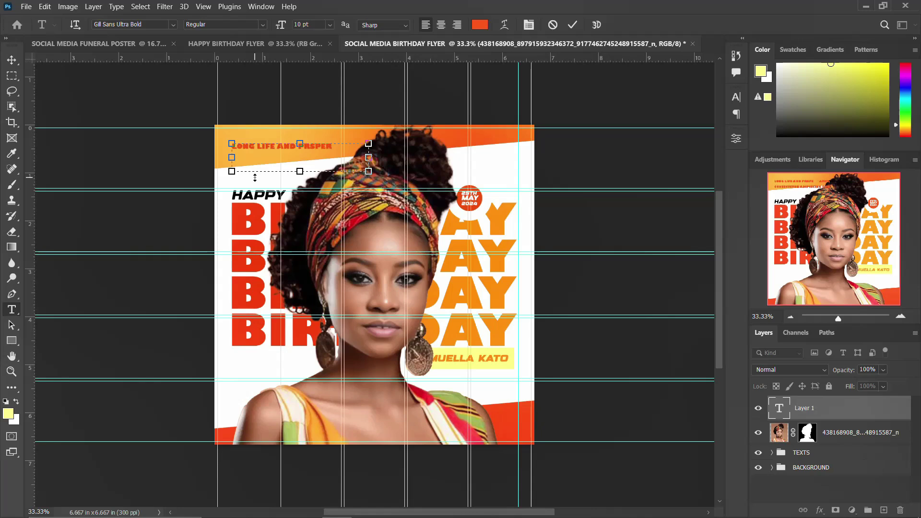
text(RITY)
text(ENJOY YOUR D)
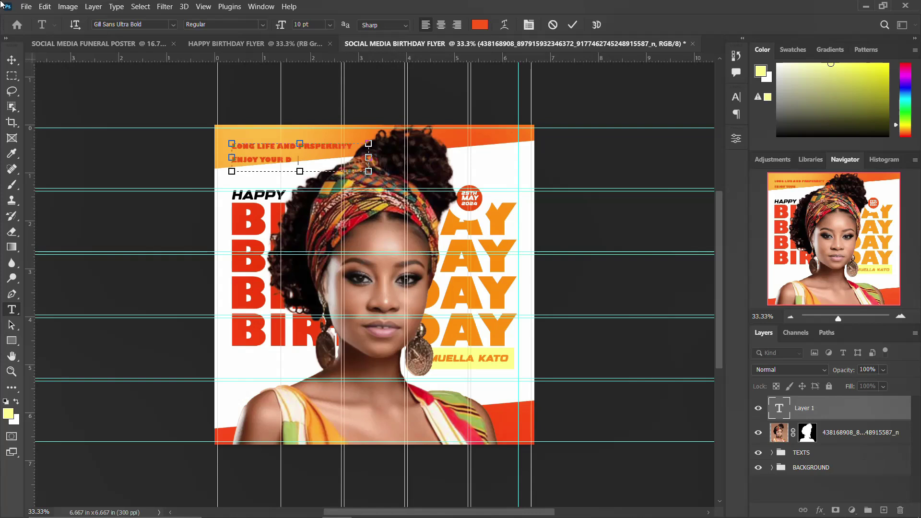
text(days)
key(ctrl+Return)
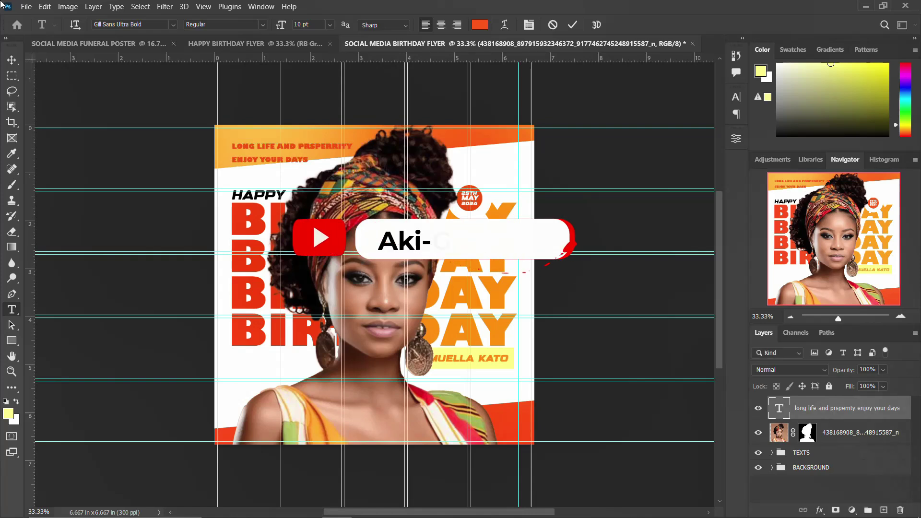
Step: Set the tagline font to Berlin Sans FB in Regular weight
click(740, 100)
click(666, 115)
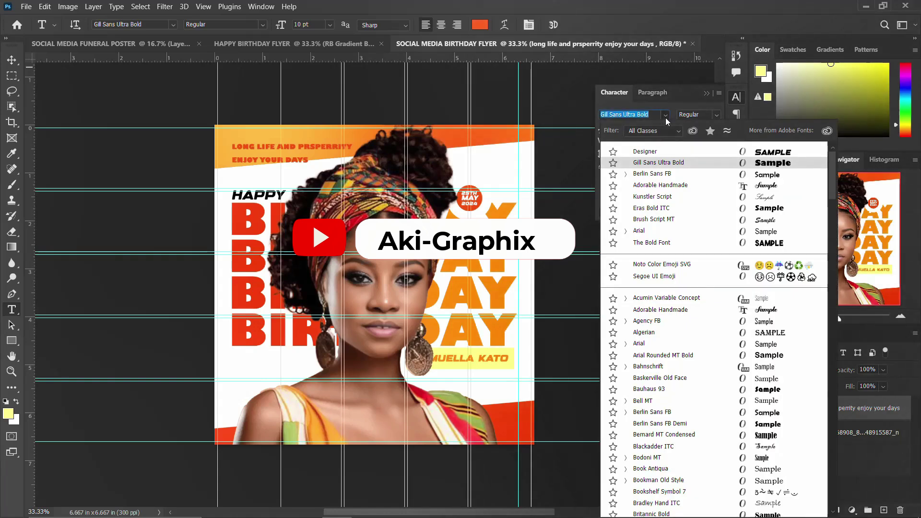
click(671, 174)
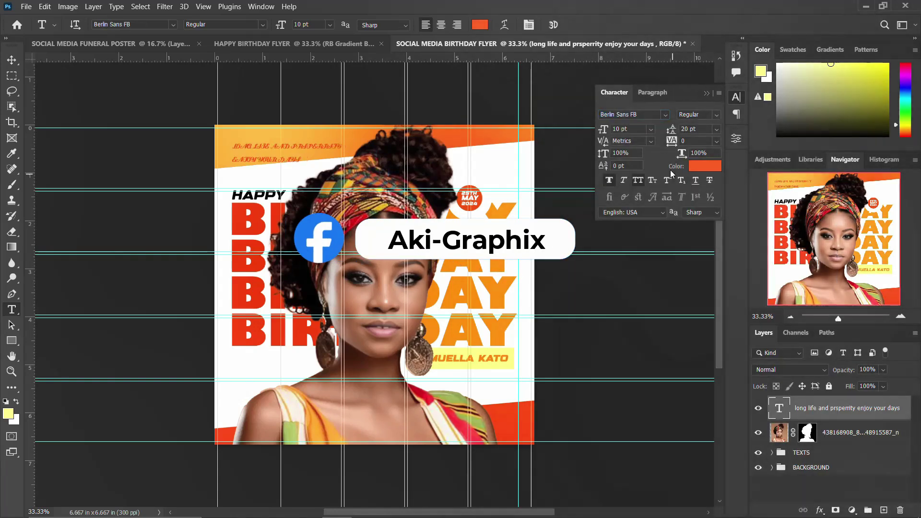
click(610, 181)
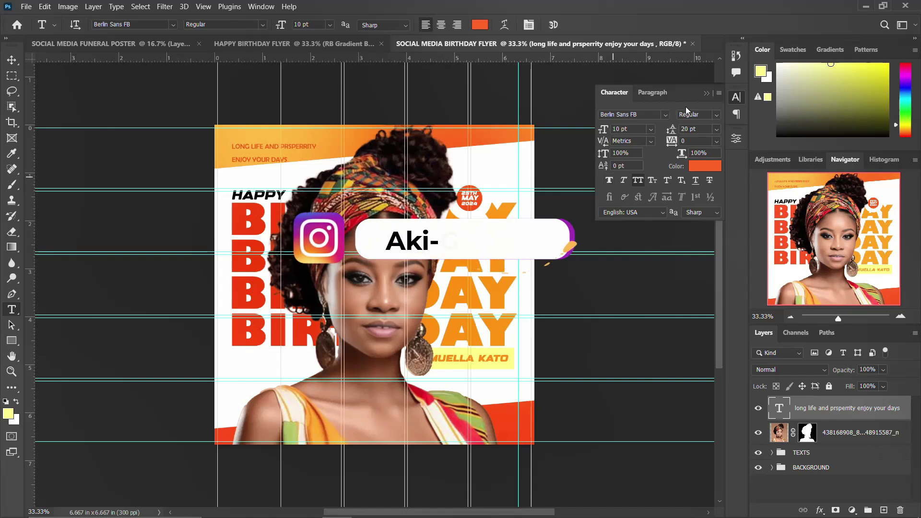
click(716, 115)
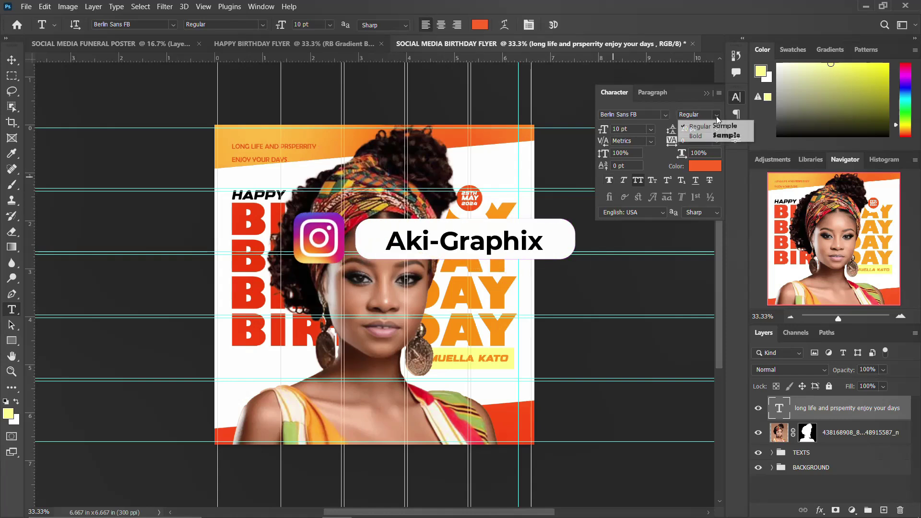
click(695, 136)
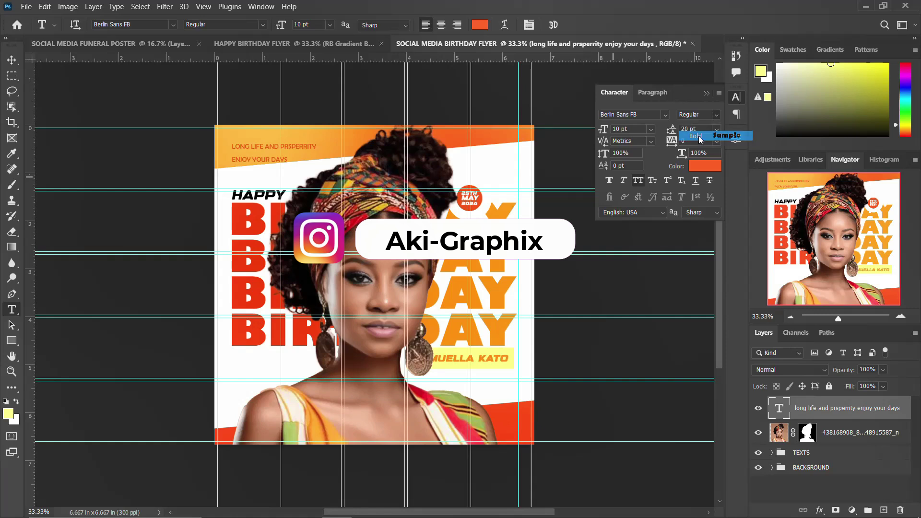
click(716, 115)
click(717, 128)
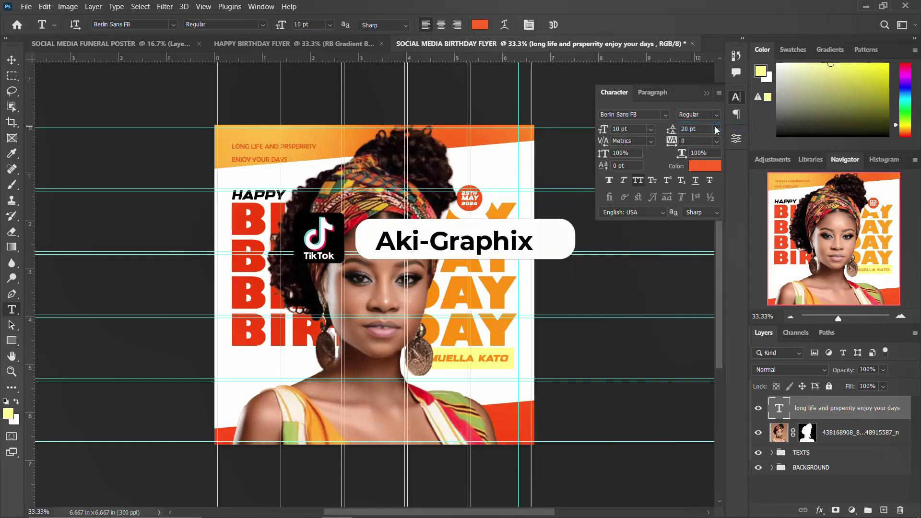
Step: Tighten the tagline's line spacing and drag it down beneath the BIRTHDAY row
key(BackSpace)
key(BackSpace)
text(18)
key(Return)
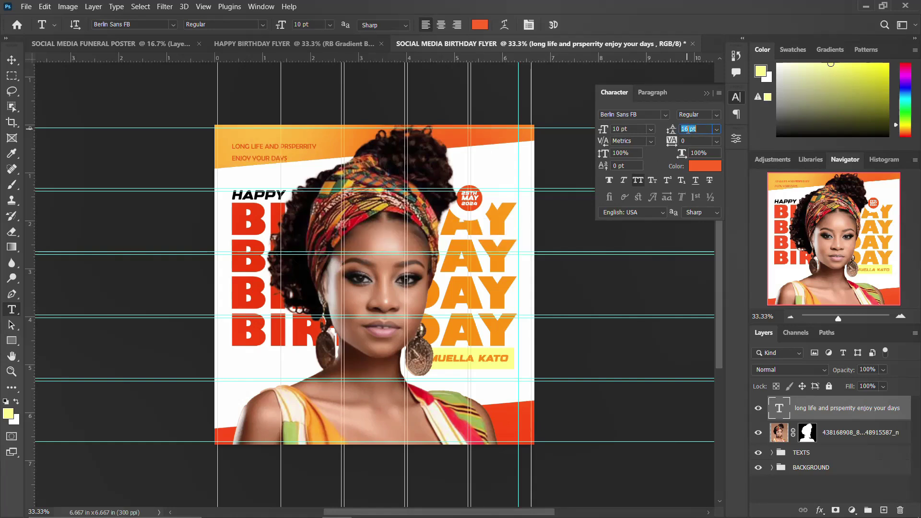
key(Down)
key(Down)
key(Down)
key(Down)
key(Down)
key(Down)
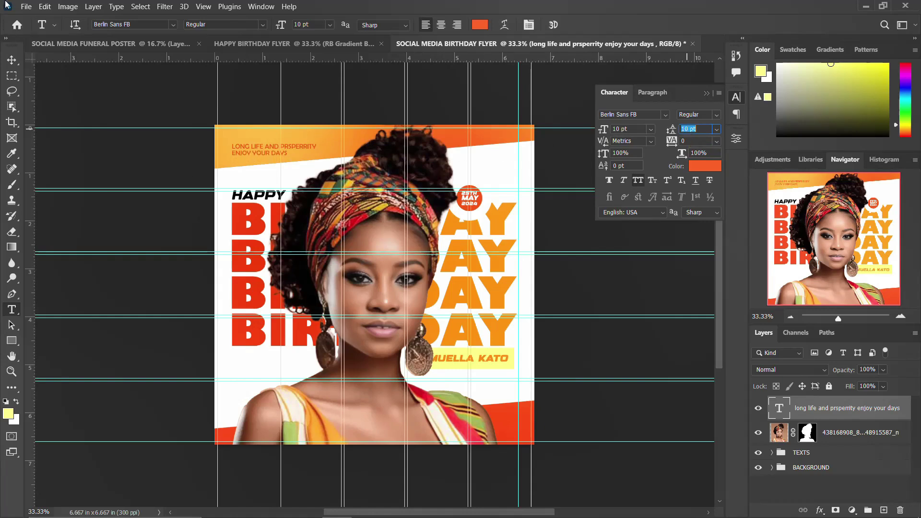
click(12, 60)
drag(262, 188, 263, 355)
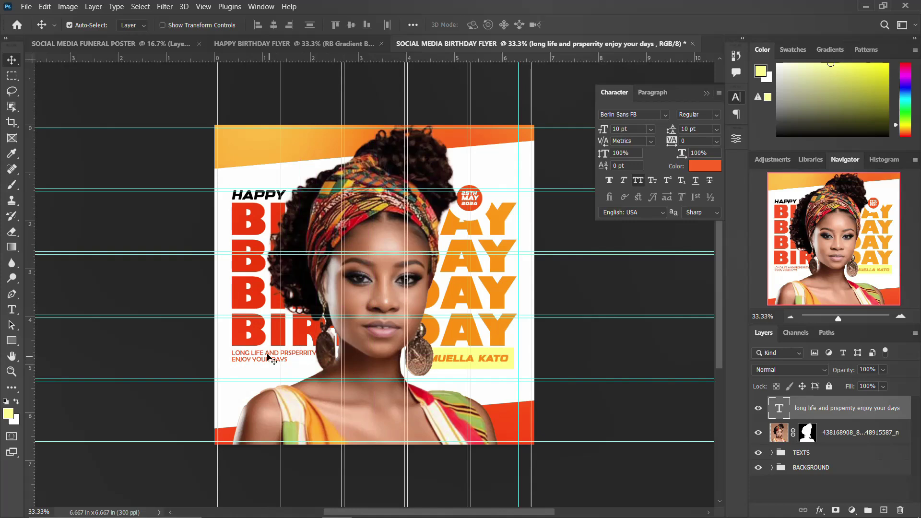
Step: Widen the tagline's text box slightly and nudge the text up beneath BIRTHDAY
double_click(271, 356)
drag(373, 367, 315, 368)
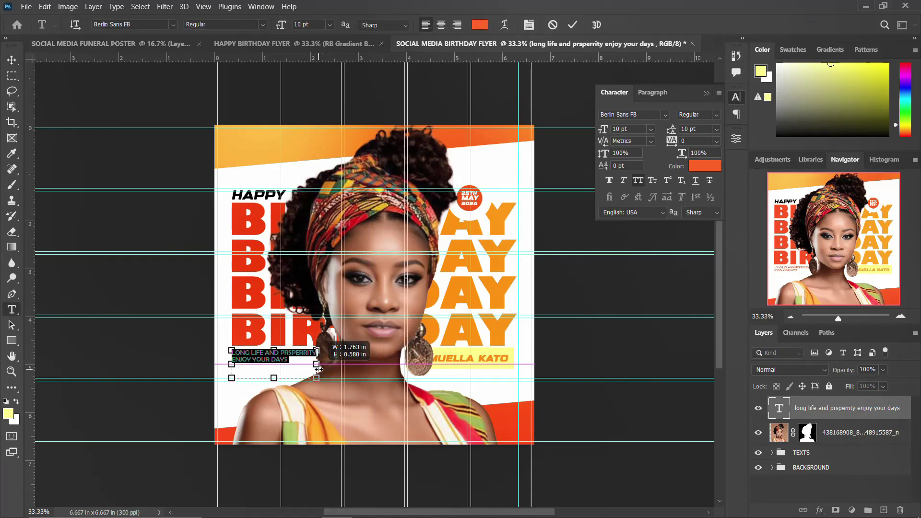
drag(314, 368, 318, 367)
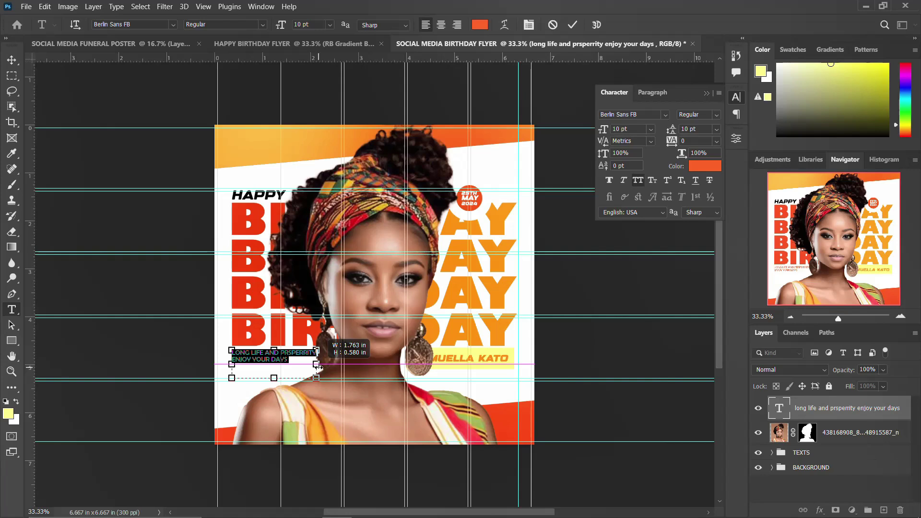
key(ctrl+Return)
key(v)
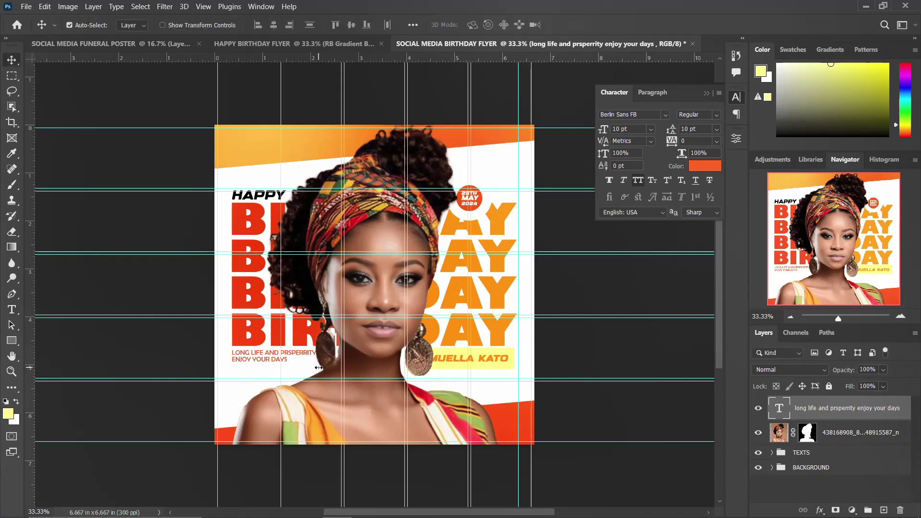
key(Up)
key(Up)
key(Up)
key(Up)
key(Up)
key(Up)
key(Up)
key(Up)
key(Up)
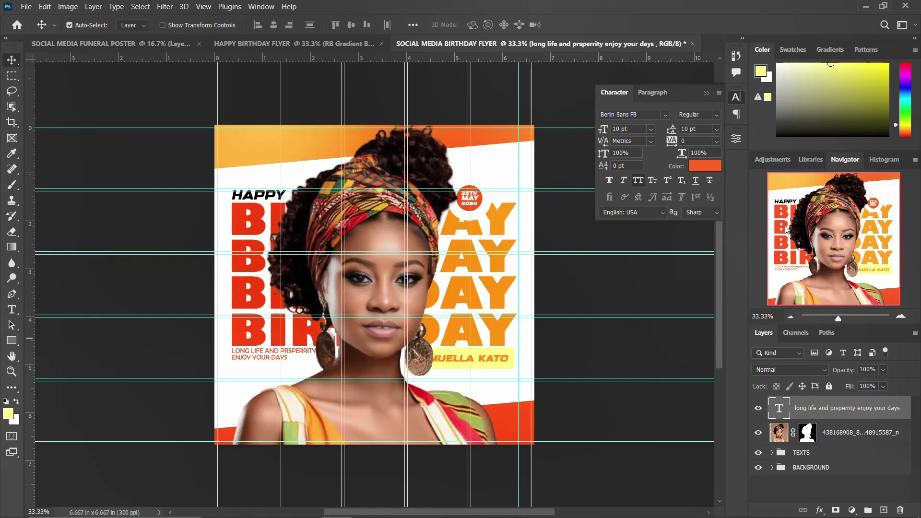
Step: Colour the tagline orange fe8700, sampled from the flyer
click(713, 168)
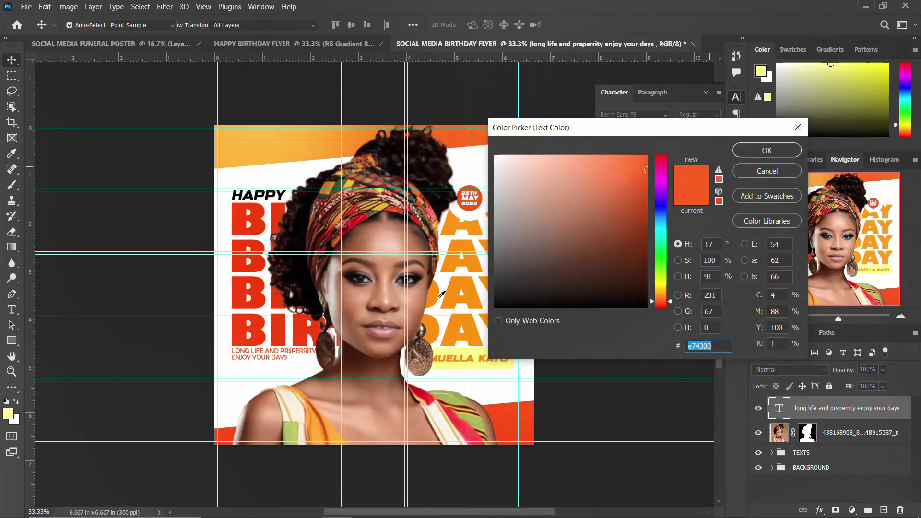
click(434, 293)
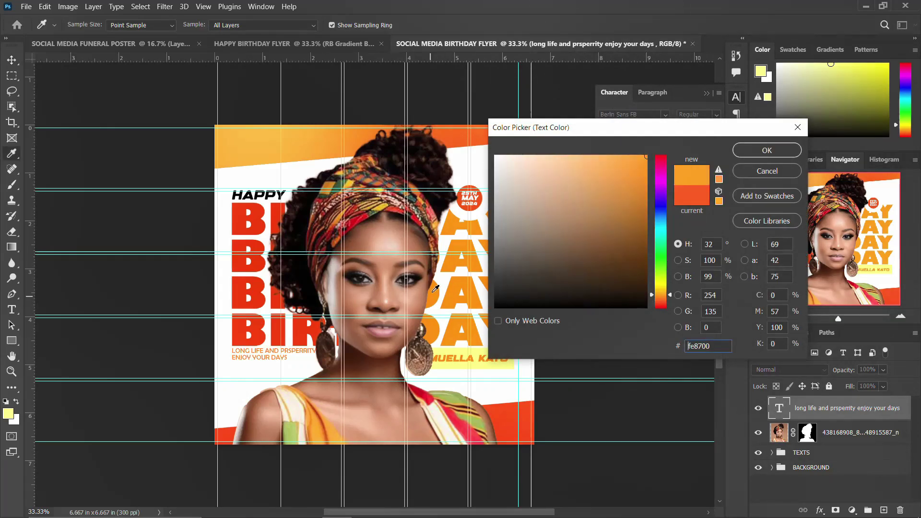
click(795, 149)
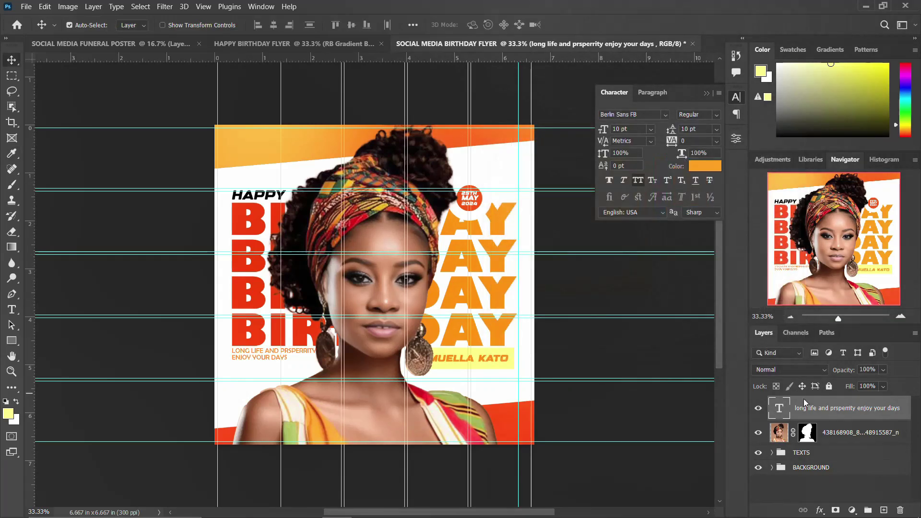
Step: Move the tagline layer into the TEXTS group and put the portrait in a new group
mouse_move(817, 420)
mouse_down()
mouse_move(839, 445)
mouse_move(819, 451)
mouse_up()
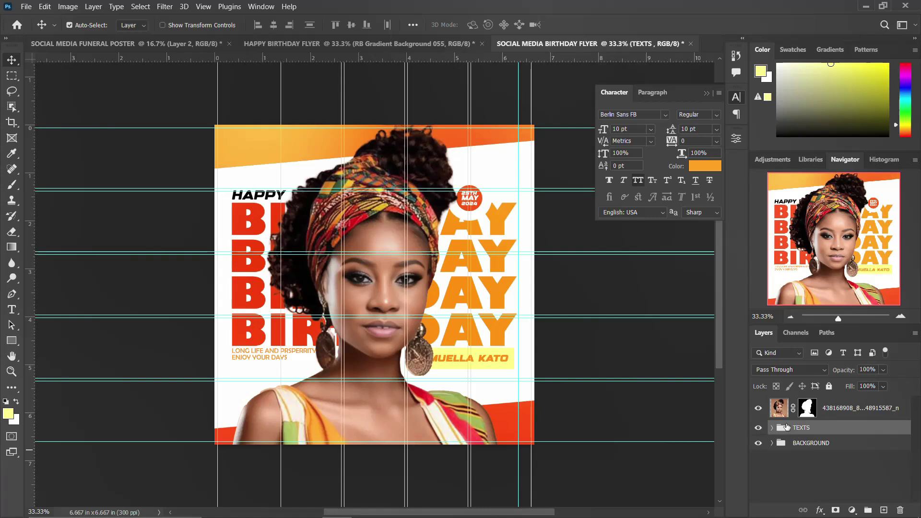
click(843, 412)
key(ctrl+g)
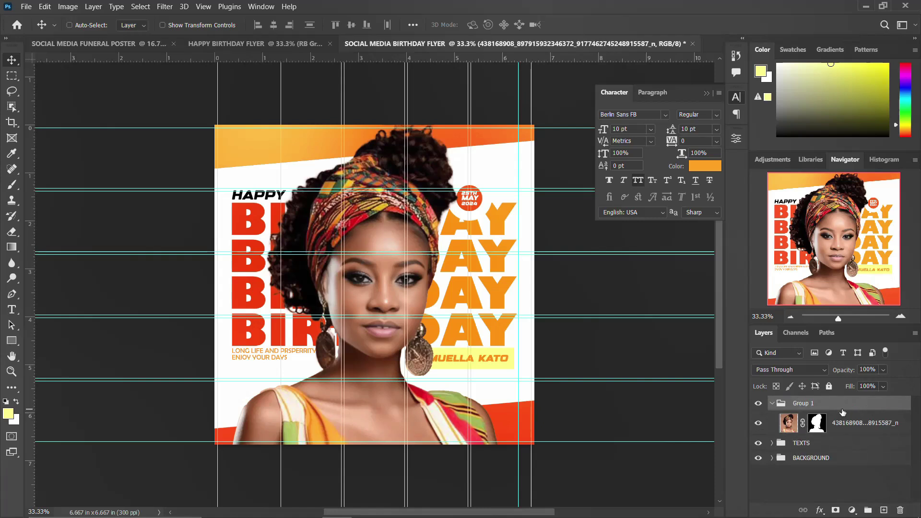
click(773, 404)
double_click(808, 405)
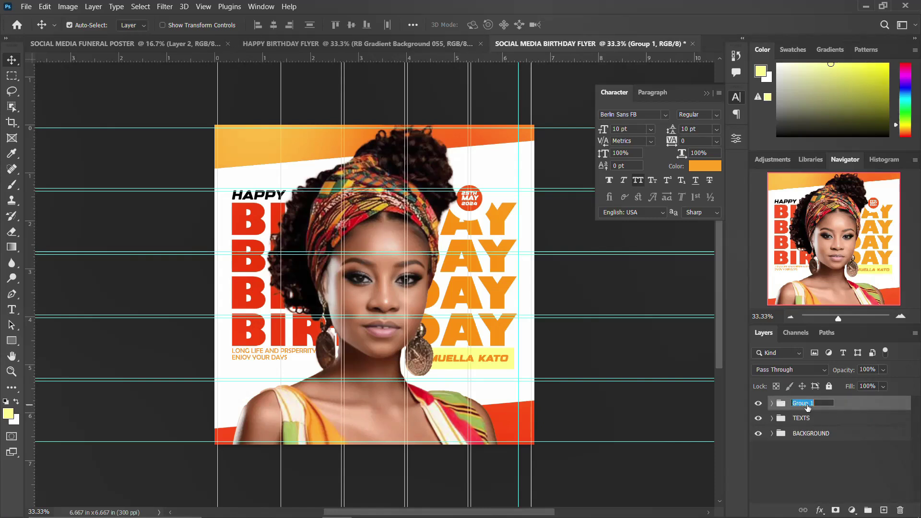
Step: Name the new group IMAGE and convert its portrait layer to a smart object
text(IMAGE)
key(Return)
click(368, 292)
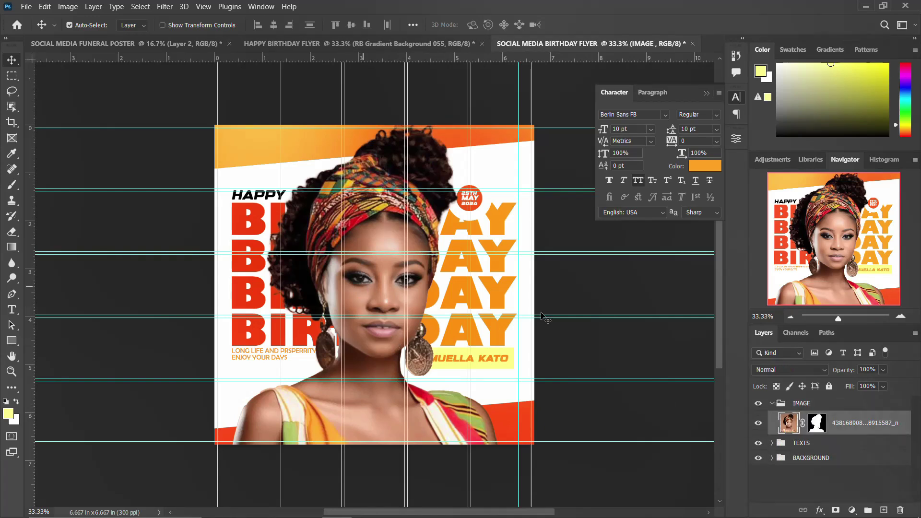
right_click(861, 429)
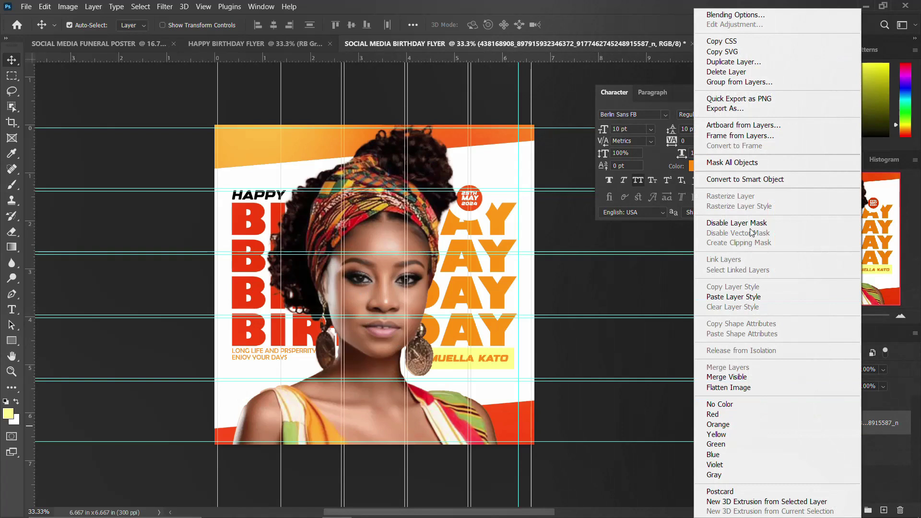
click(750, 180)
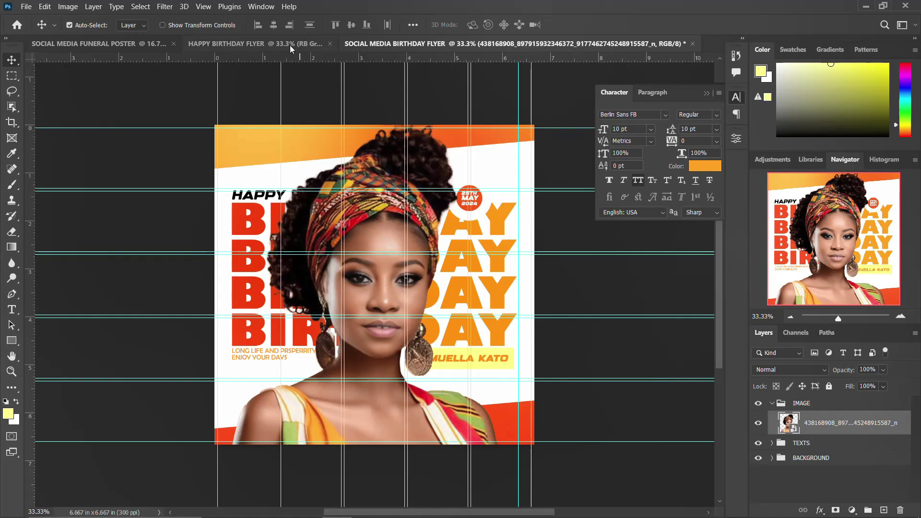
click(165, 7)
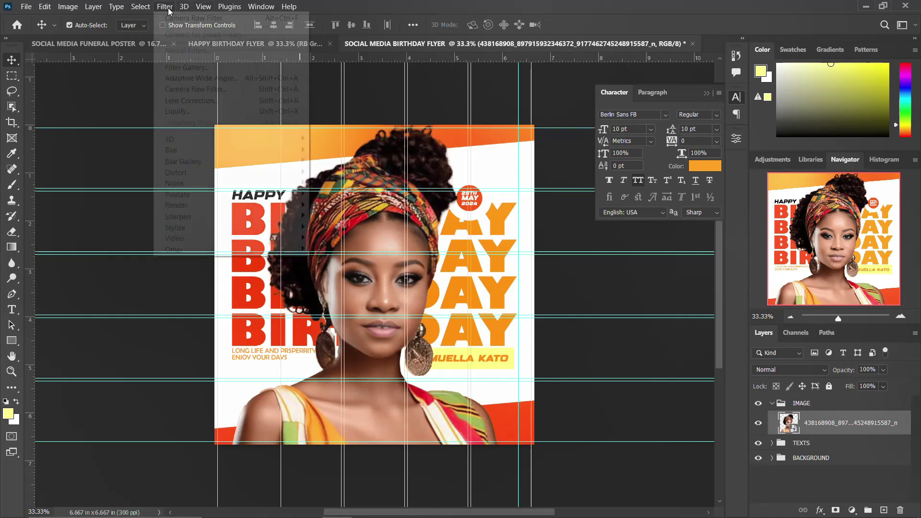
Step: In Camera Raw, warm the portrait, lower exposure, lift shadows, deepen blacks, add texture
click(203, 88)
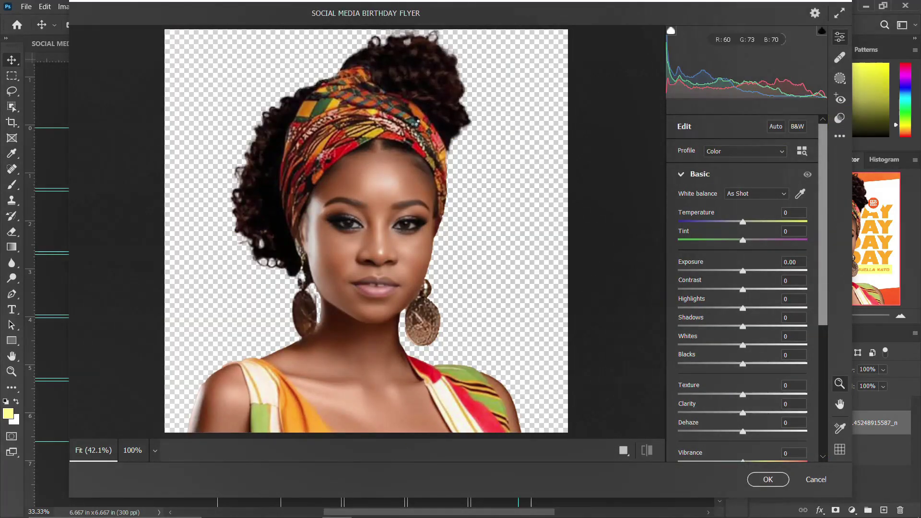
mouse_move(744, 222)
mouse_down()
mouse_move(753, 222)
mouse_move(756, 241)
mouse_move(732, 245)
mouse_up()
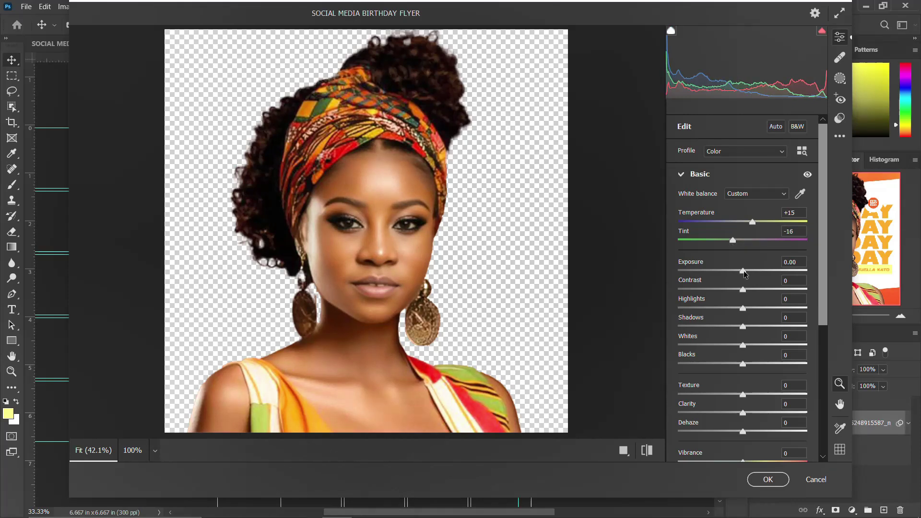
mouse_move(743, 270)
mouse_down()
mouse_move(758, 272)
mouse_move(743, 272)
mouse_move(752, 290)
mouse_up()
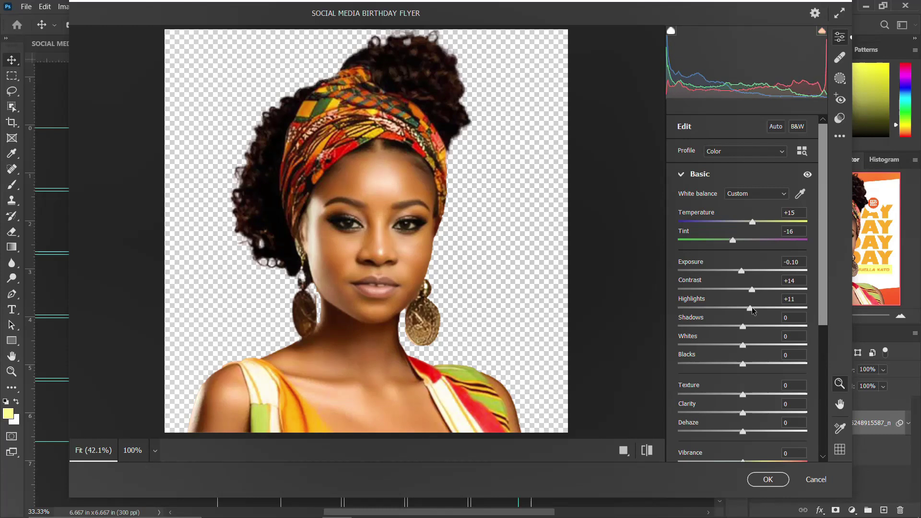
mouse_move(743, 326)
mouse_down()
mouse_move(752, 327)
mouse_move(754, 345)
mouse_move(738, 364)
mouse_up()
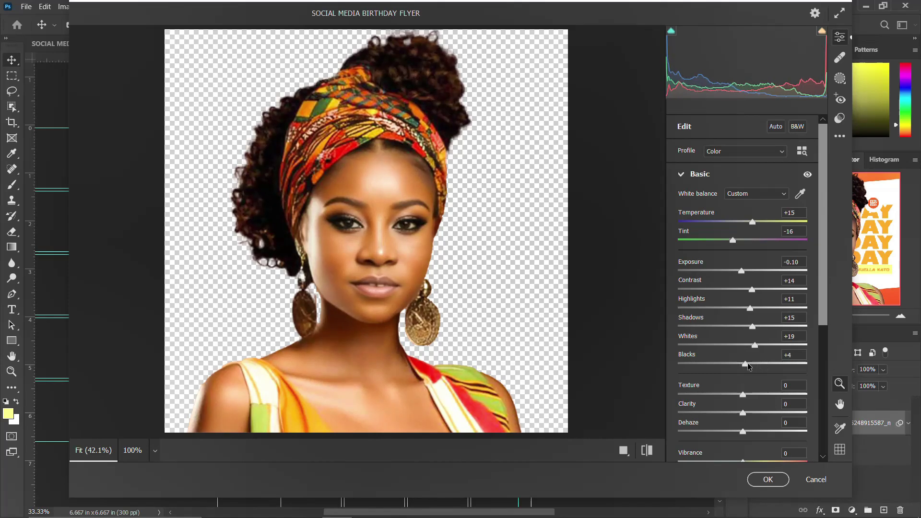
drag(740, 365, 740, 360)
mouse_move(746, 394)
mouse_down()
mouse_move(764, 395)
mouse_move(753, 420)
mouse_move(758, 414)
mouse_up()
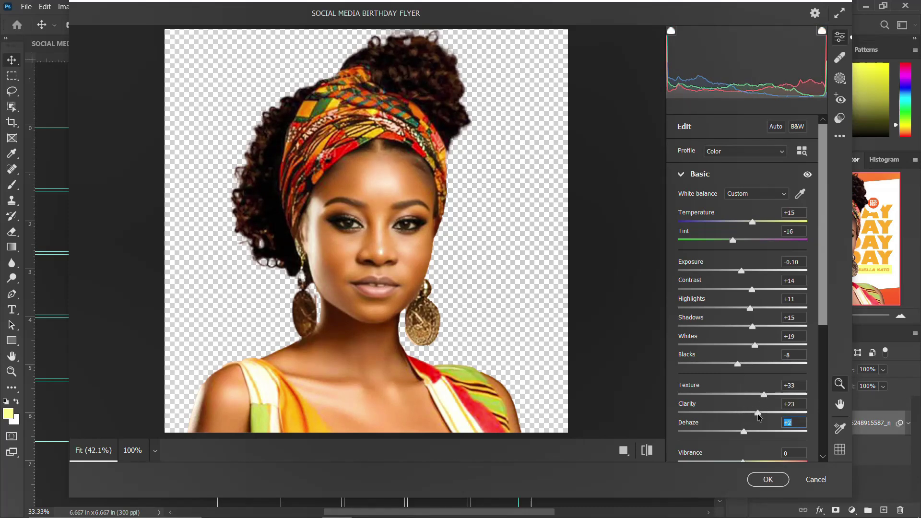
Step: Boost the portrait's vibrance, apply the Camera Raw grade, and collapse the IMAGE group
scroll(758, 414, down, 1)
scroll(758, 414, down, 1)
scroll(753, 408, down, 1)
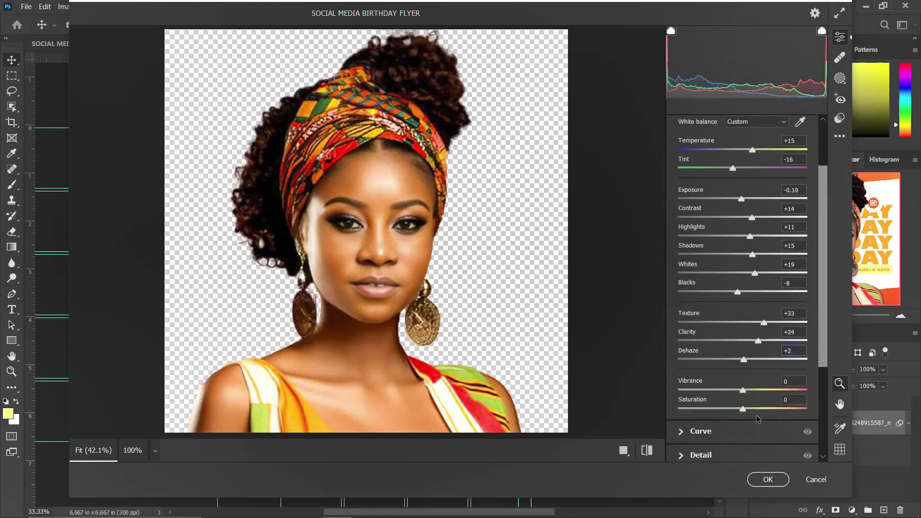
mouse_move(744, 391)
mouse_down()
mouse_move(753, 410)
mouse_move(745, 404)
mouse_up()
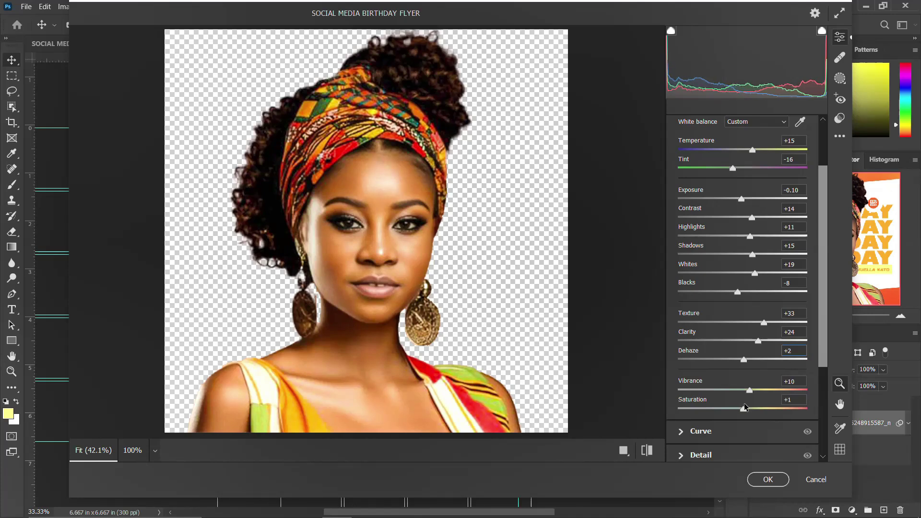
key(q)
click(768, 479)
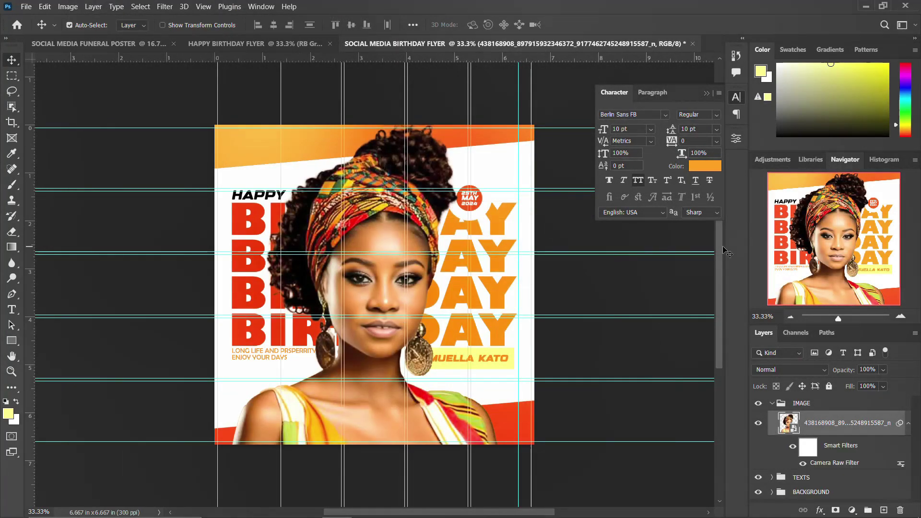
click(736, 98)
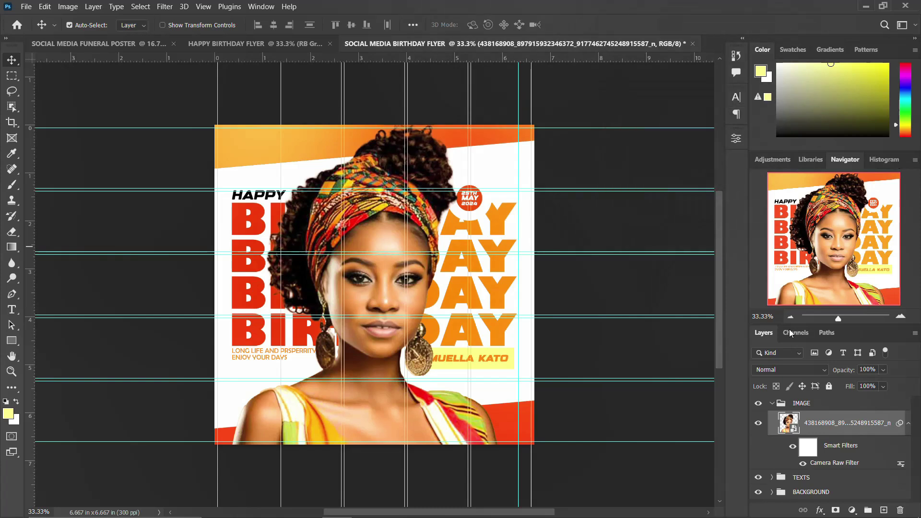
click(772, 404)
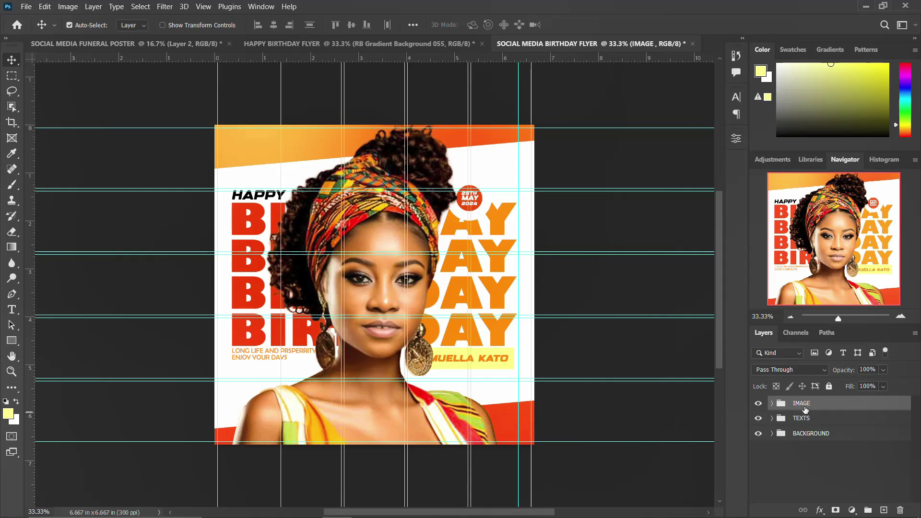
Step: Place the lens-flare image rotated to 90°, enlarged, and moved left of her face
drag(805, 410, 350, 288)
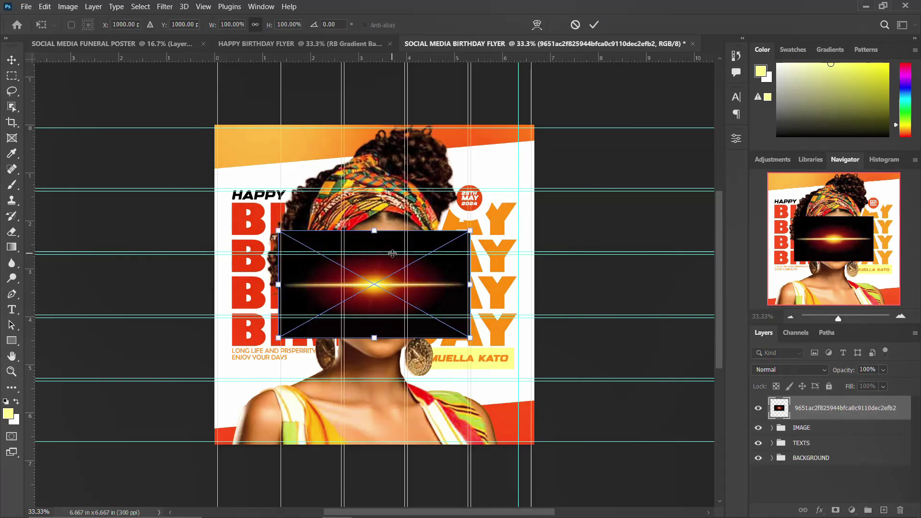
drag(484, 242, 410, 434)
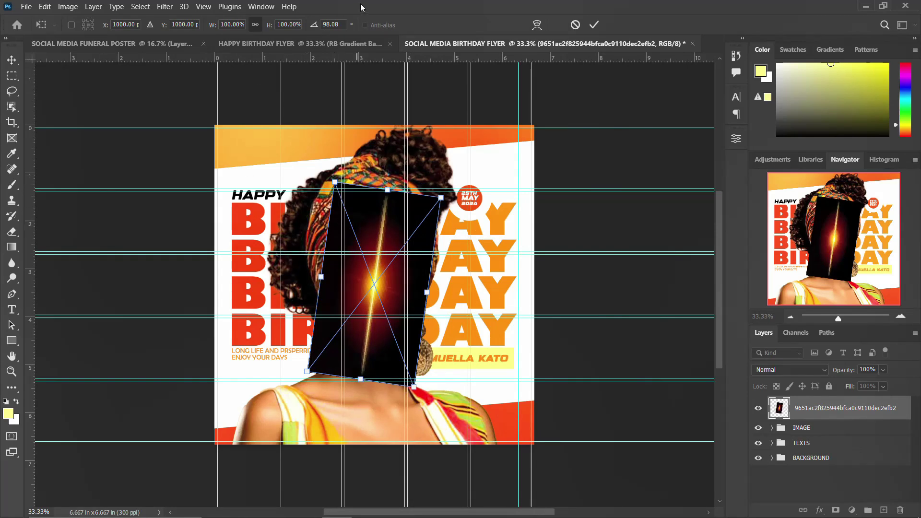
double_click(331, 24)
text(9)
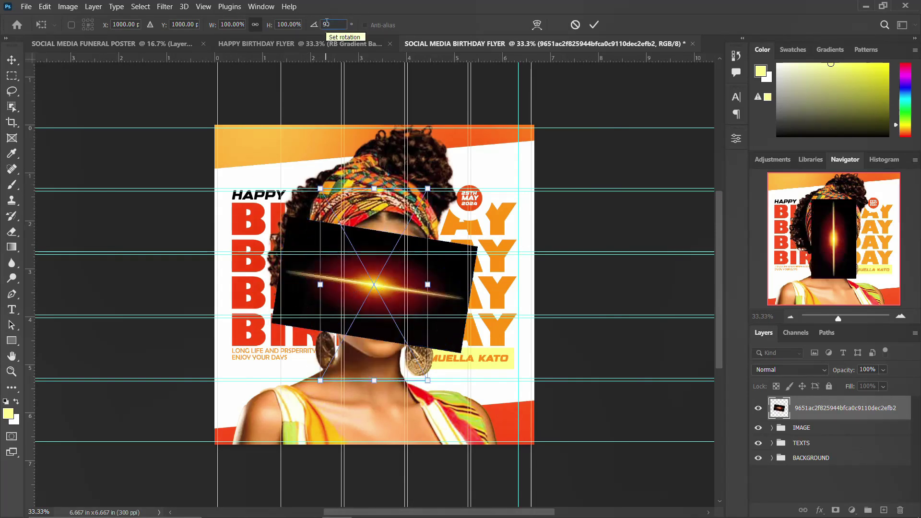
text(0)
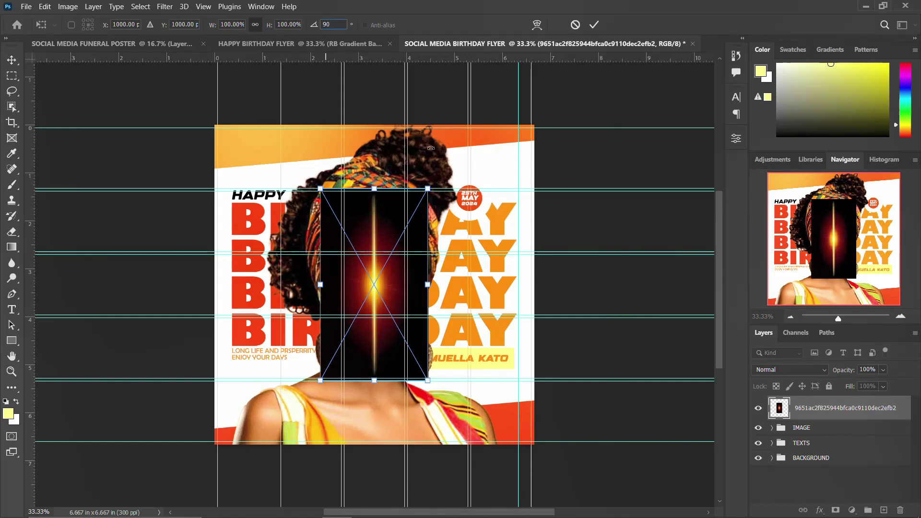
drag(427, 189, 446, 157)
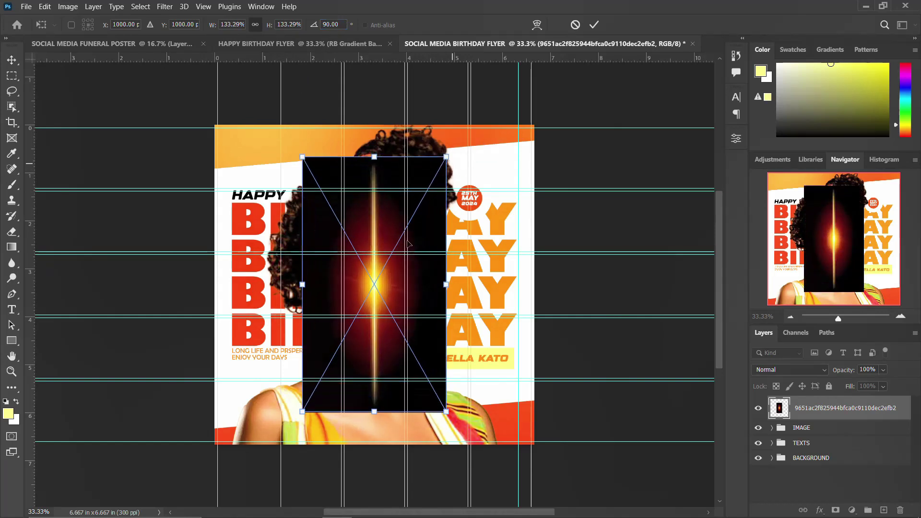
mouse_move(375, 275)
mouse_down()
mouse_move(281, 261)
mouse_move(303, 265)
mouse_up()
key(Return)
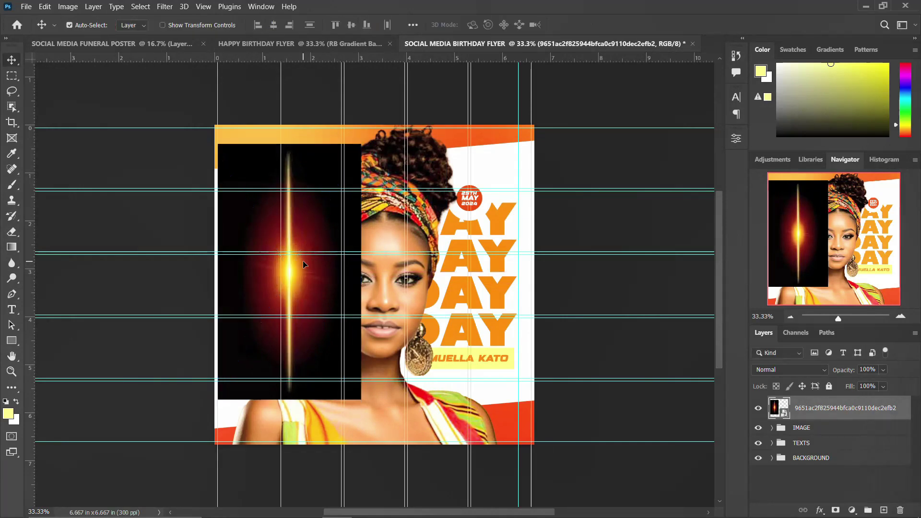
click(793, 367)
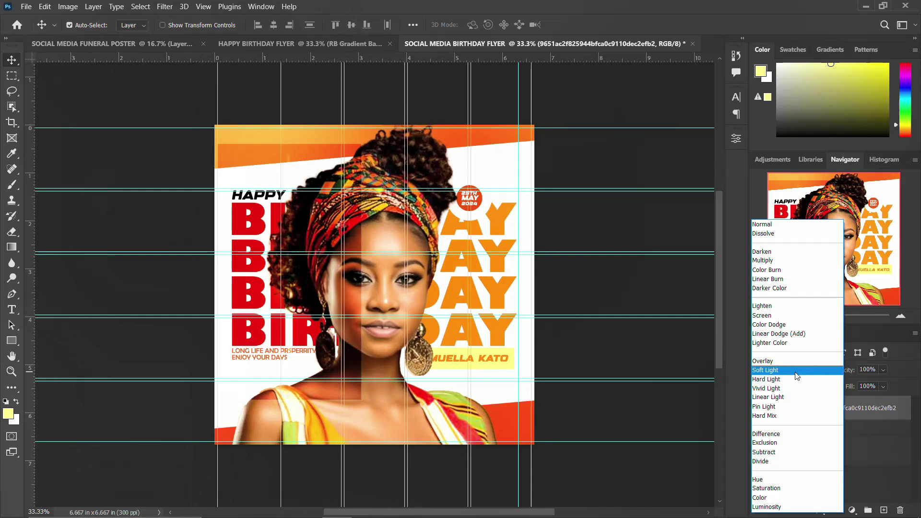
Step: Blend the flare as Lighter Color, reposition it, and group both flare layers
click(798, 342)
mouse_move(294, 278)
mouse_down()
mouse_move(284, 286)
mouse_move(469, 299)
mouse_move(469, 320)
mouse_up()
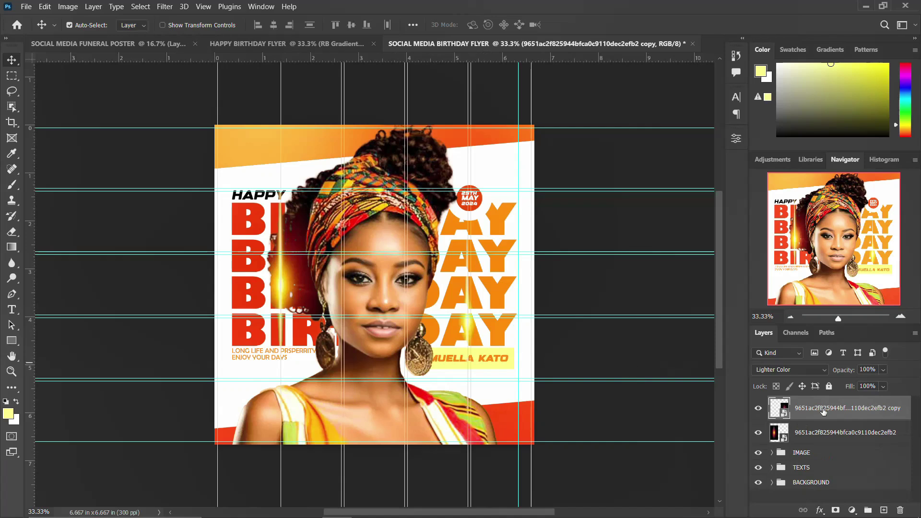
shift+click(810, 441)
key(ctrl+g)
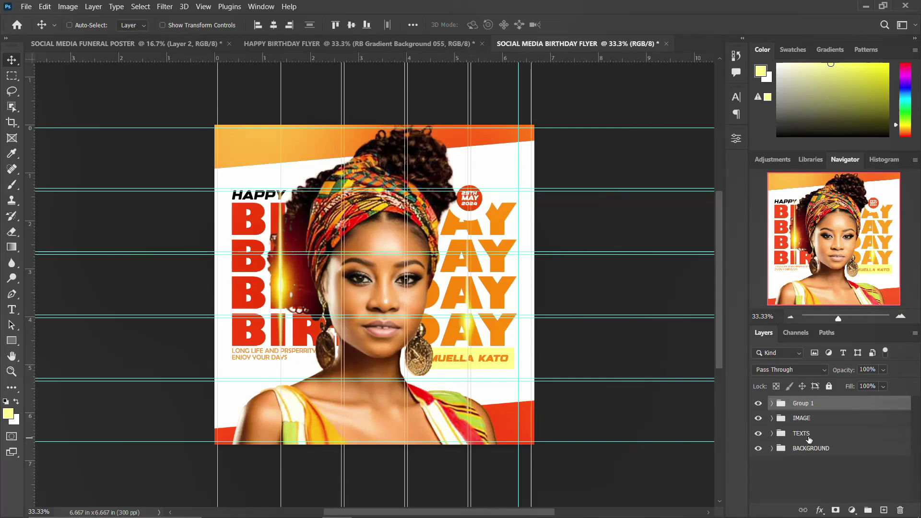
Step: Name the flare group GLOW and stamp all visible layers into a merged Layer 1
double_click(802, 404)
text(GLOW)
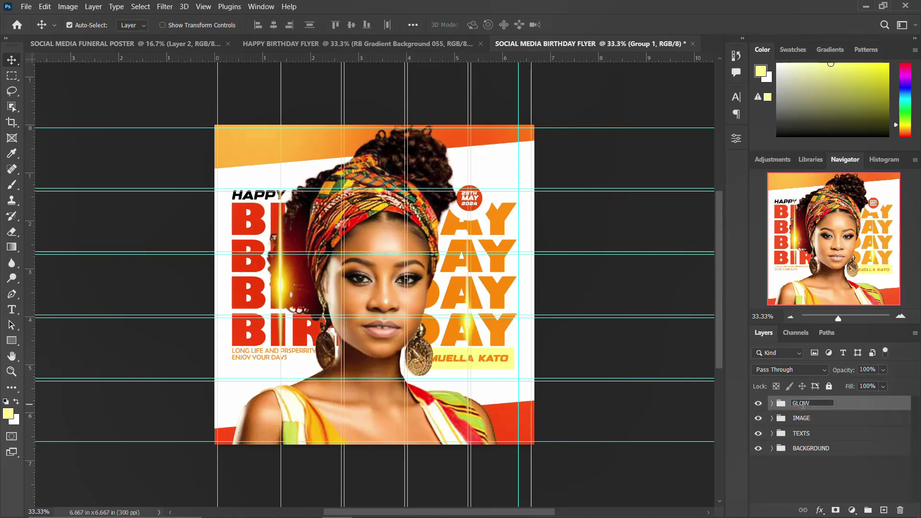
key(Return)
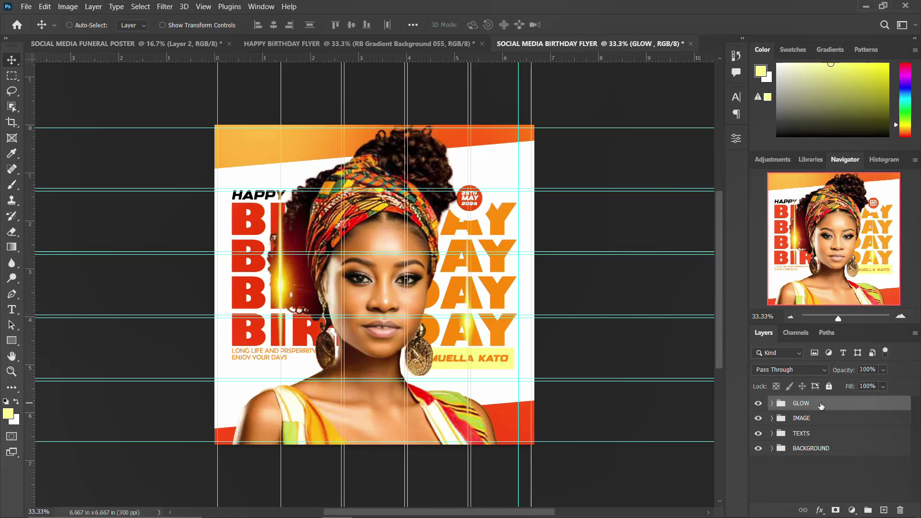
key(ctrl+shift+alt+e)
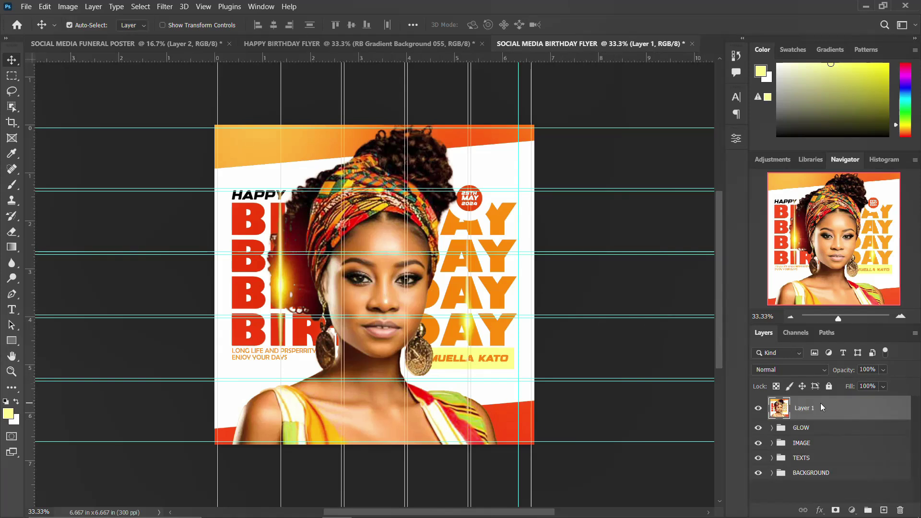
Step: In Camera Raw on Layer 1, raise temperature, lower exposure and highlights, adjust blacks
click(163, 7)
click(238, 92)
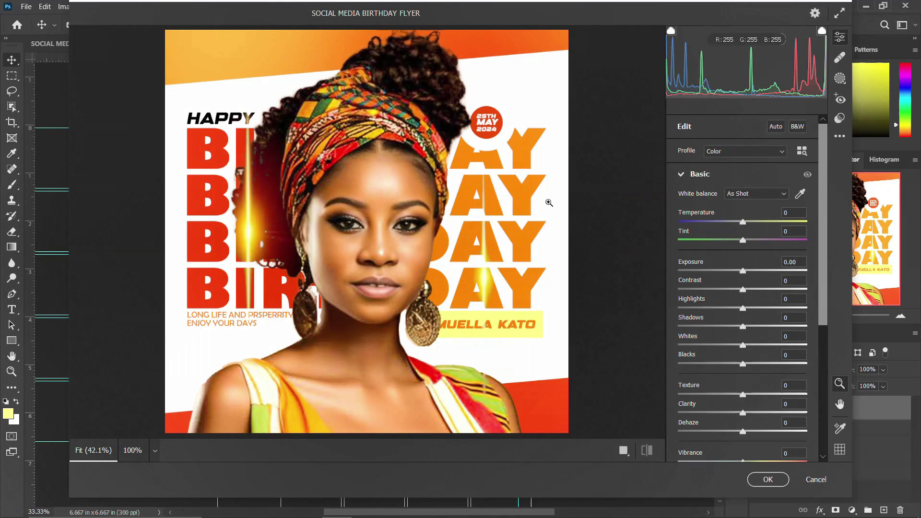
mouse_move(743, 221)
mouse_down()
mouse_move(756, 221)
mouse_move(742, 240)
mouse_up()
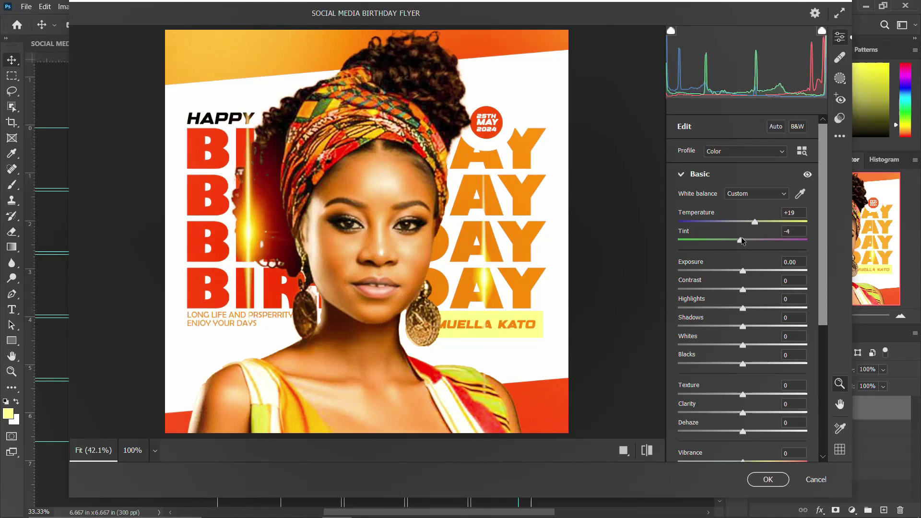
drag(744, 272, 751, 292)
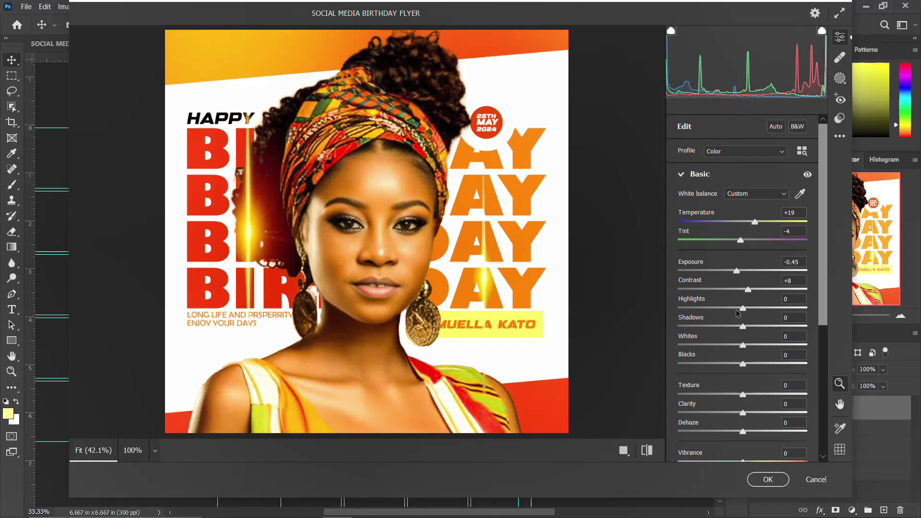
mouse_move(751, 309)
mouse_down()
mouse_move(742, 309)
mouse_move(750, 347)
mouse_move(732, 361)
mouse_up()
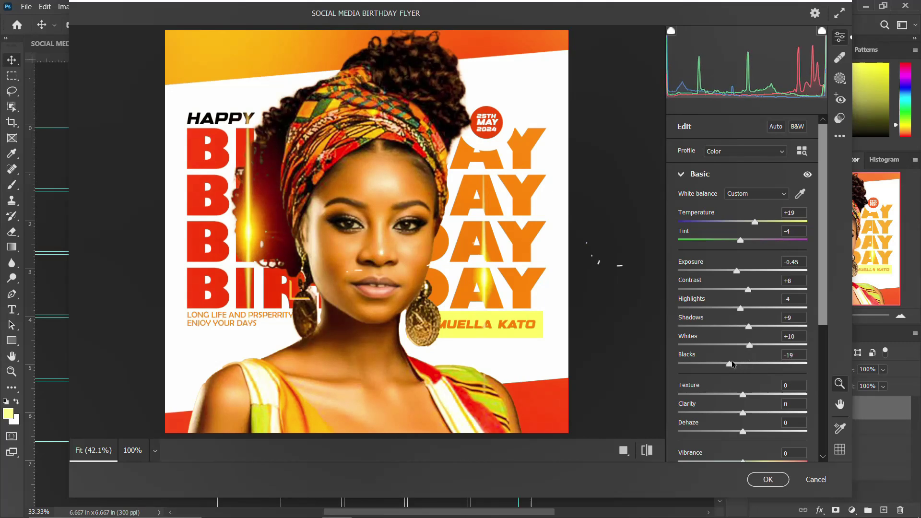
drag(733, 360, 748, 358)
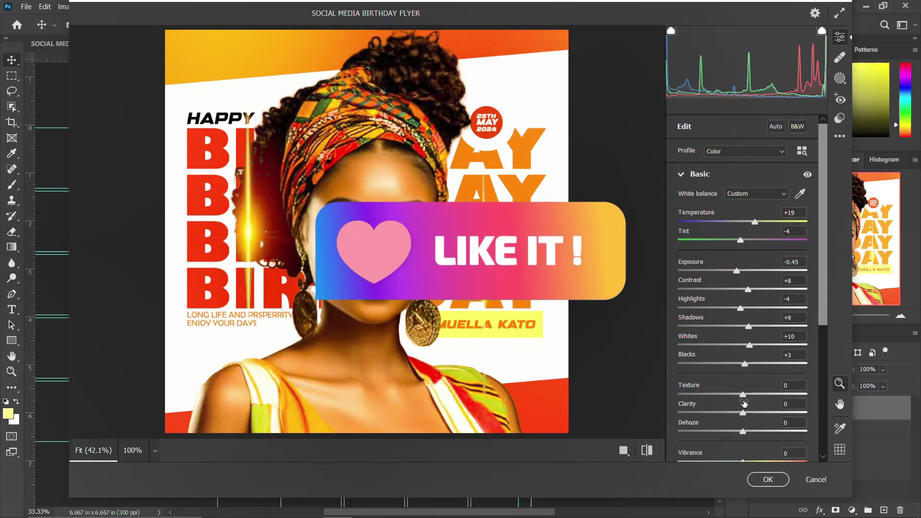
Step: Add texture, fine-tune clarity, boost vibrance, and apply the merged layer's grade
mouse_move(743, 395)
mouse_down()
mouse_move(718, 395)
mouse_move(779, 391)
mouse_move(770, 386)
mouse_up()
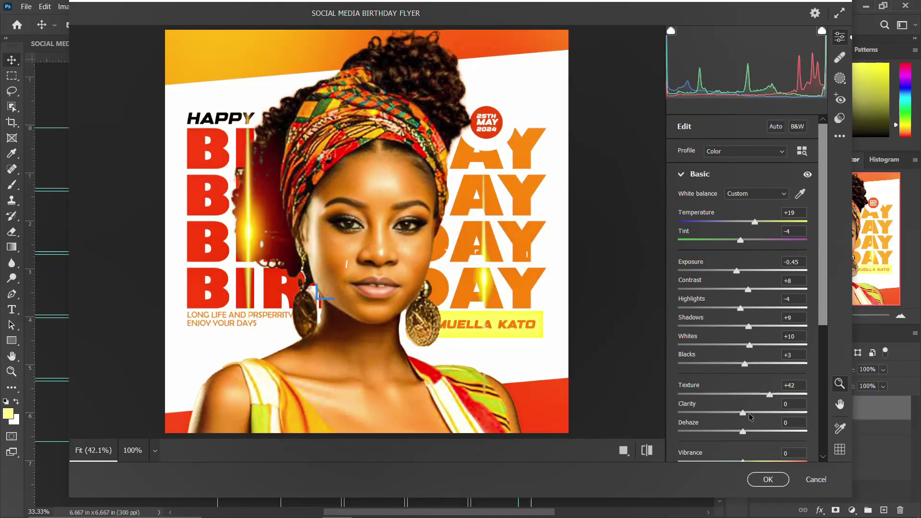
mouse_move(747, 413)
mouse_down()
mouse_move(759, 414)
mouse_move(742, 413)
mouse_up()
scroll(748, 426, down, 3)
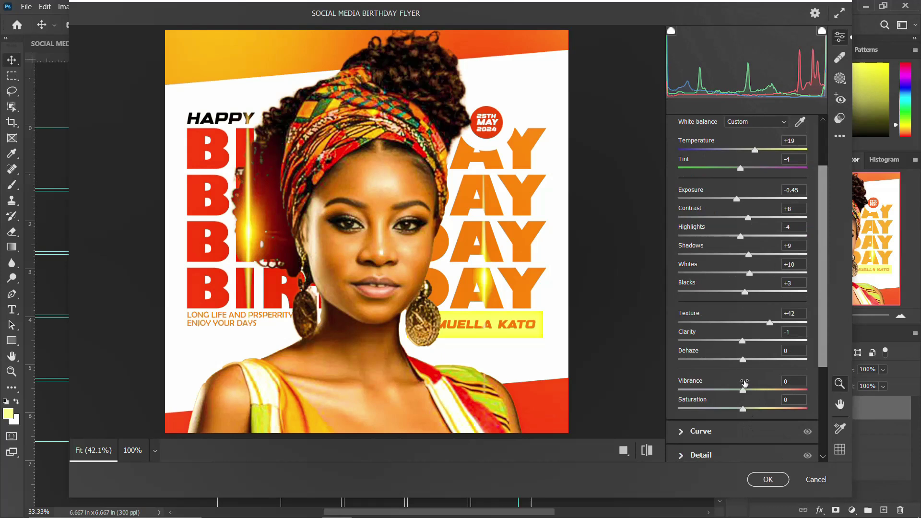
drag(746, 390, 745, 410)
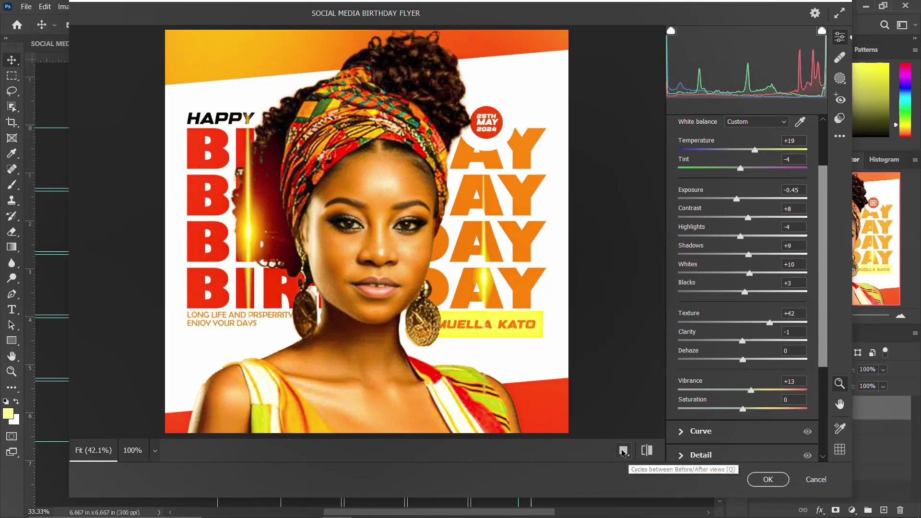
click(647, 450)
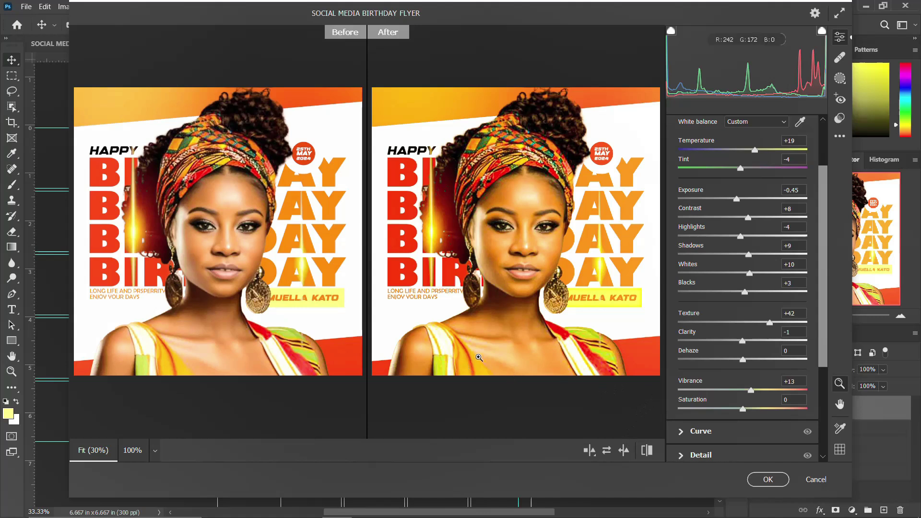
click(768, 479)
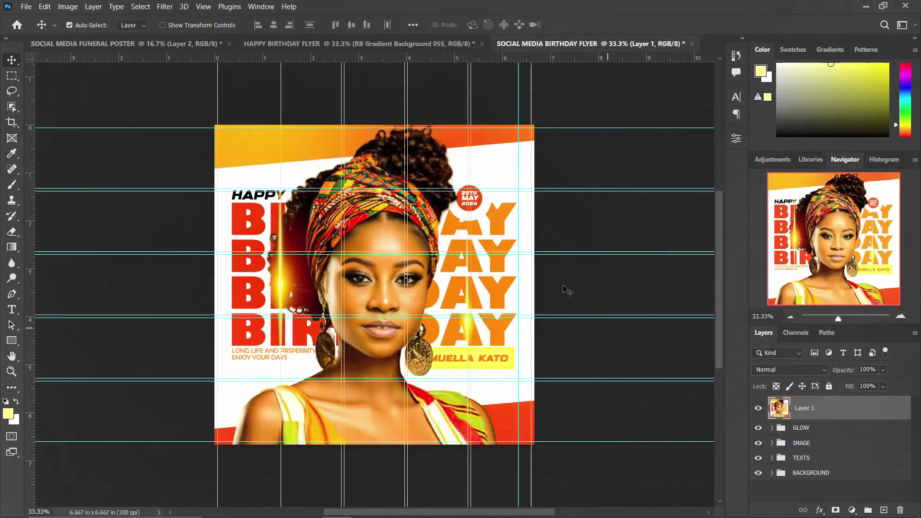
Step: Select the merged Layer 1 and change its blend mode to Darker Color
click(759, 408)
click(807, 370)
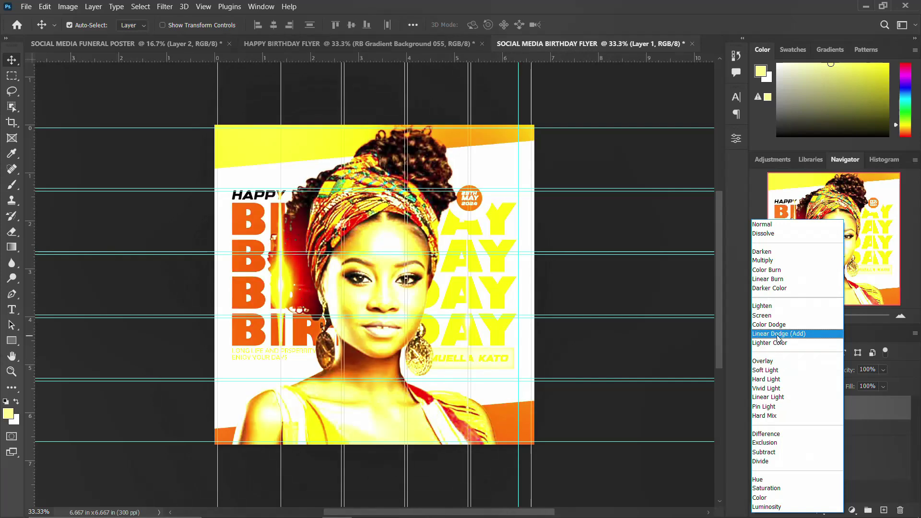
click(778, 289)
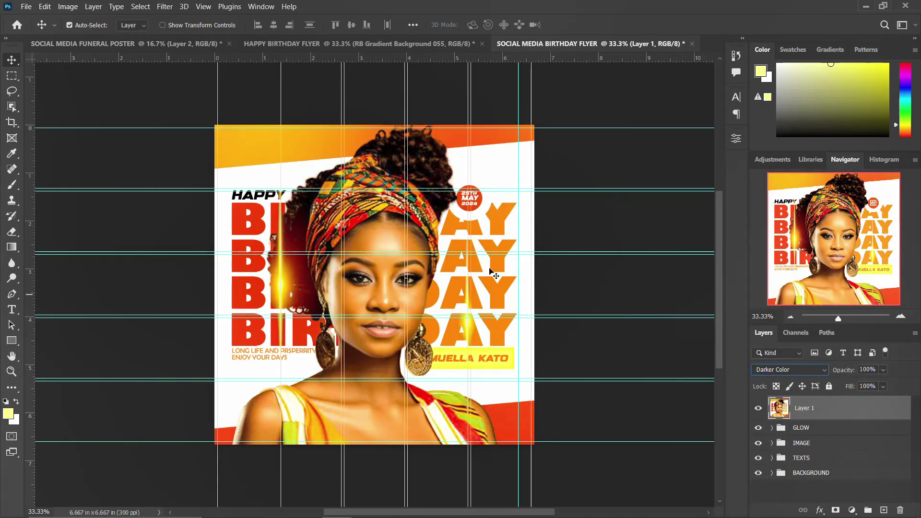